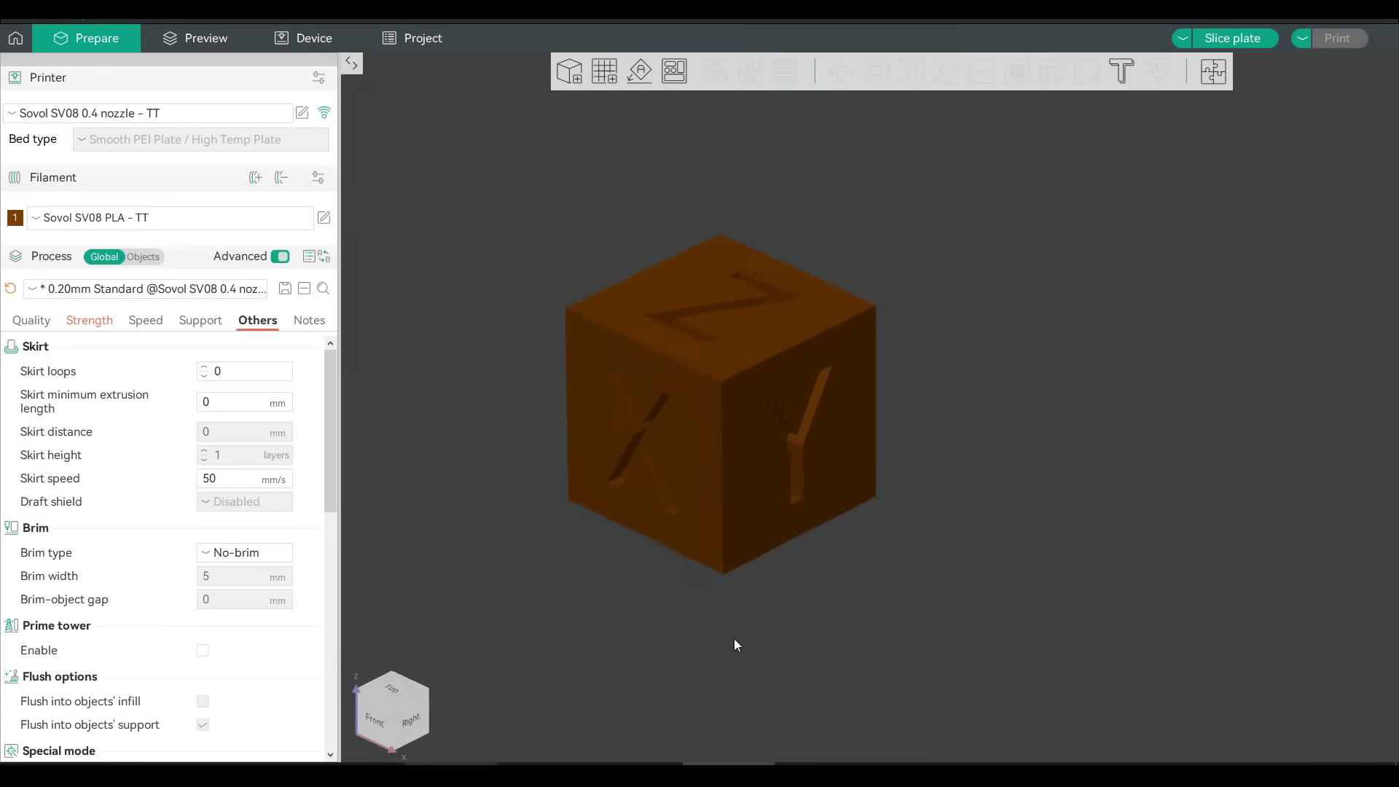
pyautogui.moveTo(733, 639); pyautogui.dragTo(783, 639)
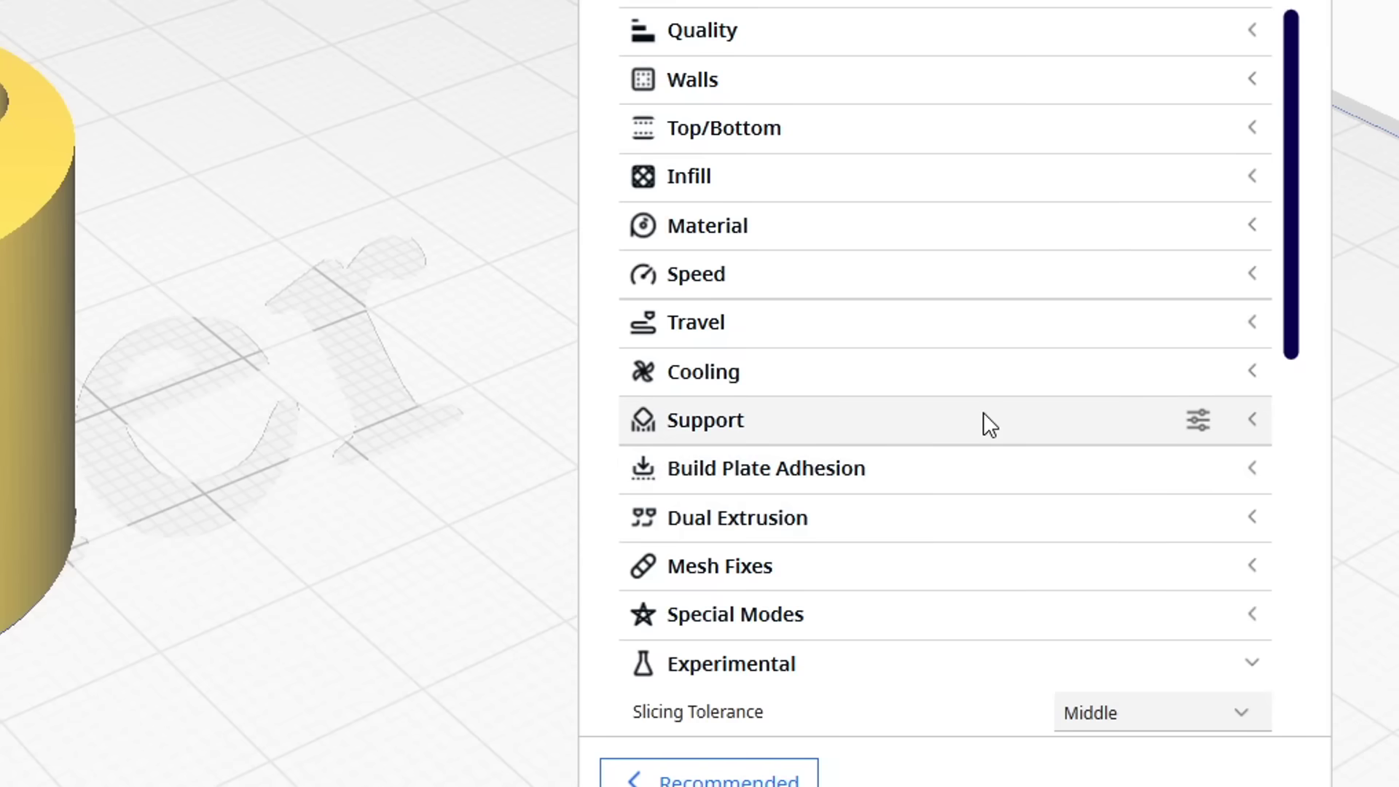
# Switch to UltiMaker Cura and enable Fuzzy Skin in the Experimental print settings.
pyautogui.scroll(-6, 1174, 454)
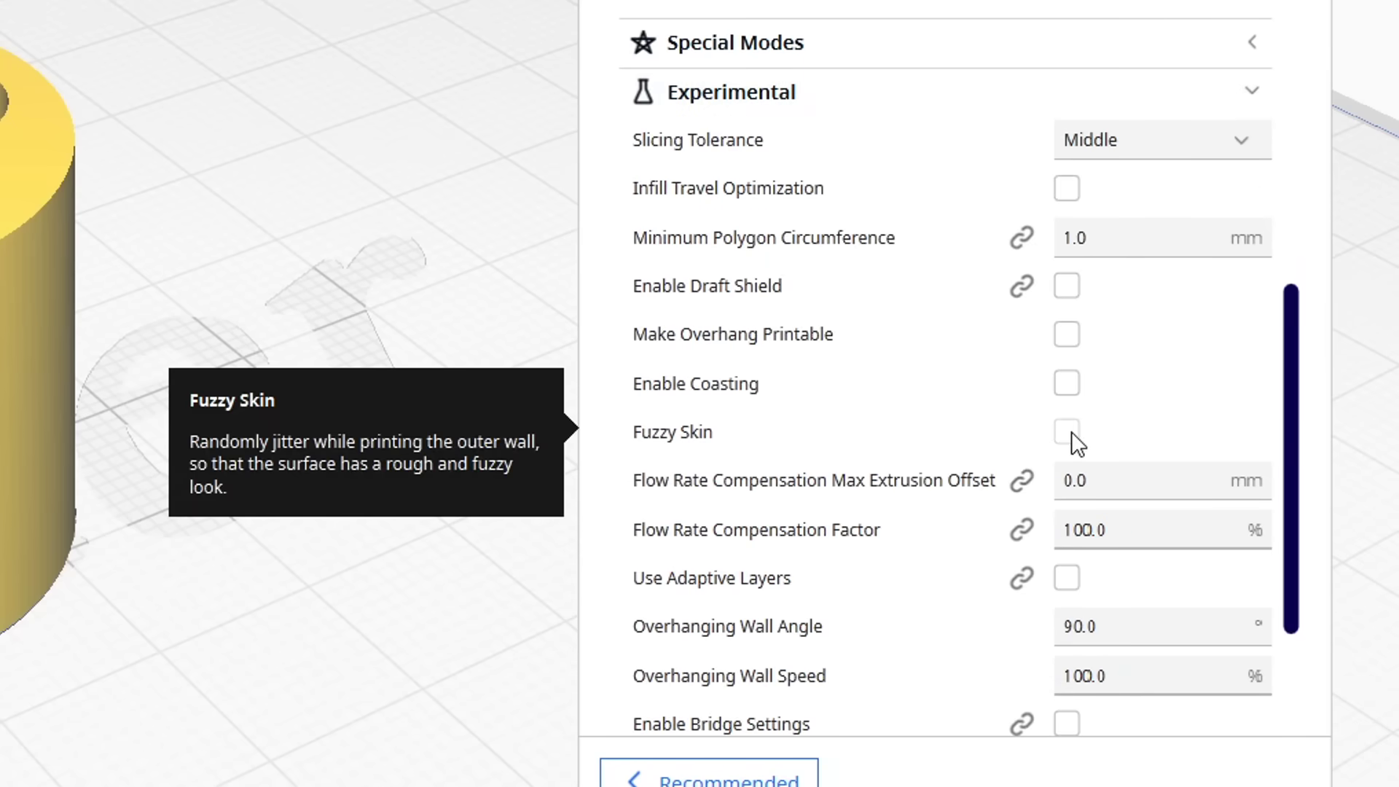
pyautogui.click(1067, 431)
pyautogui.scroll(-2, 1071, 429)
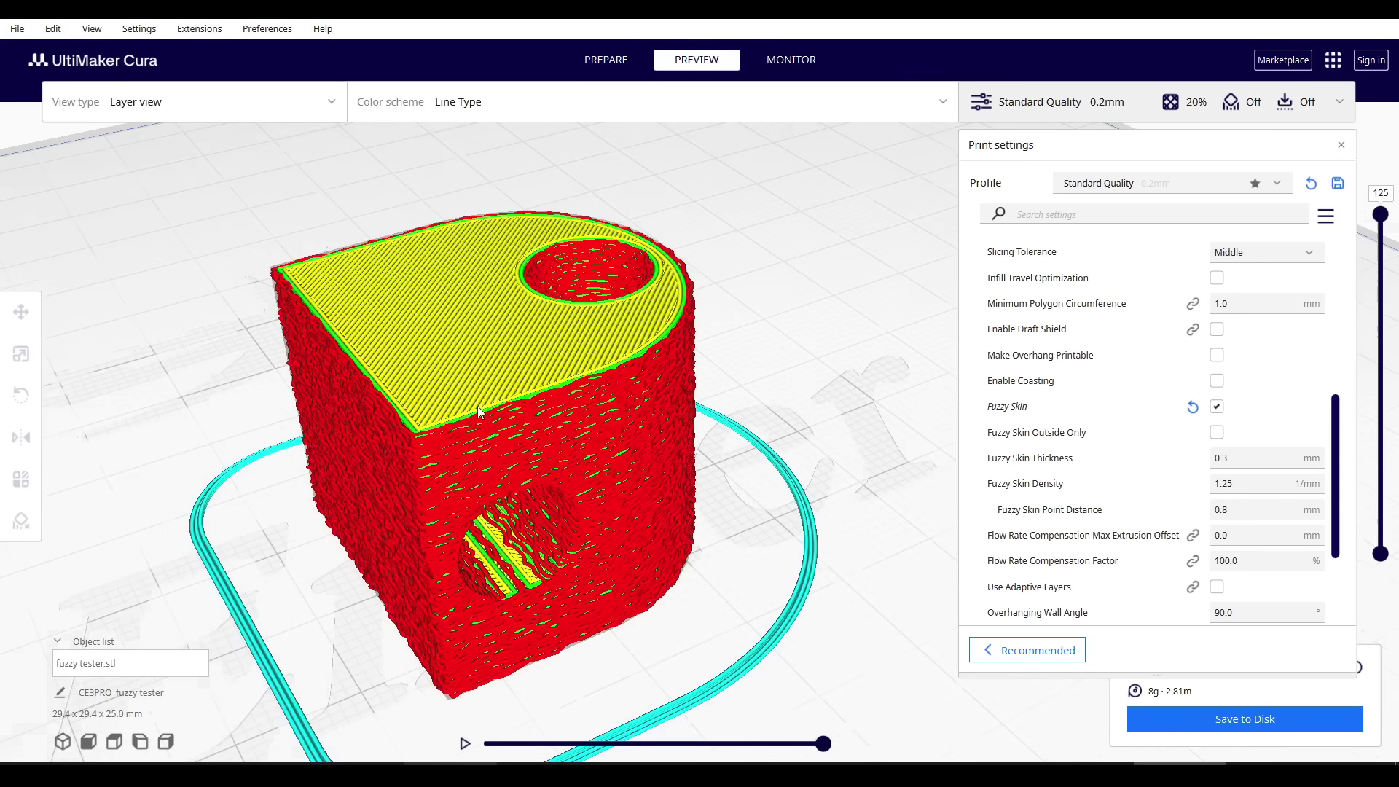
pyautogui.moveTo(543, 219); pyautogui.dragTo(543, 260, button='right')
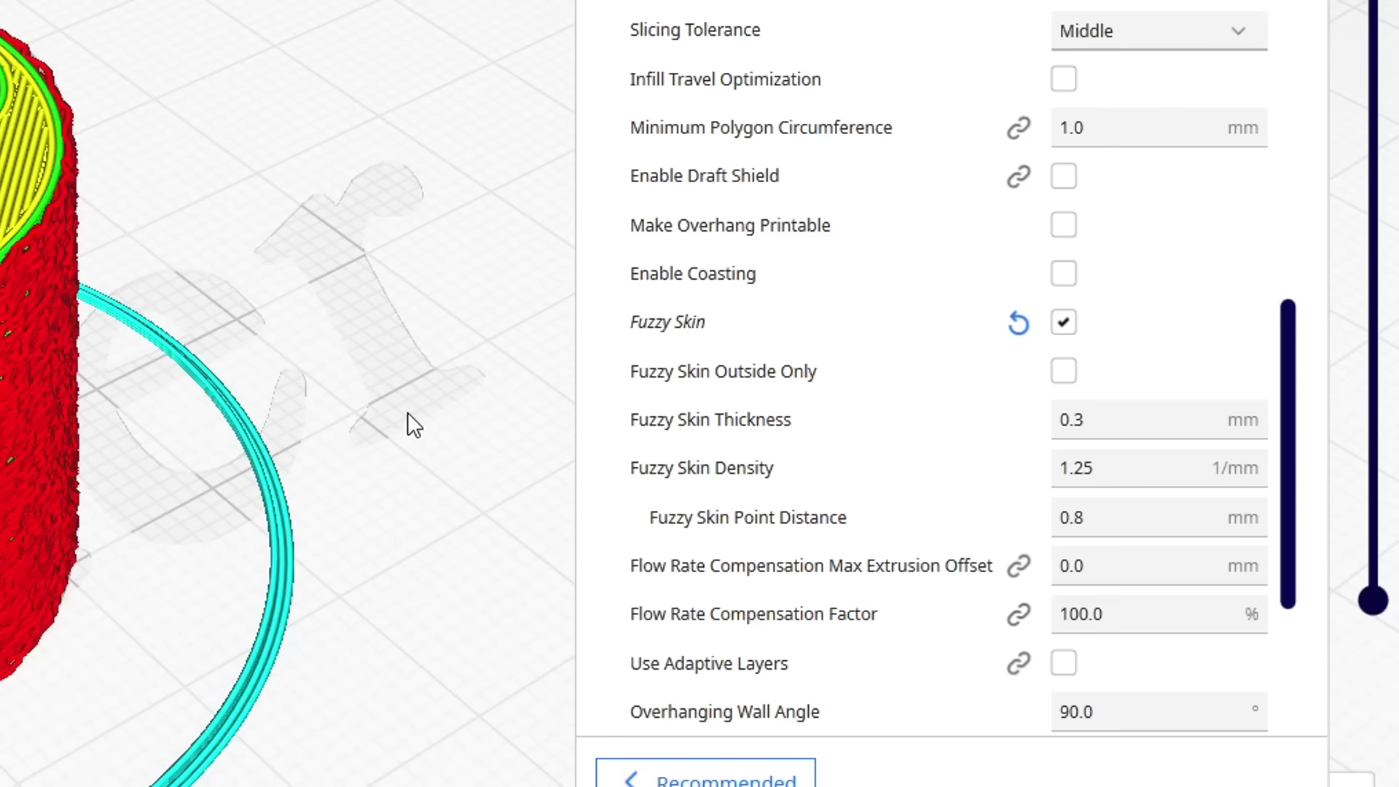
# Enable Fuzzy Skin Outside Only and inspect the outer wall and hole up close in the layer preview.
pyautogui.click(1061, 367)
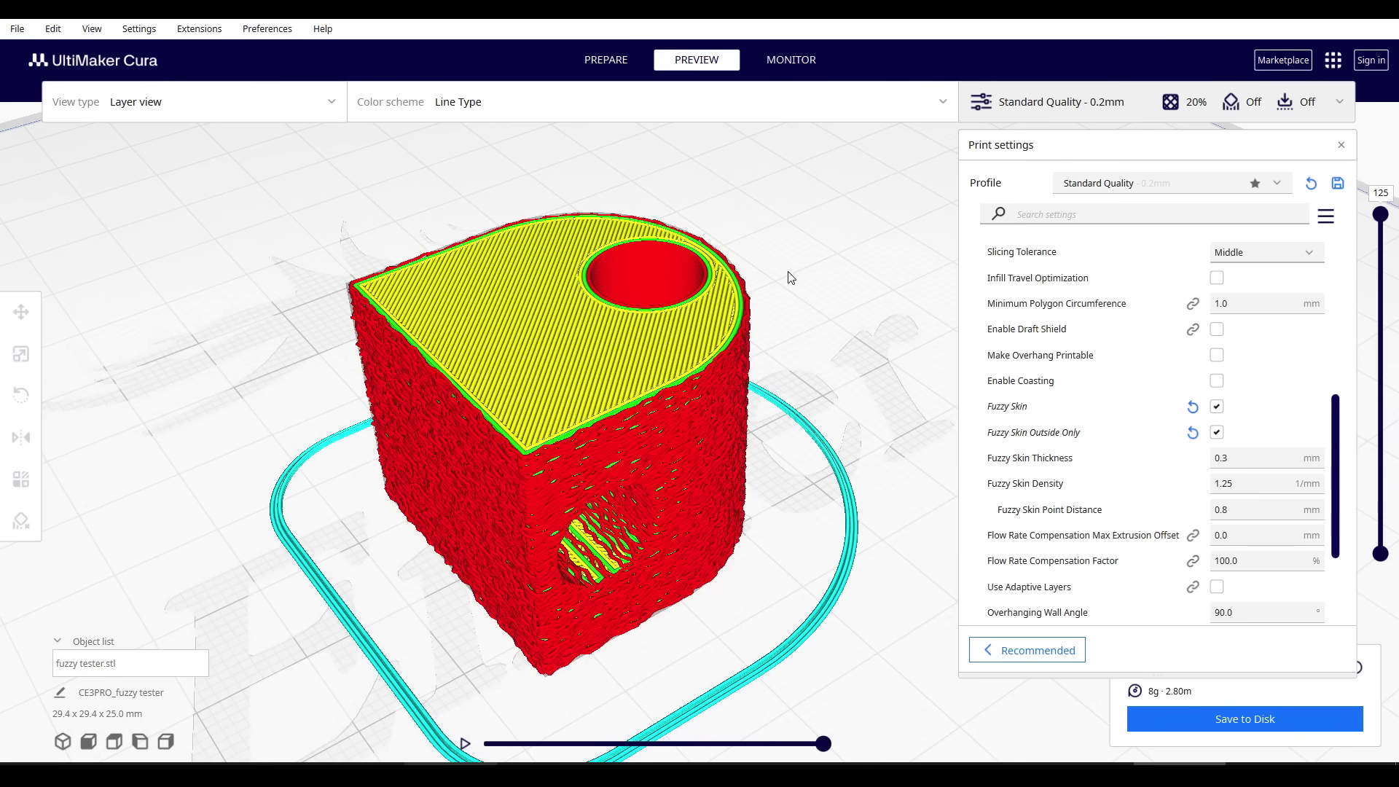
pyautogui.scroll(10, 648, 264)
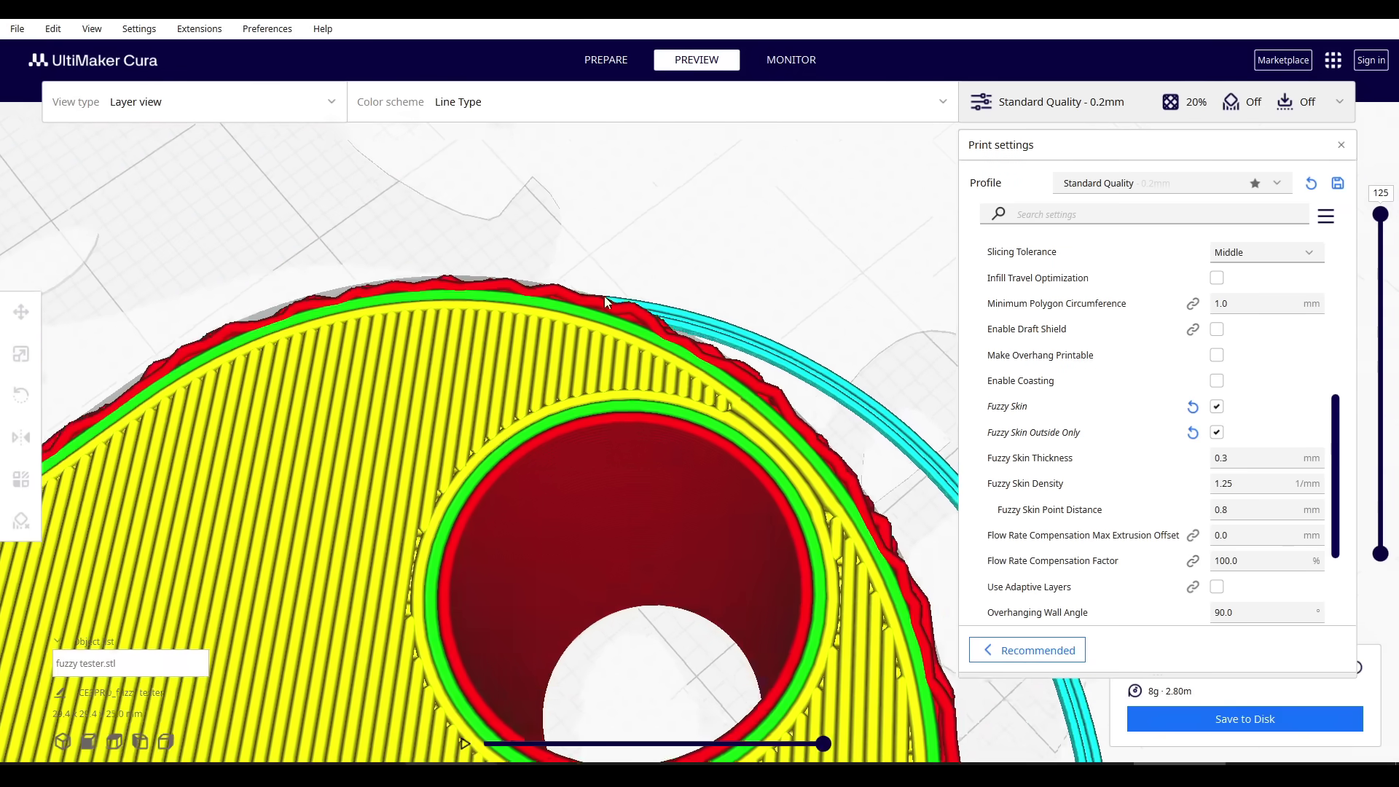
pyautogui.scroll(5, 619, 320)
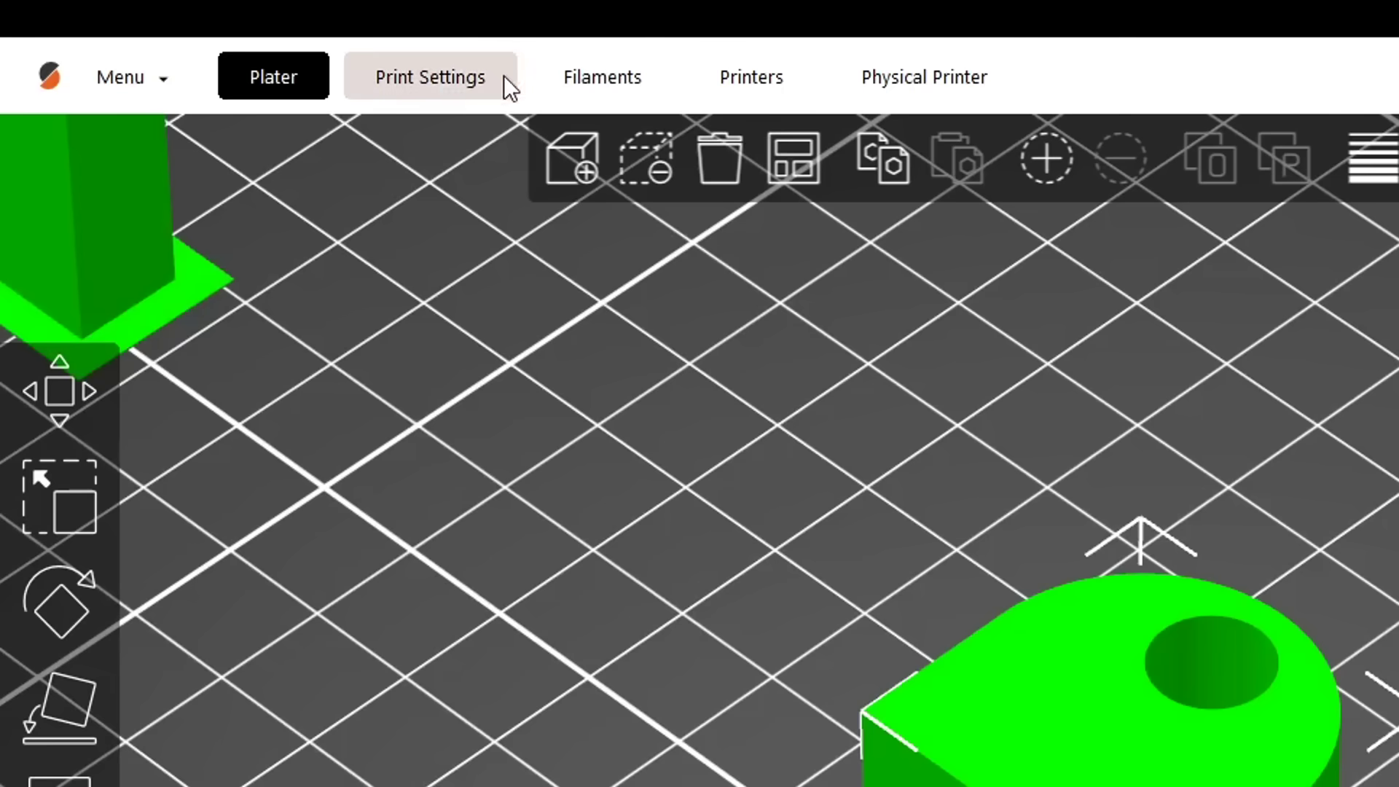
# Switch to PrusaSlicer and show the Fuzzy Skin choices in the Layers and perimeters print settings.
pyautogui.click(221, 39)
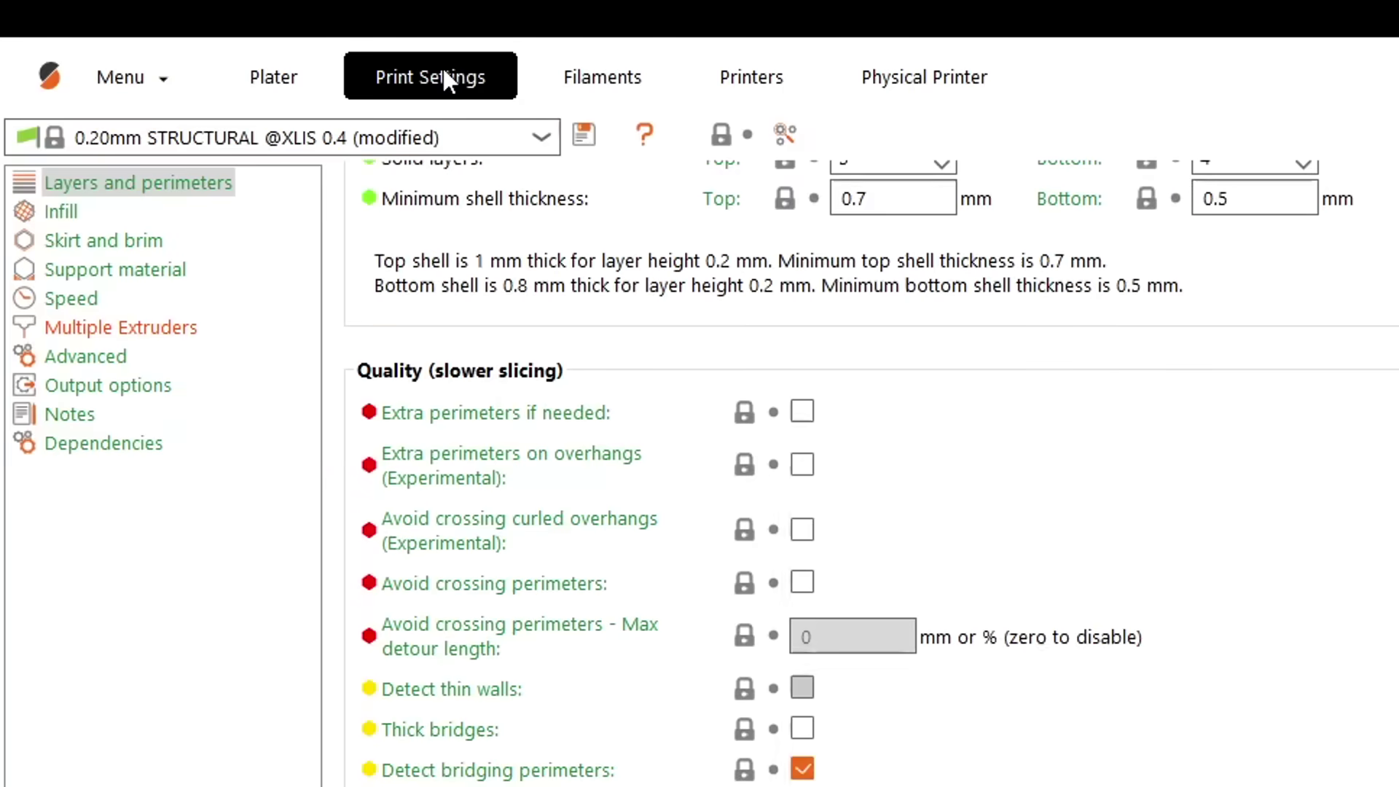
pyautogui.click(213, 182)
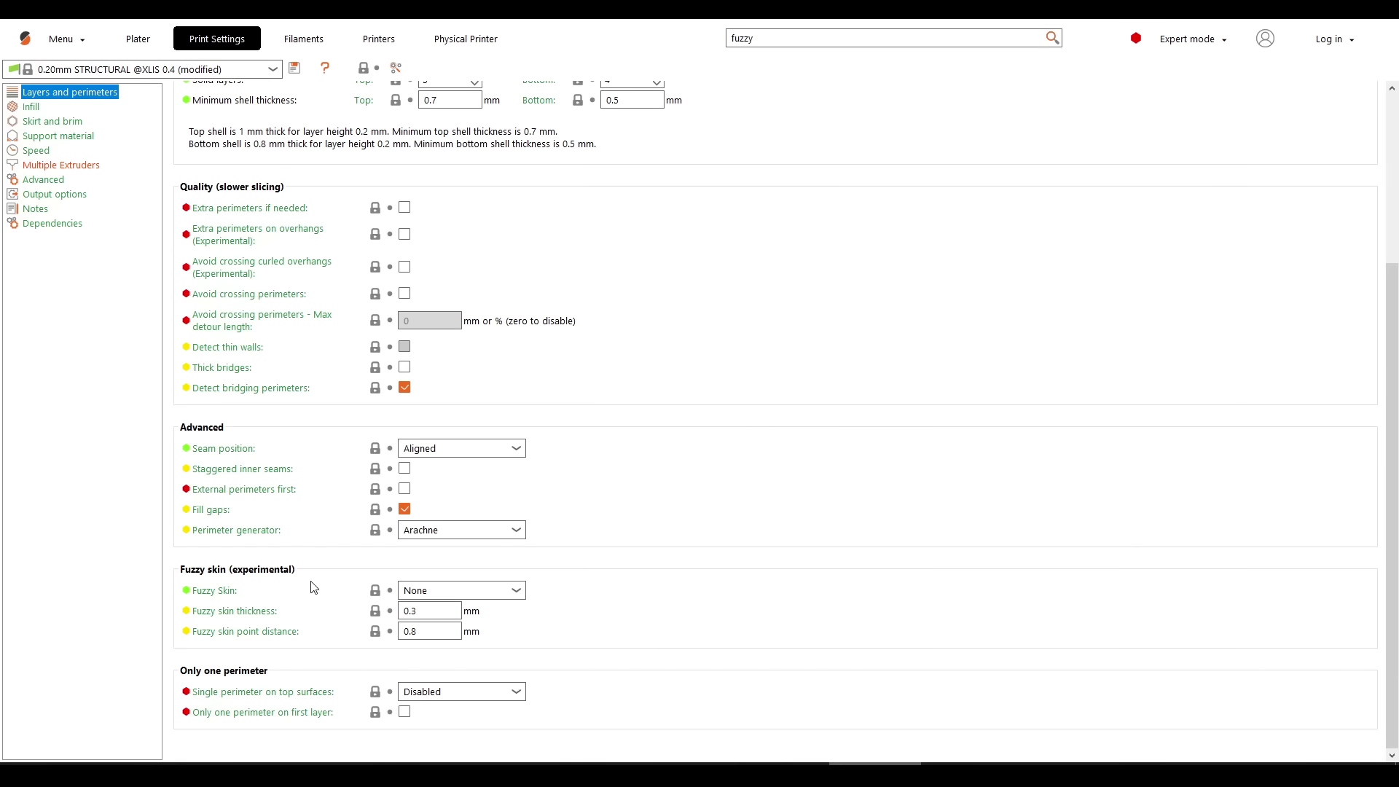
pyautogui.click(522, 590)
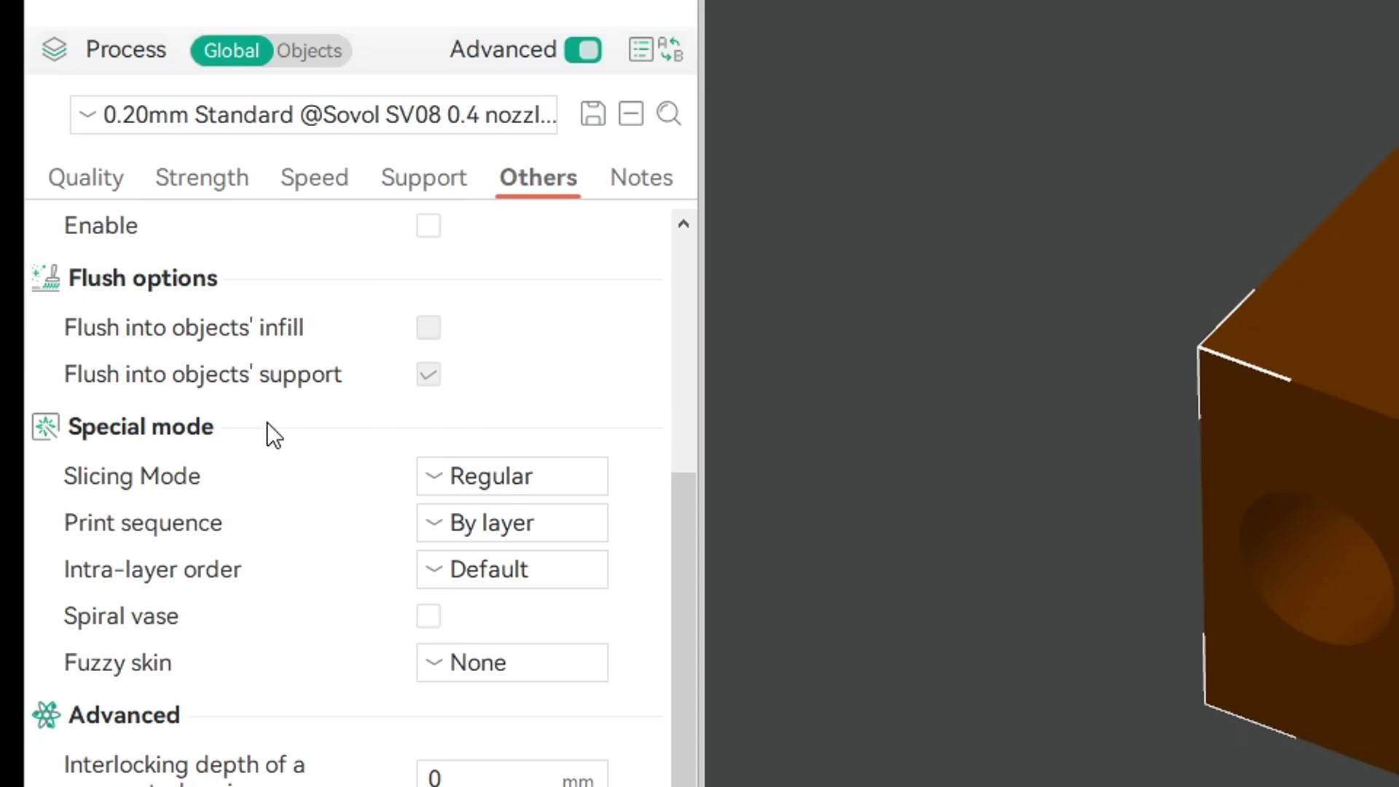
# Switch to Orca Slicer, set Fuzzy skin to Contour in the Special mode settings and slice the plate.
pyautogui.scroll(-2, 655, 527)
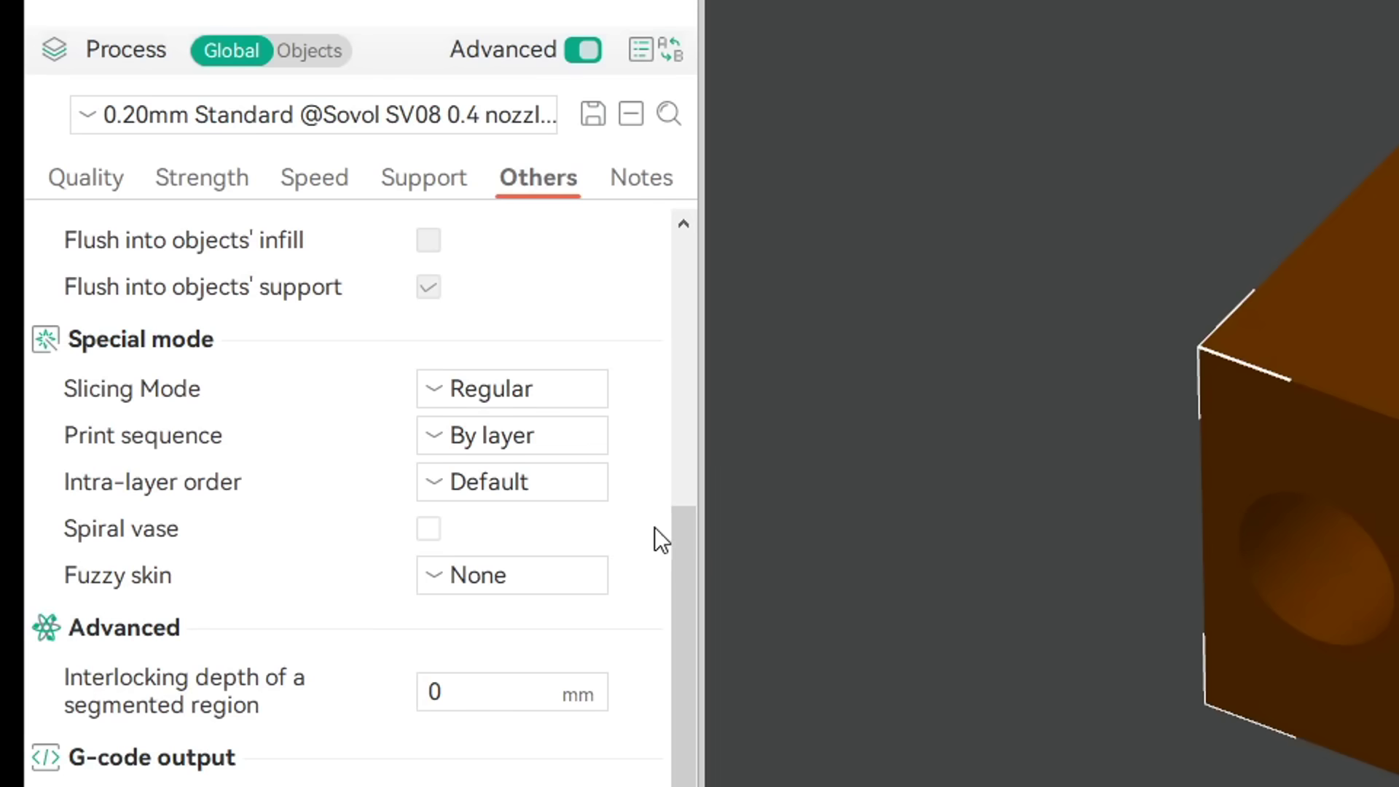
pyautogui.click(578, 572)
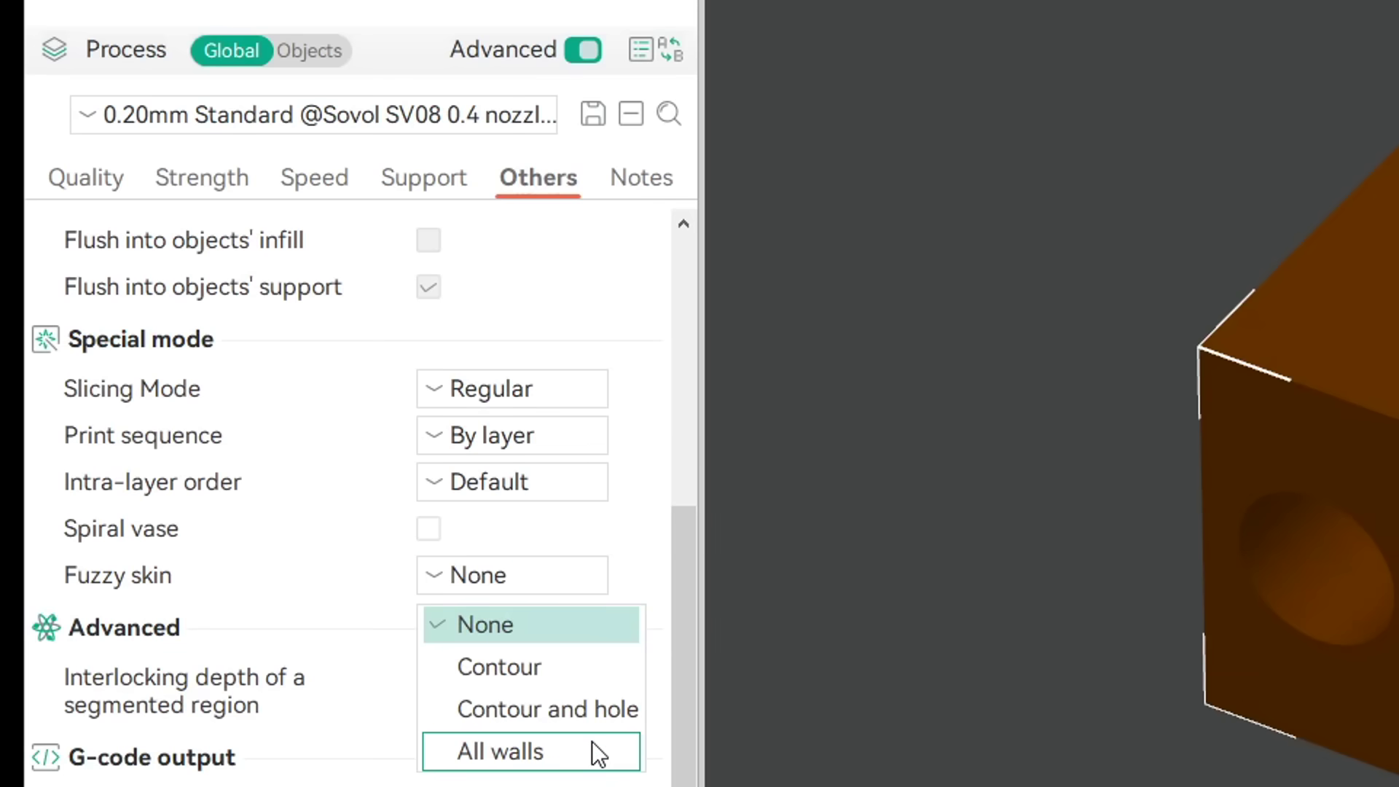
pyautogui.click(503, 667)
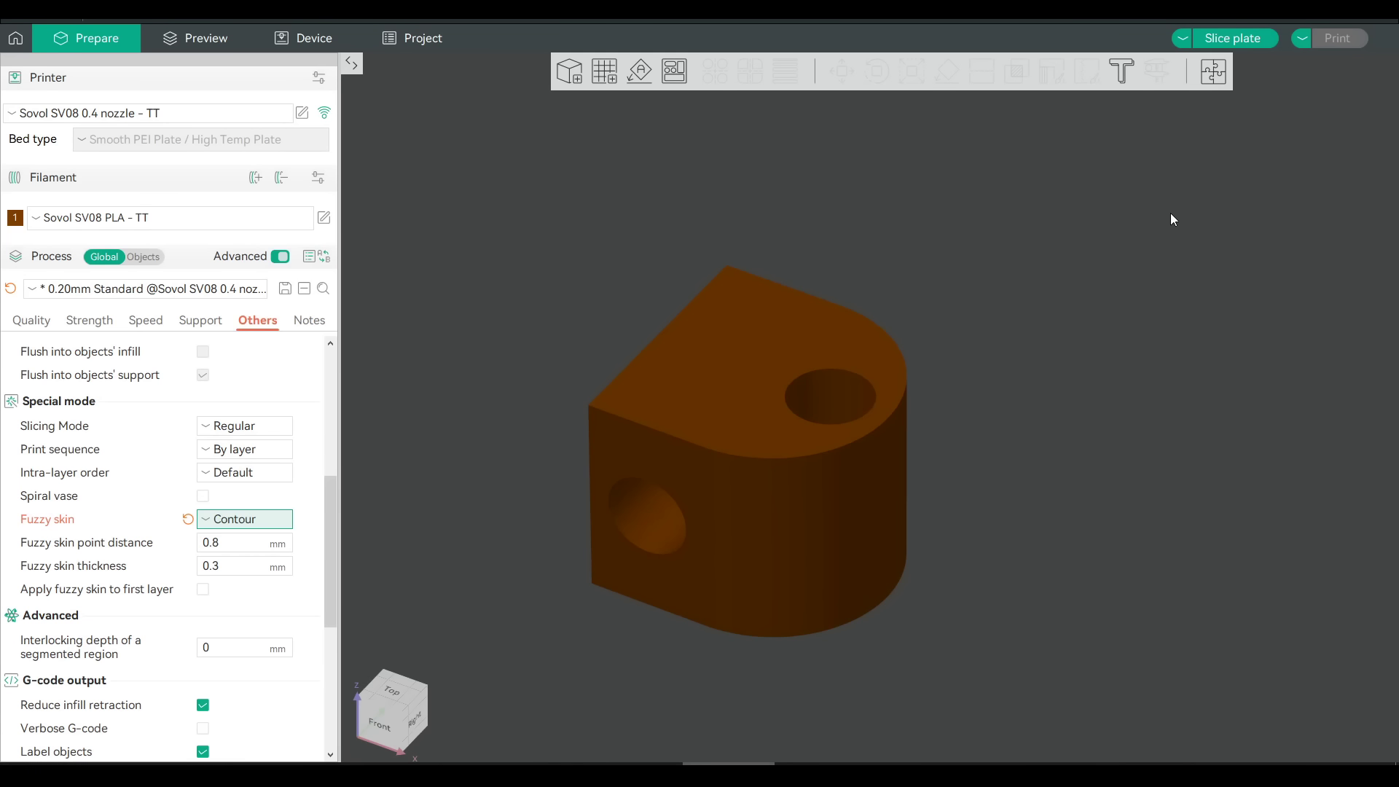
pyautogui.click(1233, 38)
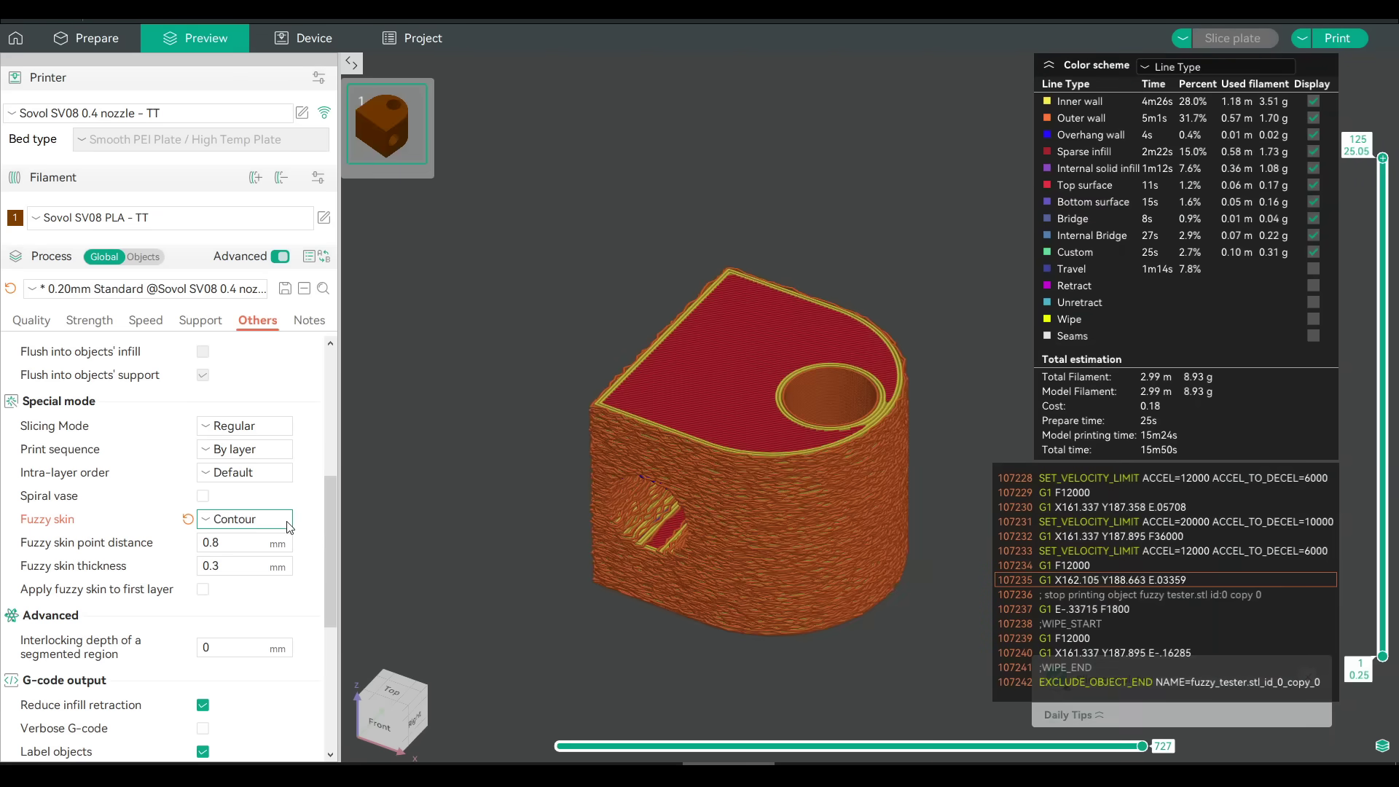
pyautogui.moveTo(531, 532); pyautogui.dragTo(877, 519)
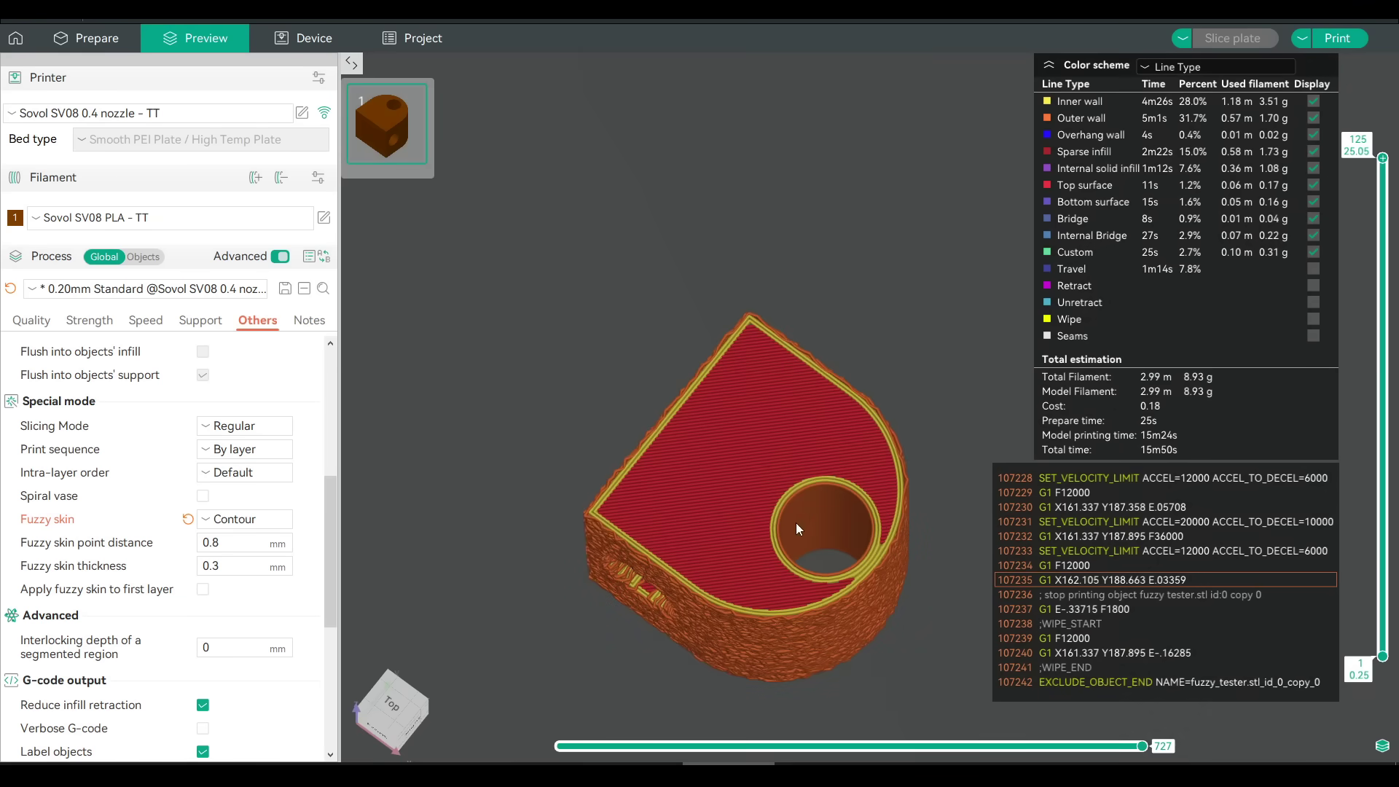
# Set Fuzzy skin to Contour and hole and re-slice the part, followed by changing the option to All walls.
pyautogui.click(273, 519)
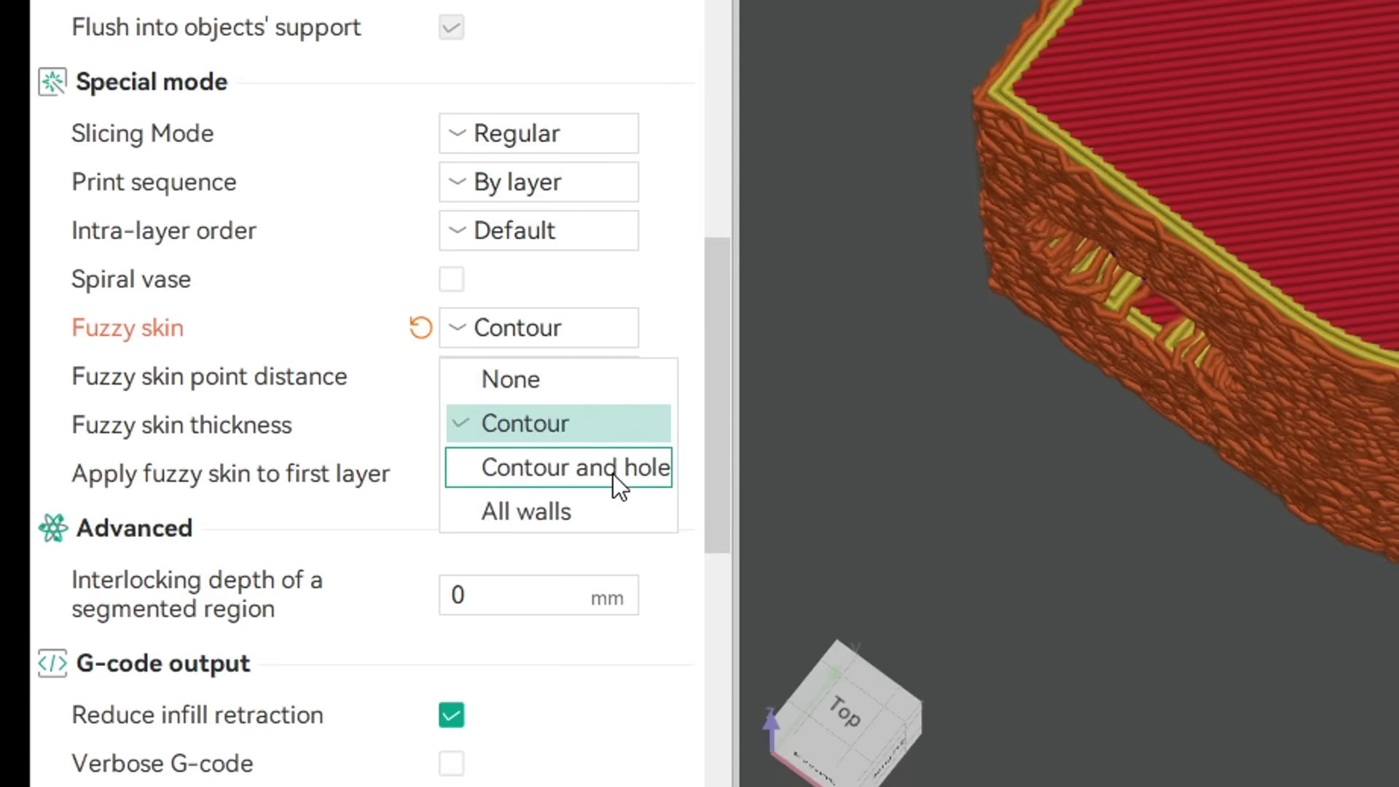
pyautogui.click(282, 589)
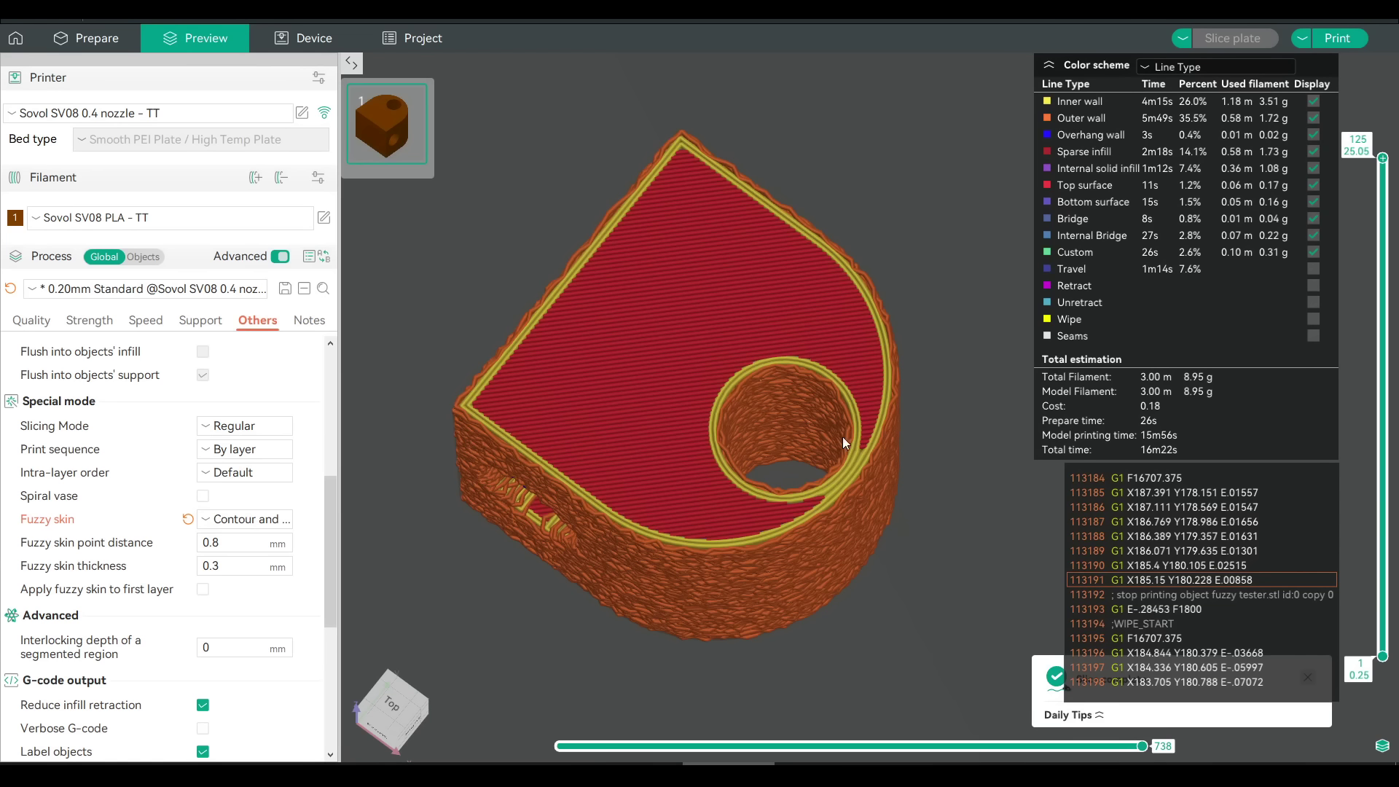
pyautogui.click(281, 519)
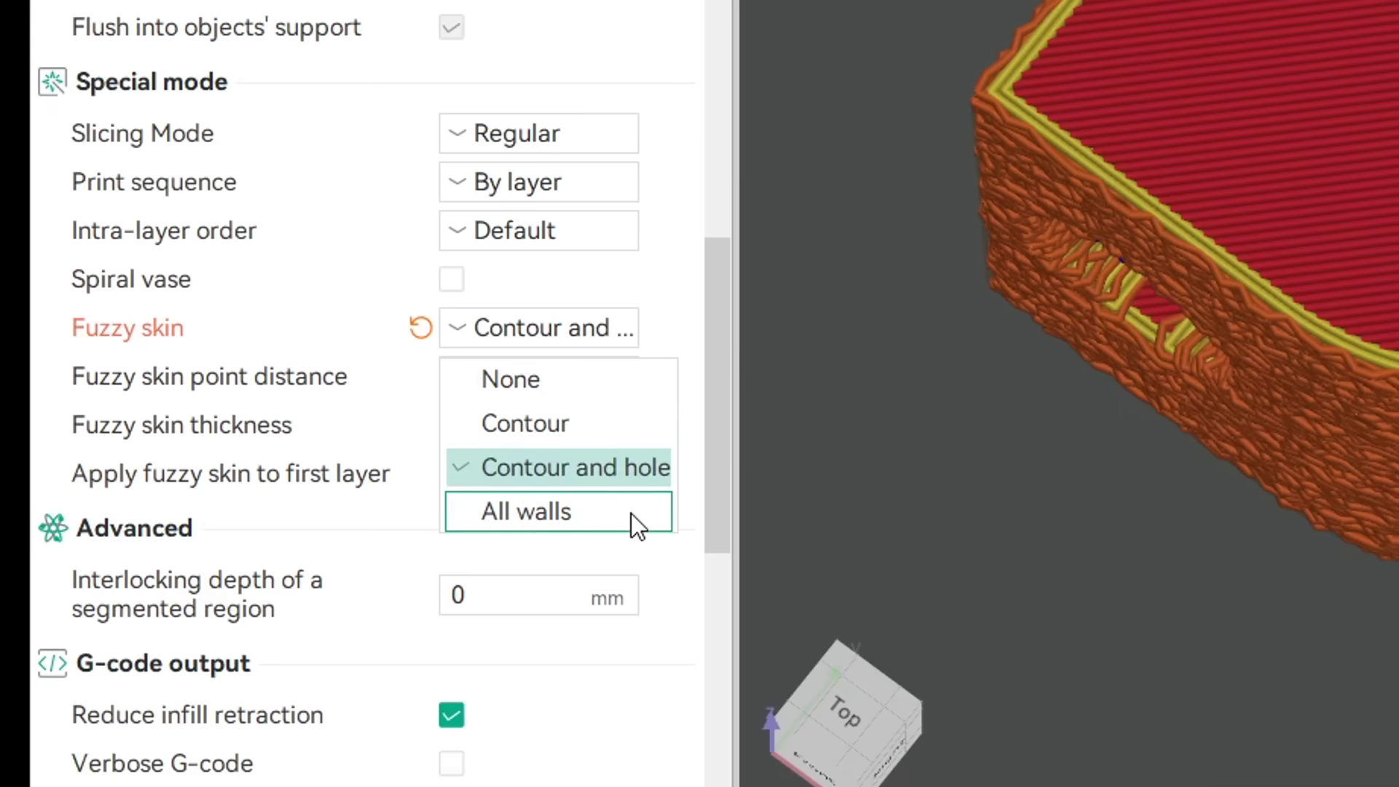
pyautogui.click(631, 514)
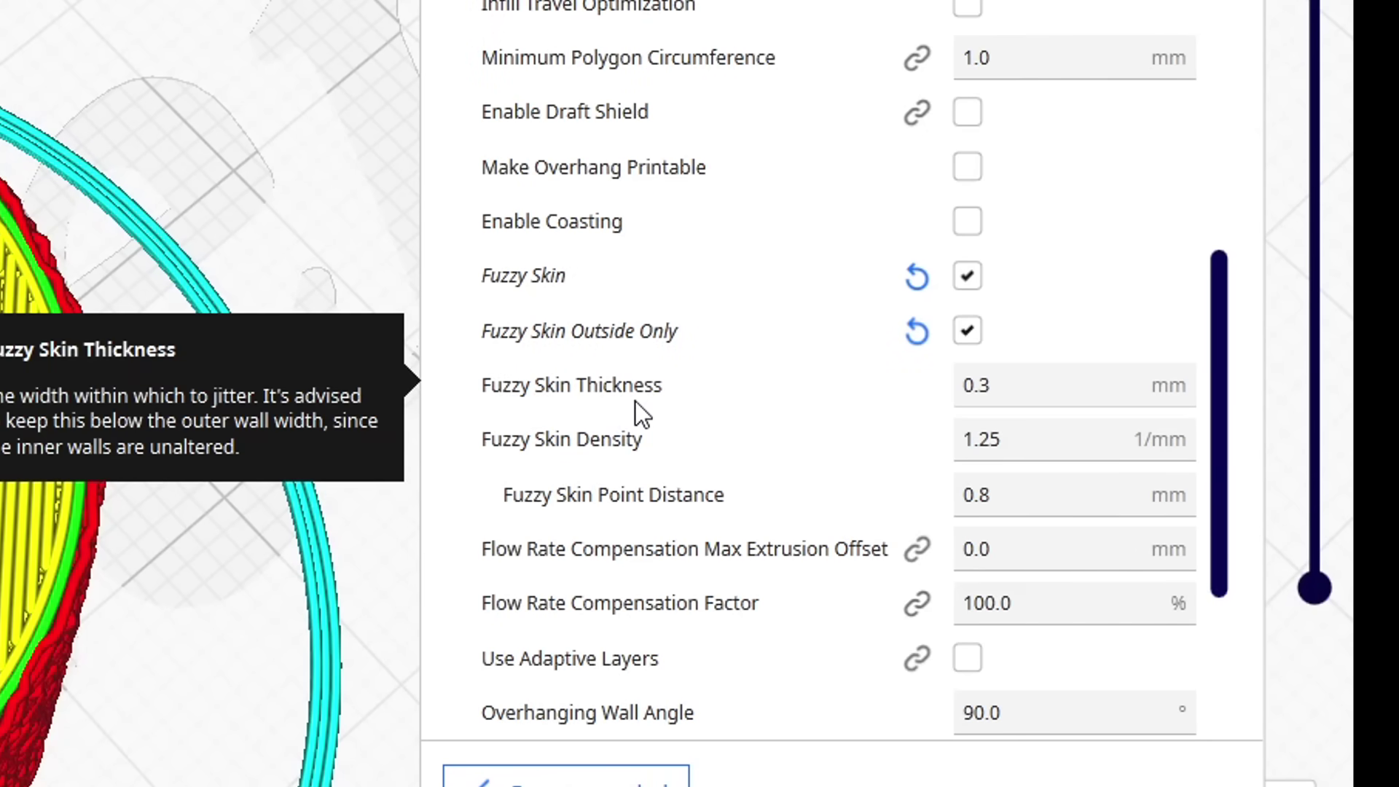
# Examine the fuzzy wall texture close up in the sliced preview of the test part.
pyautogui.moveTo(609, 514)
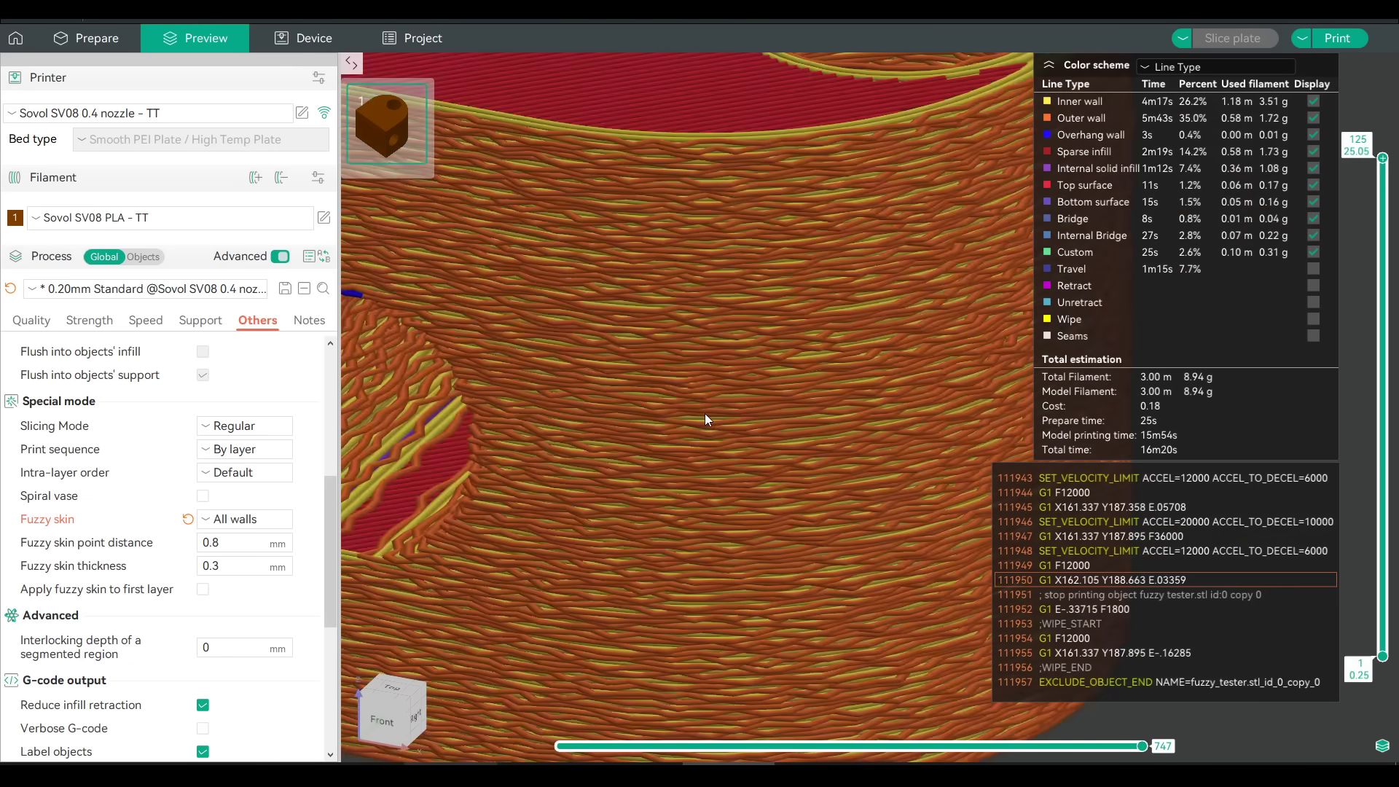
pyautogui.scroll(3, 705, 413)
pyautogui.scroll(2, 706, 420)
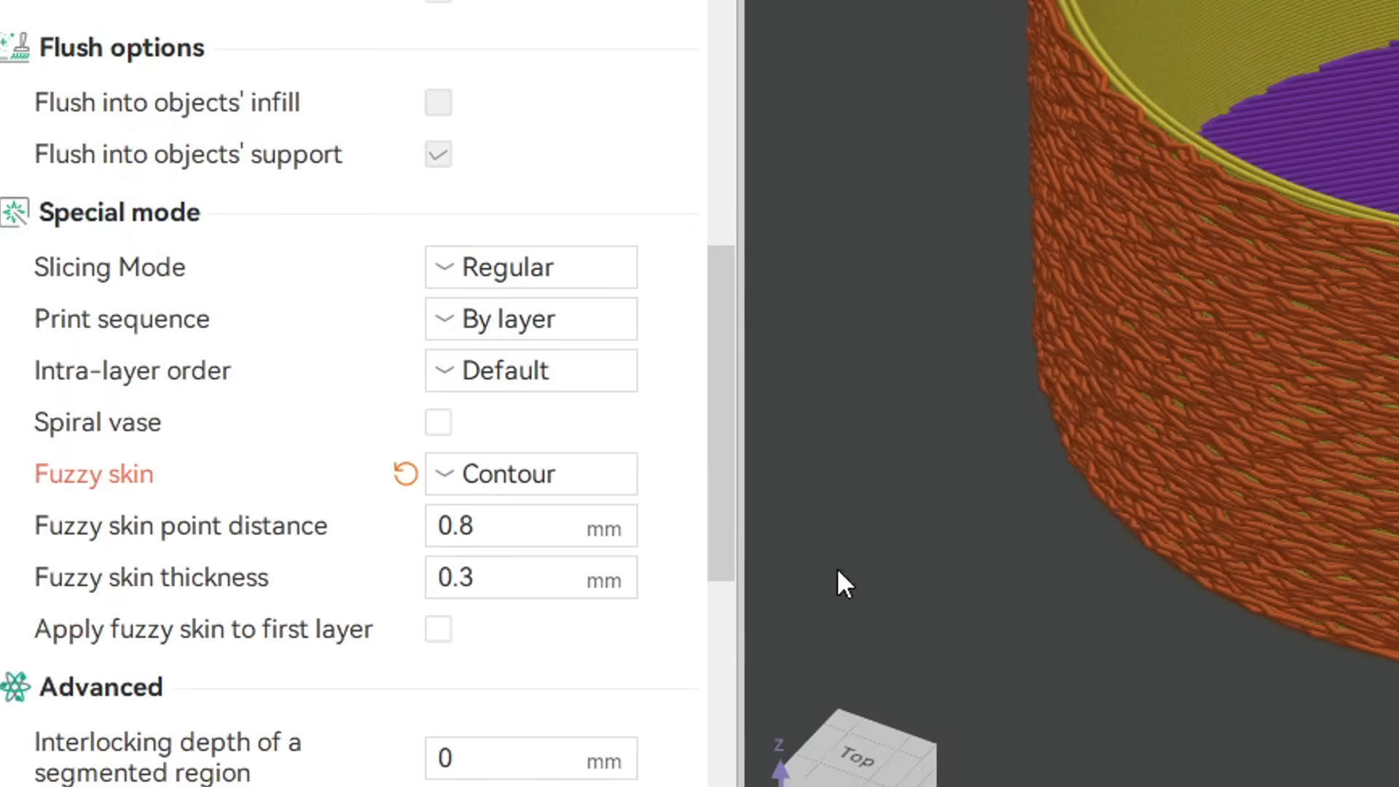
# Set the fuzzy skin point distance to 0.2 mm and the fuzzy skin thickness to 0.2 mm for the cylinder.
pyautogui.click(268, 543)
pyautogui.click(268, 566)
pyautogui.click(591, 543)
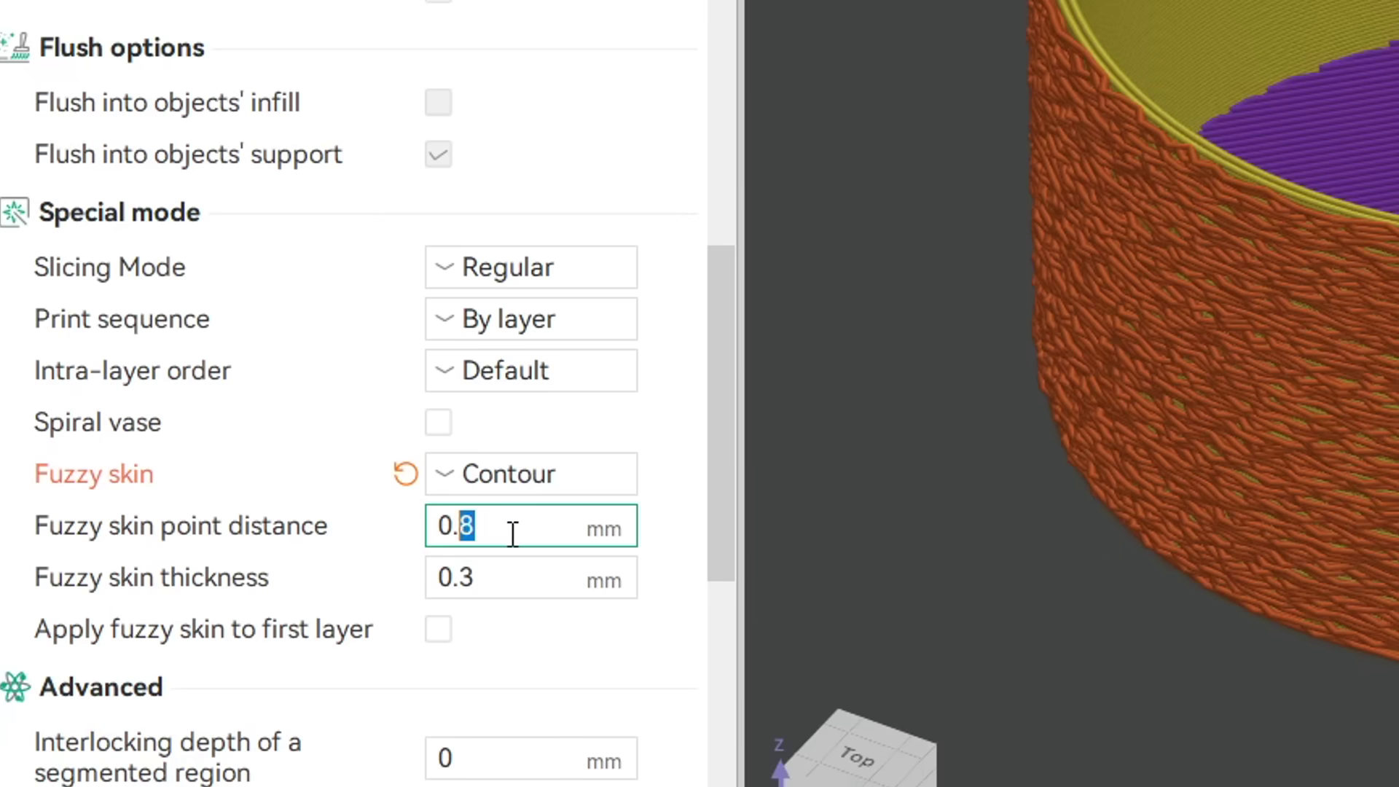
pyautogui.write('2')
pyautogui.doubleClick(510, 579)
pyautogui.write('2')
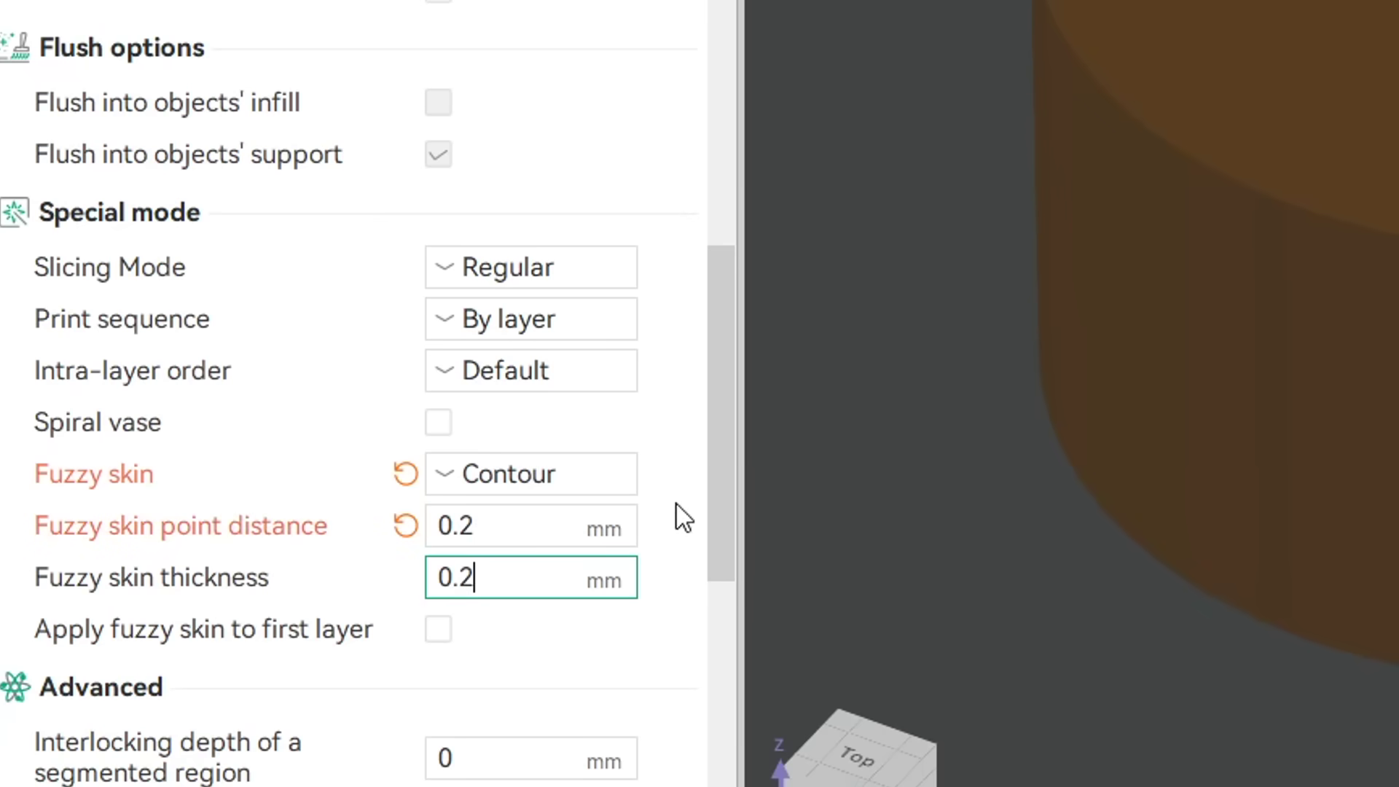
pyautogui.click(677, 506)
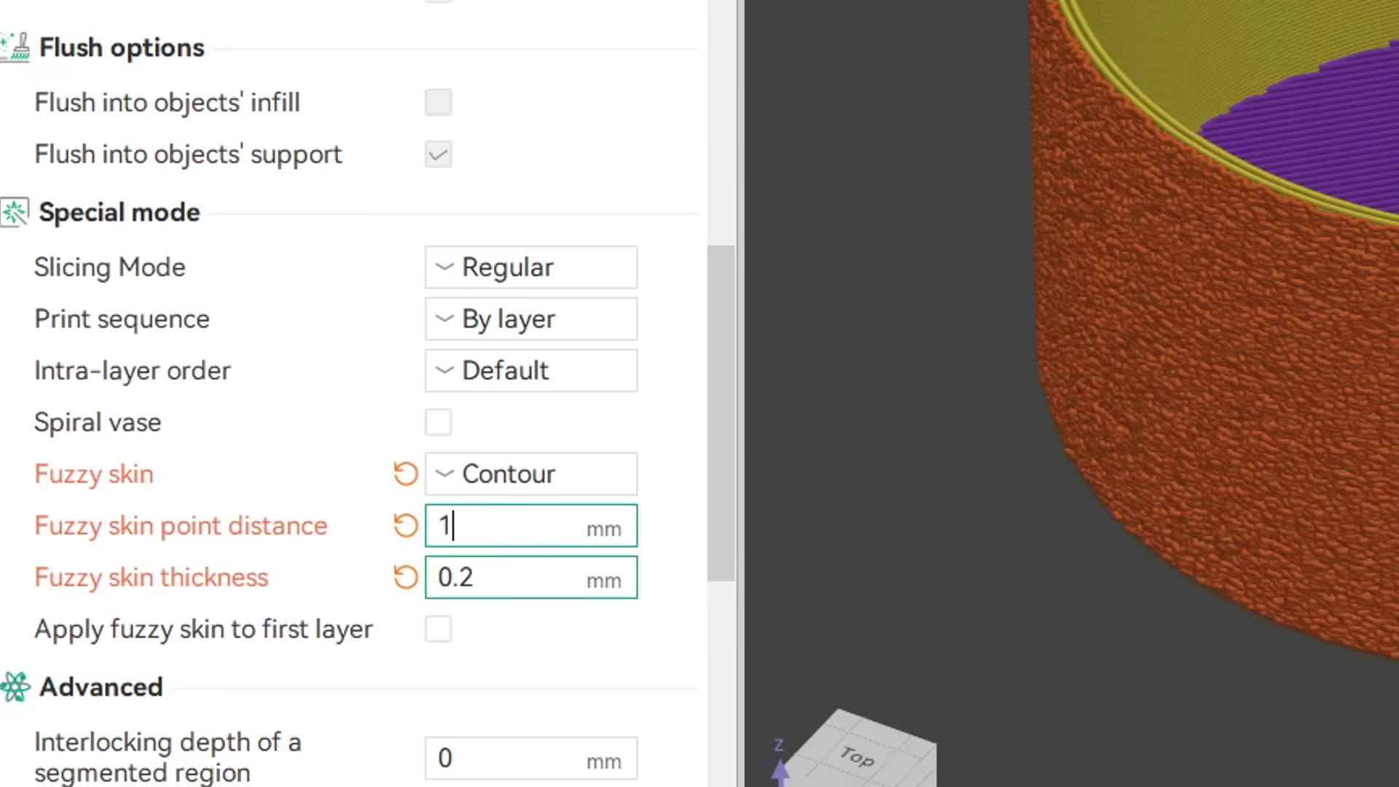
# Set the fuzzy skin point distance to 5 mm and the fuzzy skin thickness to 0.1 mm.
pyautogui.press('Return')
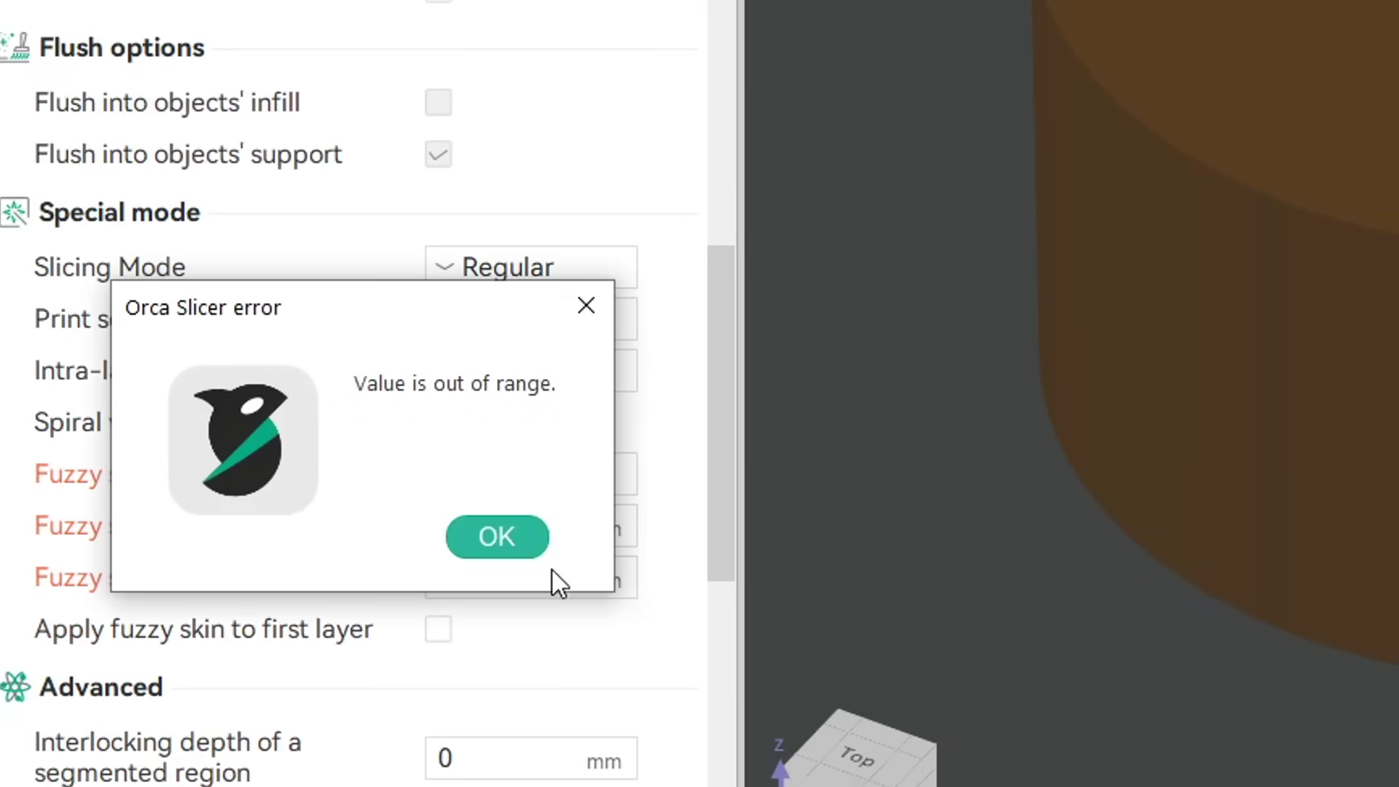
pyautogui.click(519, 538)
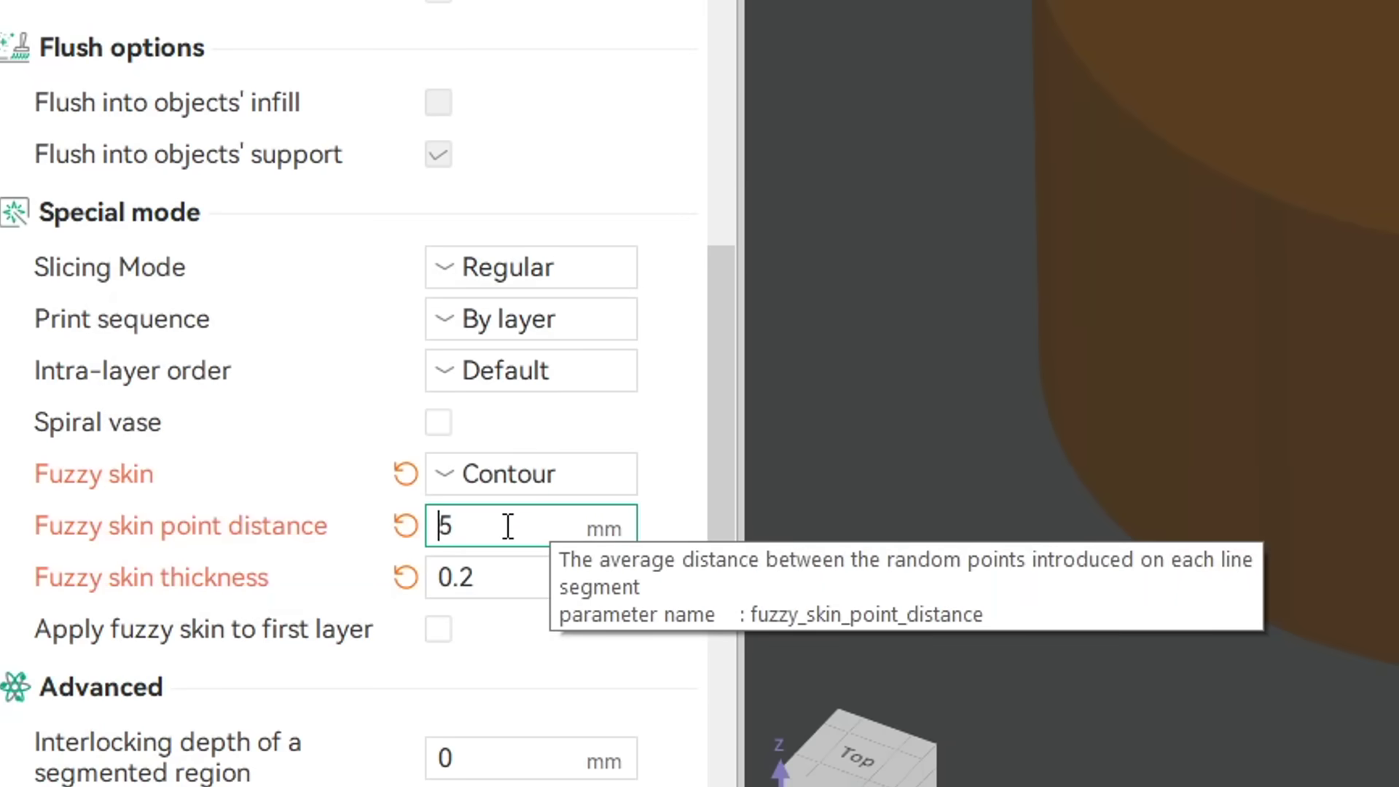
pyautogui.click(488, 576)
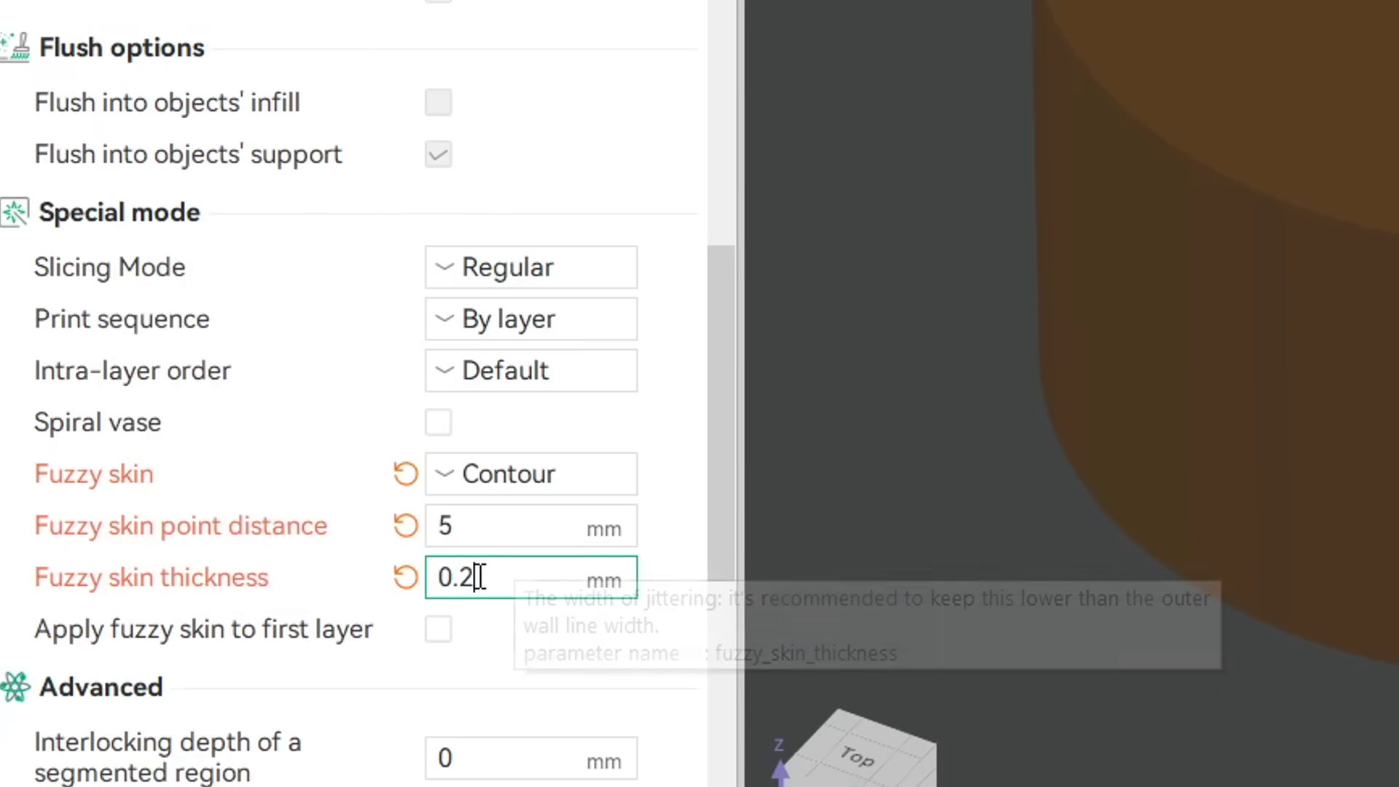
pyautogui.write('1')
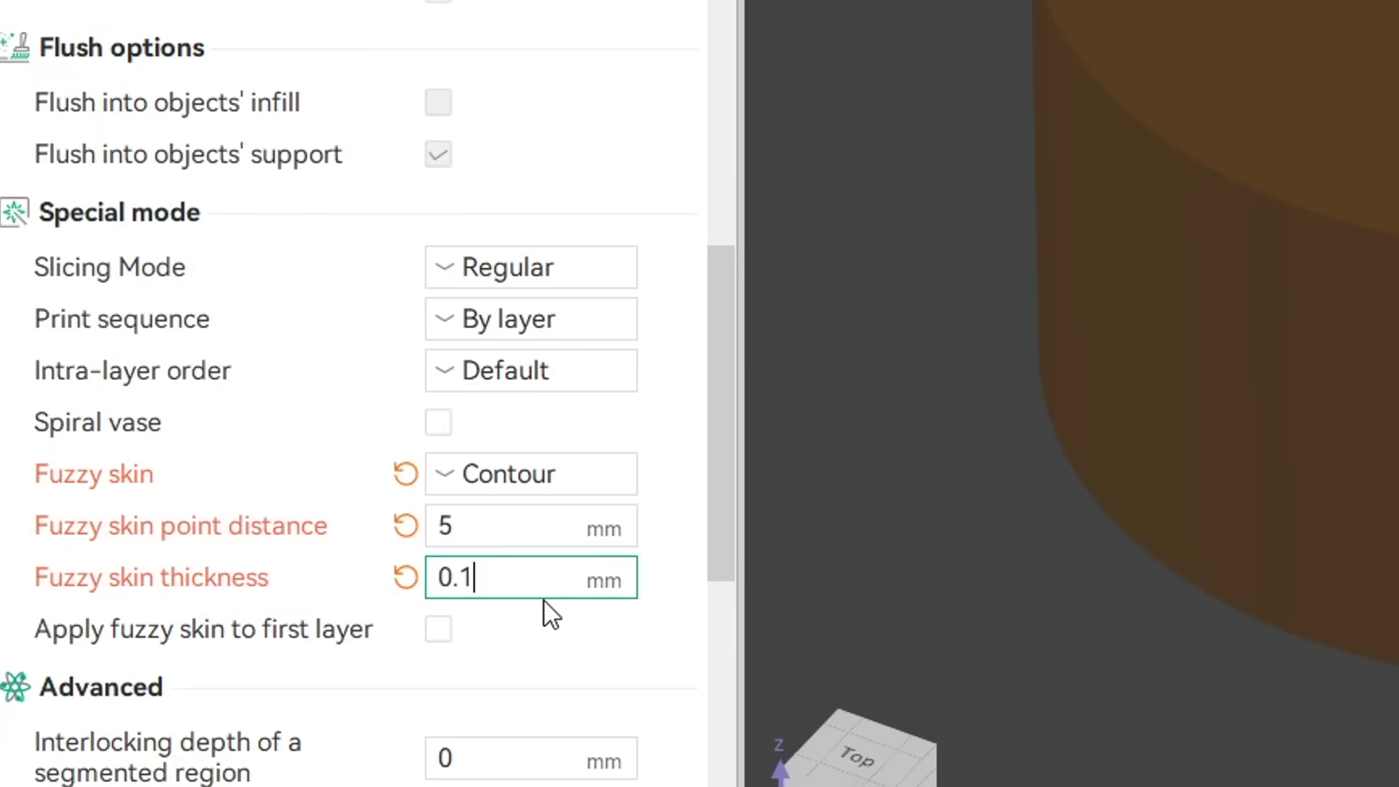
pyautogui.press('Tab')
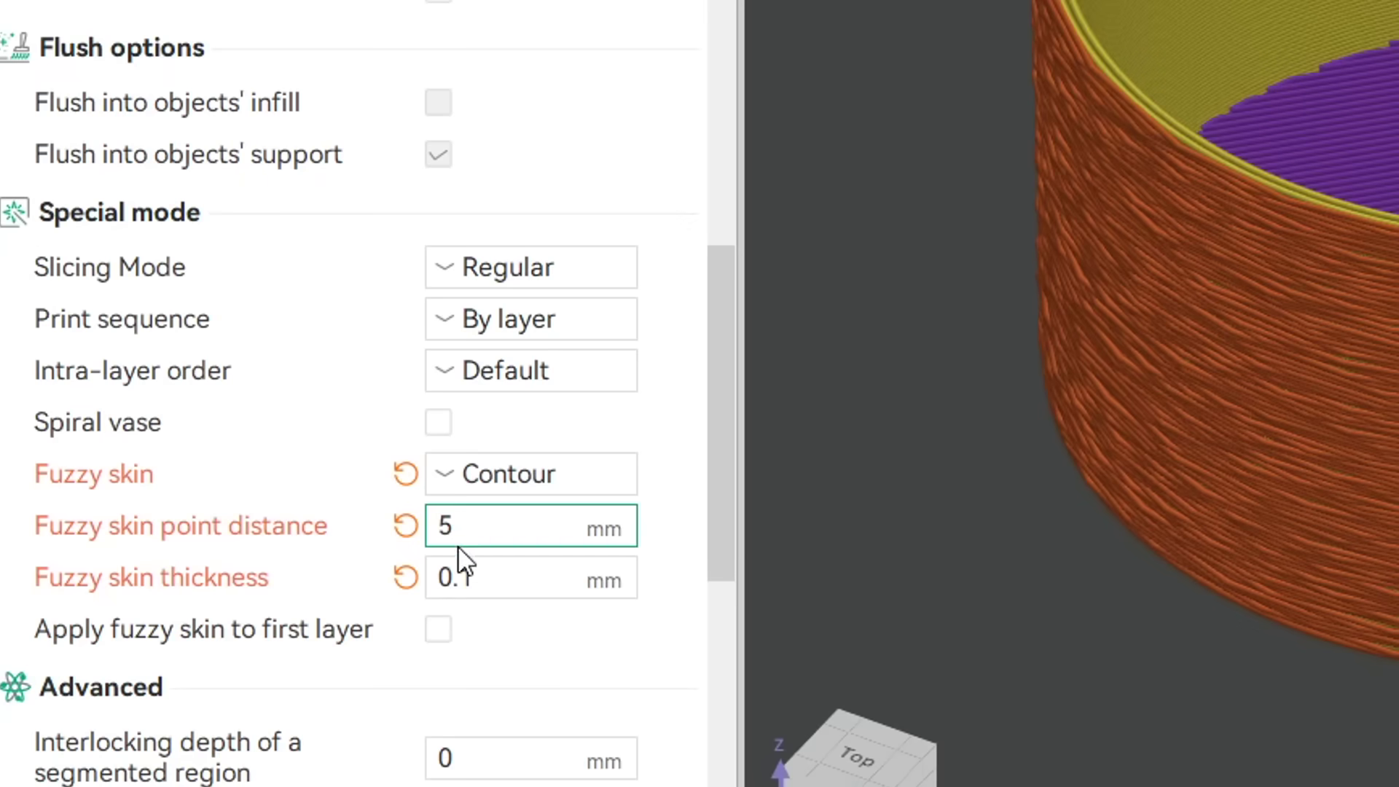
# Set the fuzzy skin point distance to 0.1 mm and the thickness to 1 mm, and inspect the sliced cylinder up close.
pyautogui.click(501, 539)
pyautogui.write('1')
pyautogui.tripleClick(537, 586)
pyautogui.write('10')
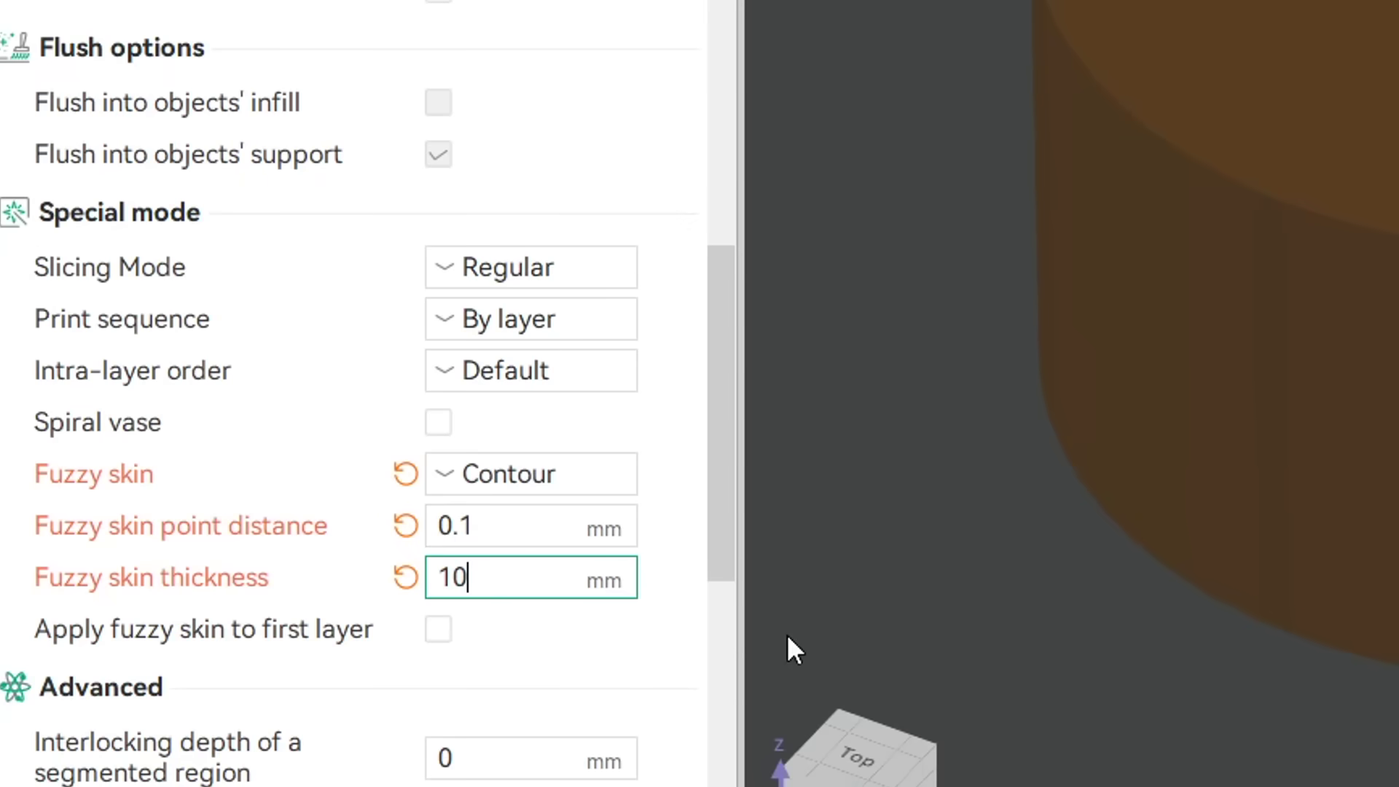
pyautogui.click(537, 532)
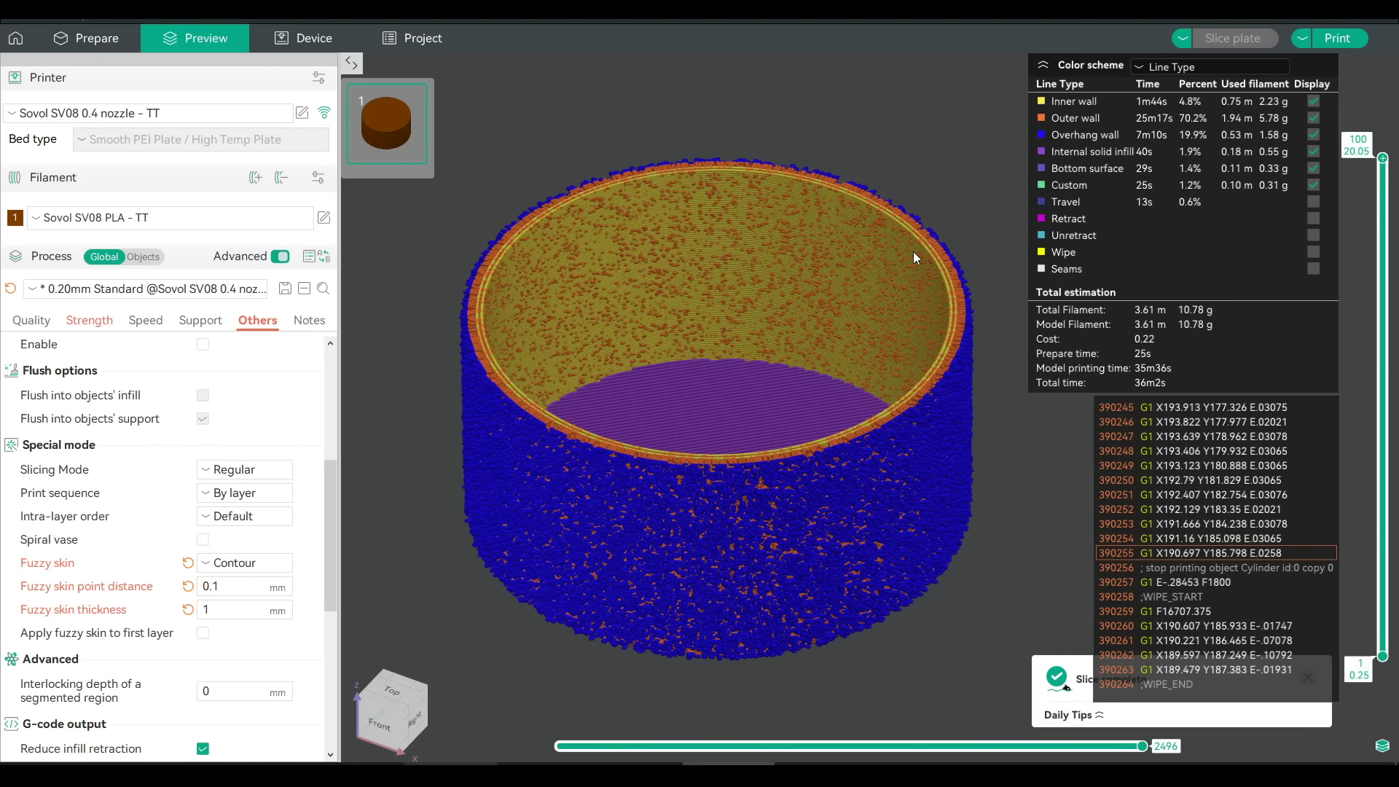
pyautogui.scroll(10, 931, 265)
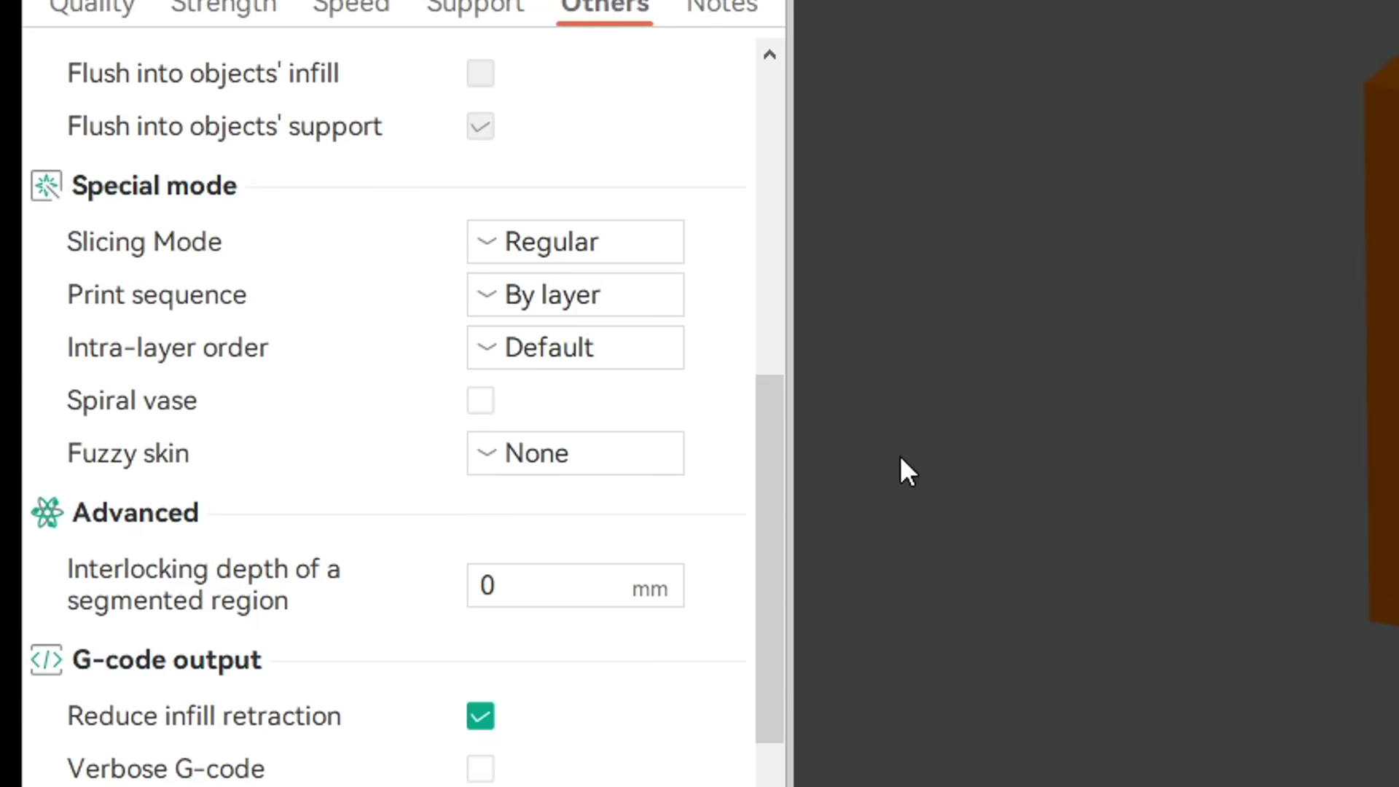
# Add a cube modifier to the fuzzy tester model.
pyautogui.moveTo(649, 456)
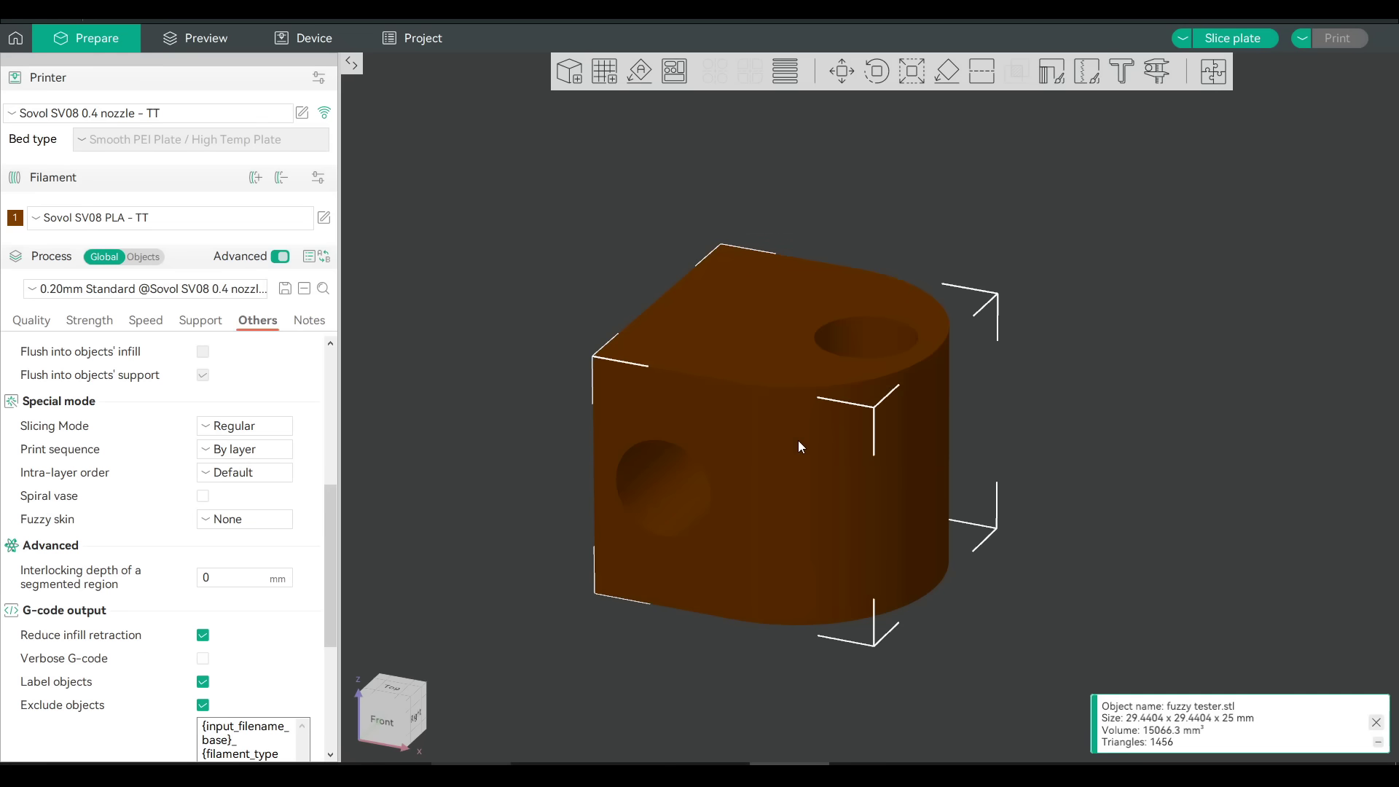
pyautogui.rightClick(798, 440)
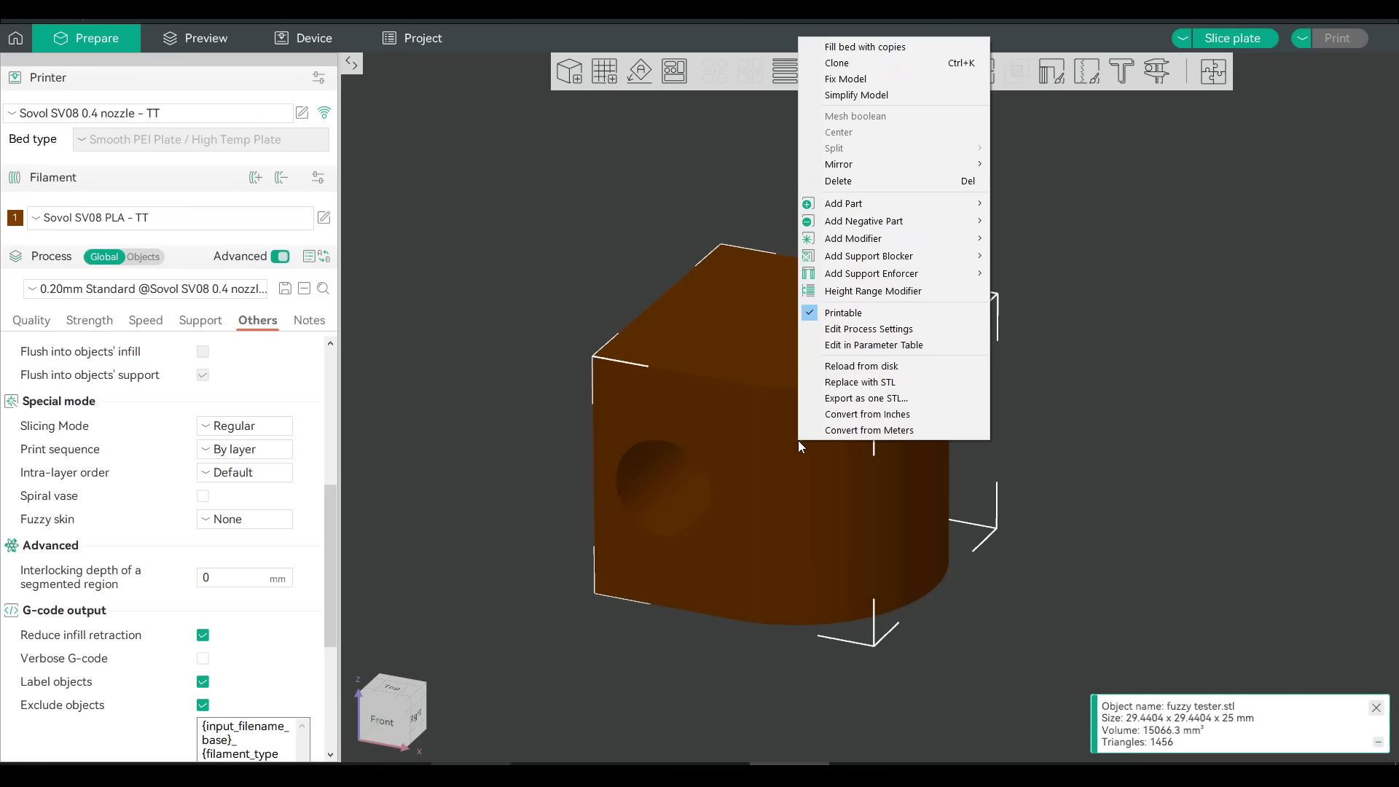
pyautogui.moveTo(939, 241)
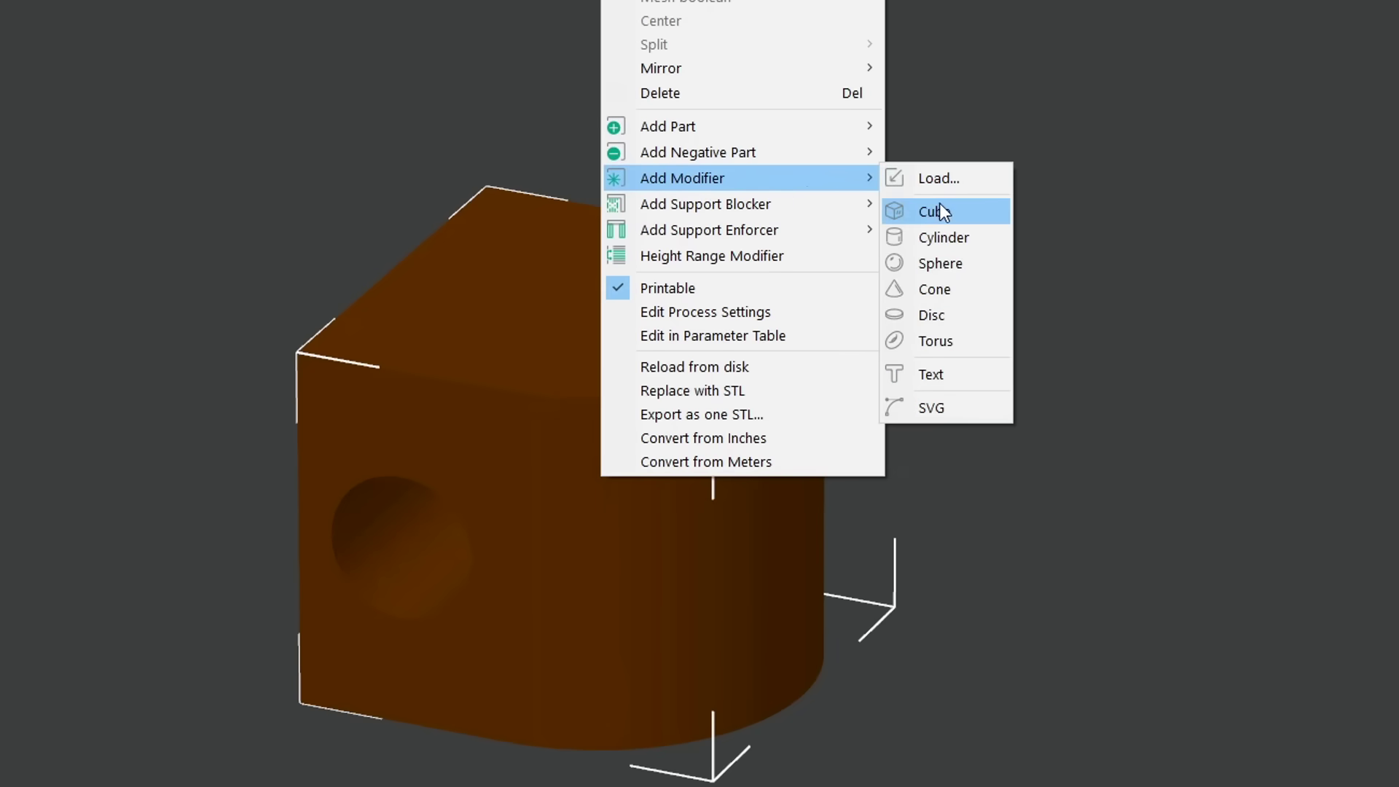
pyautogui.click(946, 212)
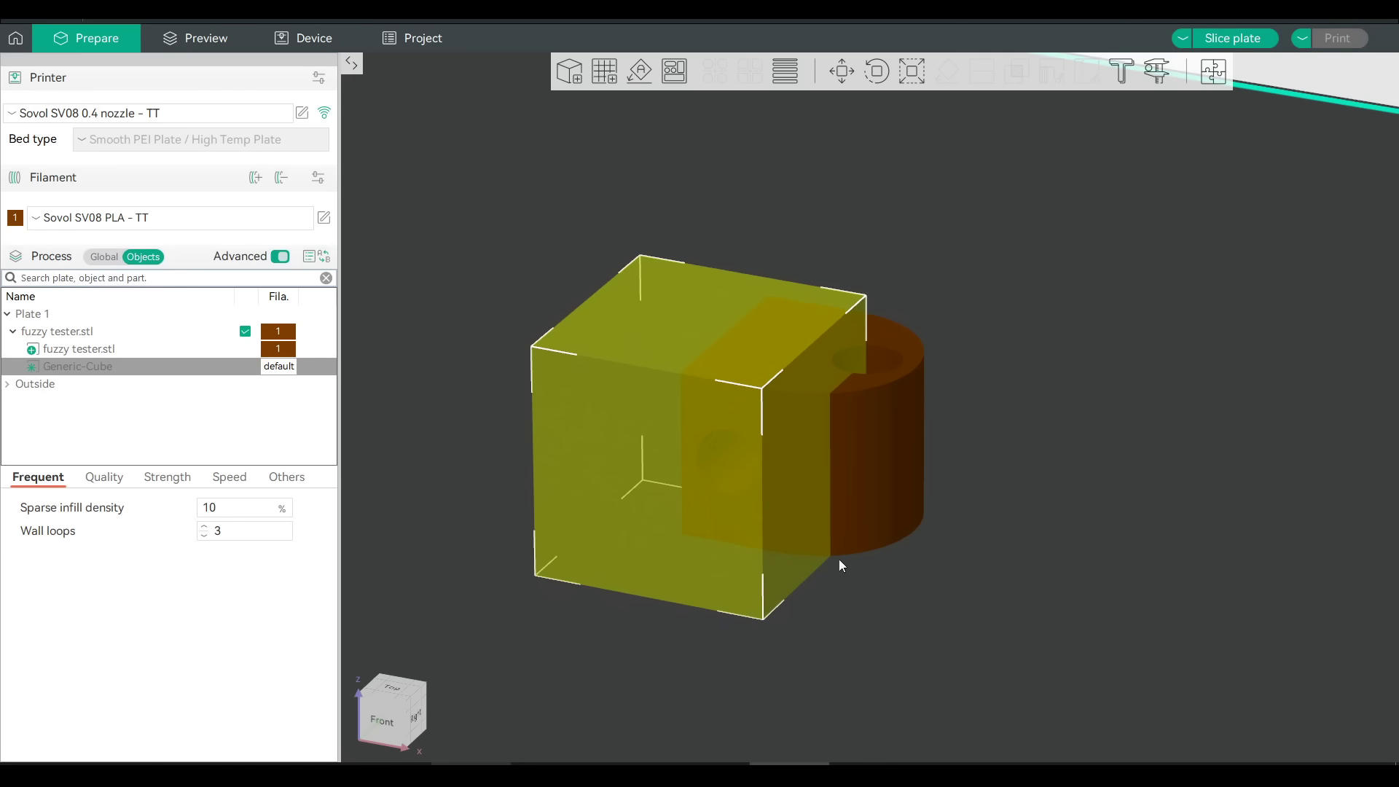
# Set the cube modifier's fuzzy skin to Contour.
pyautogui.moveTo(1020, 618)
pyautogui.mouseDown()
pyautogui.moveTo(906, 647)
pyautogui.moveTo(1003, 637)
pyautogui.mouseUp()
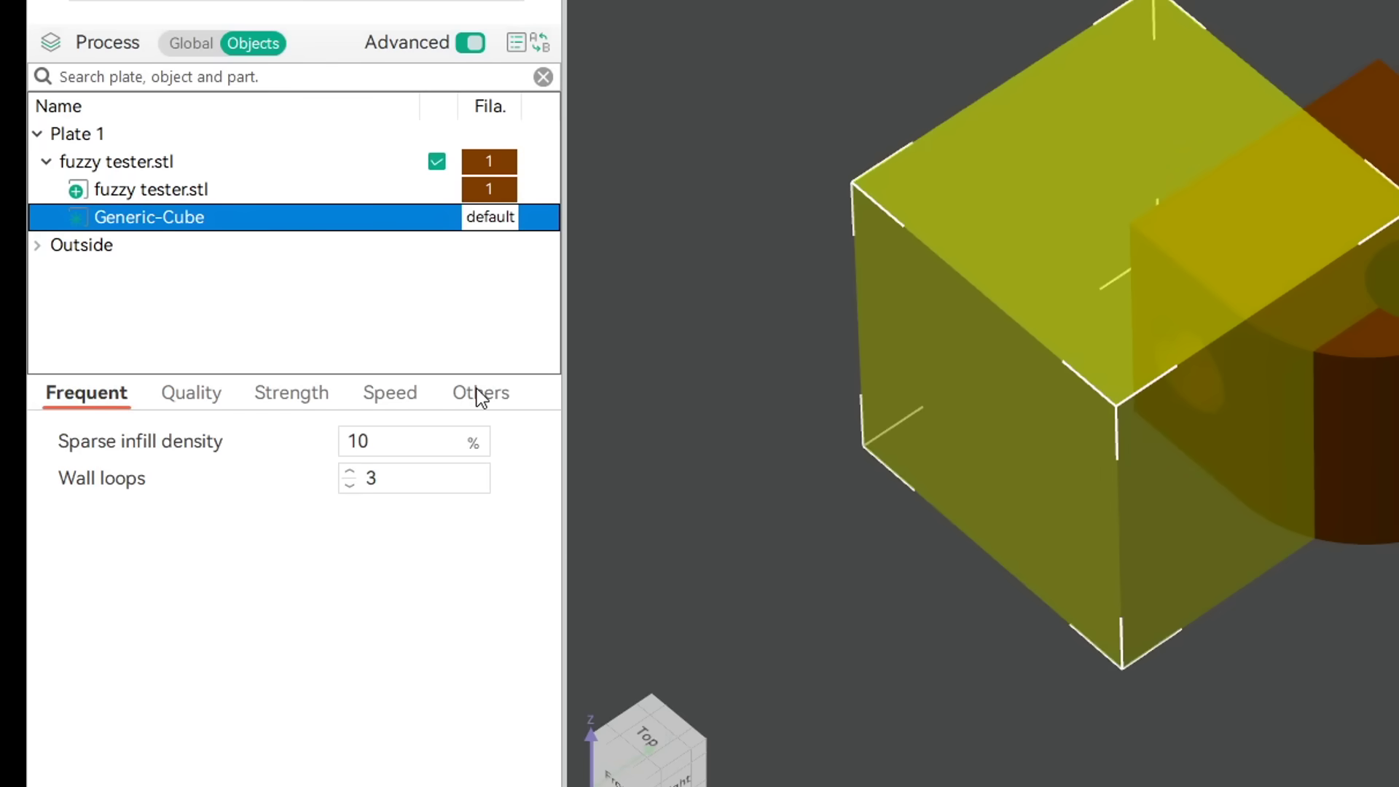
pyautogui.click(480, 396)
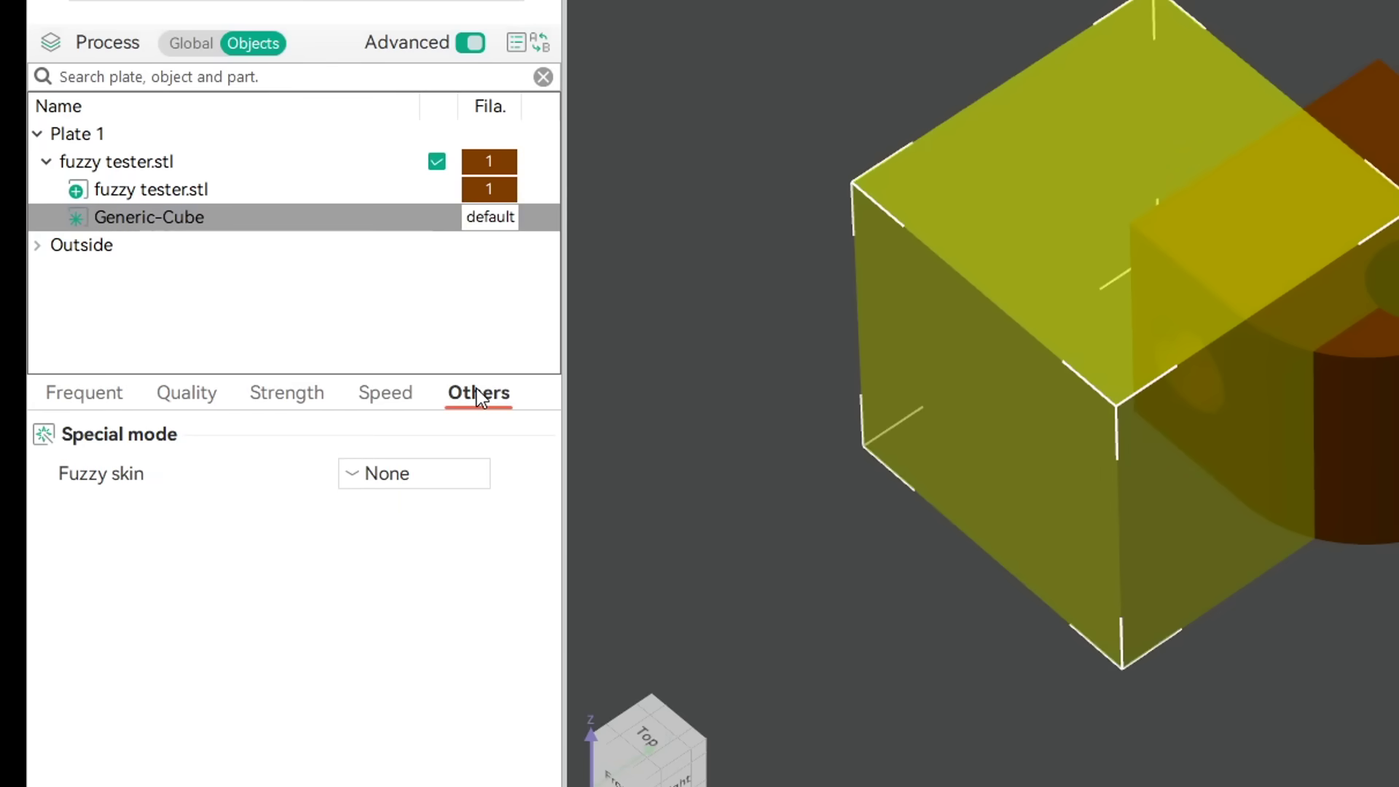
pyautogui.click(440, 480)
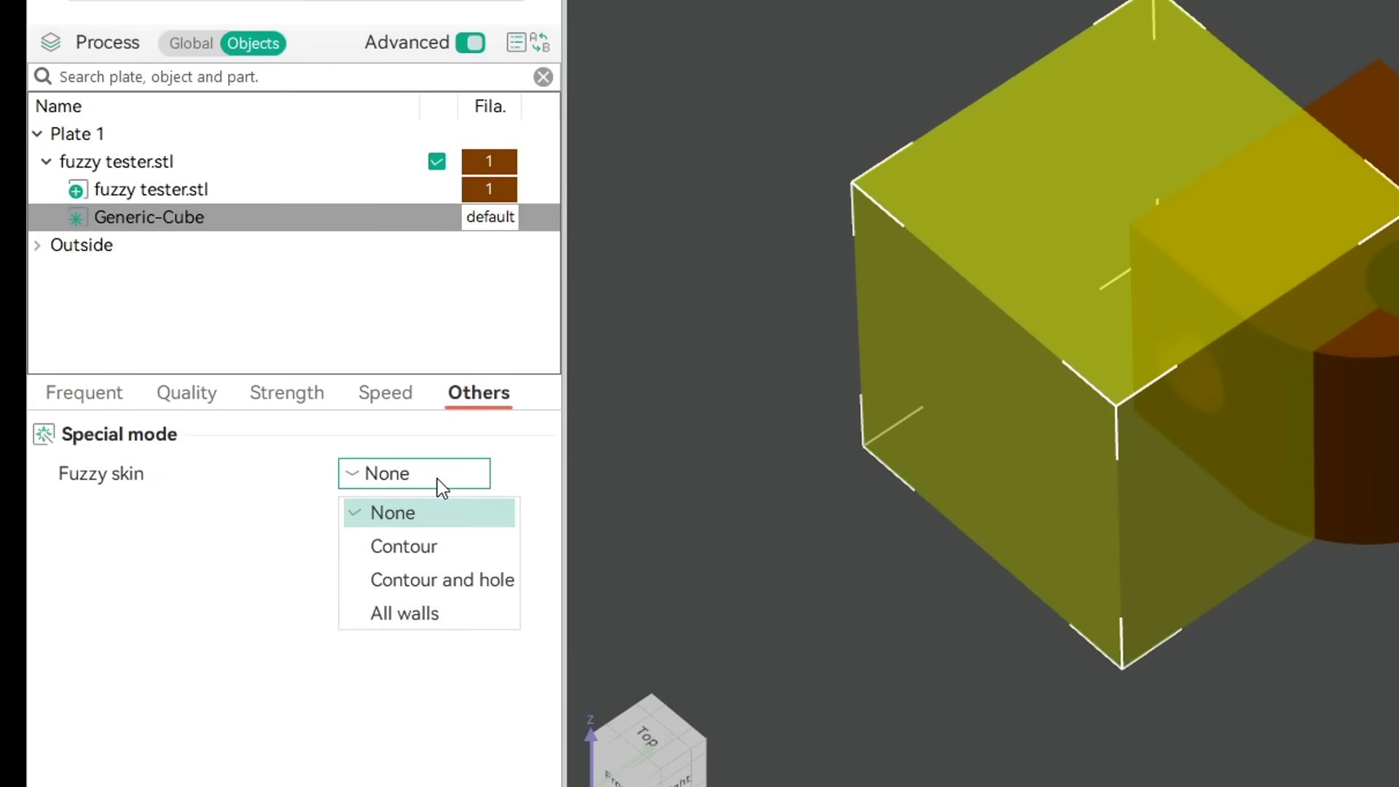
pyautogui.click(425, 548)
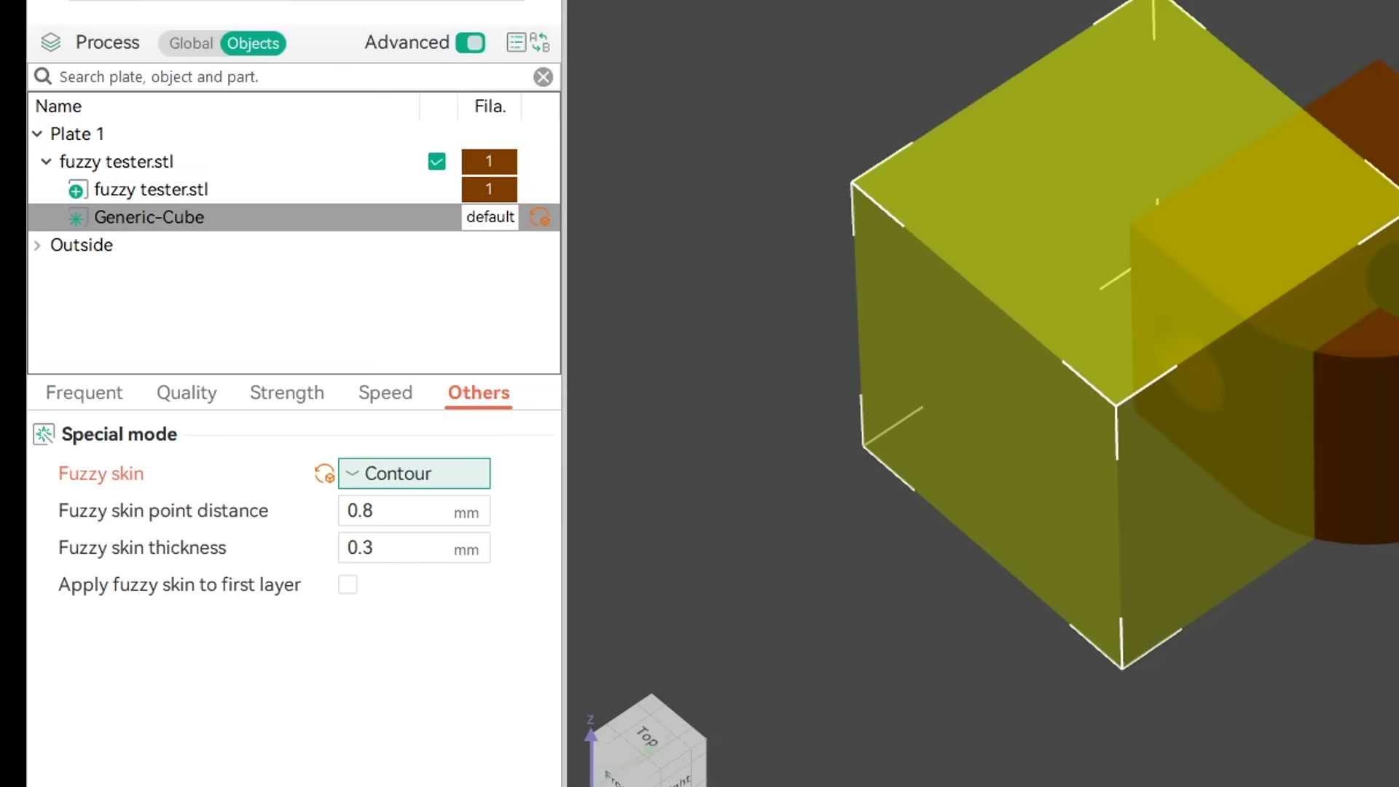
# Slice the plate and inspect the walls of the test part around the modifier region from several sides.
pyautogui.hotkey('ctrl', 'r')
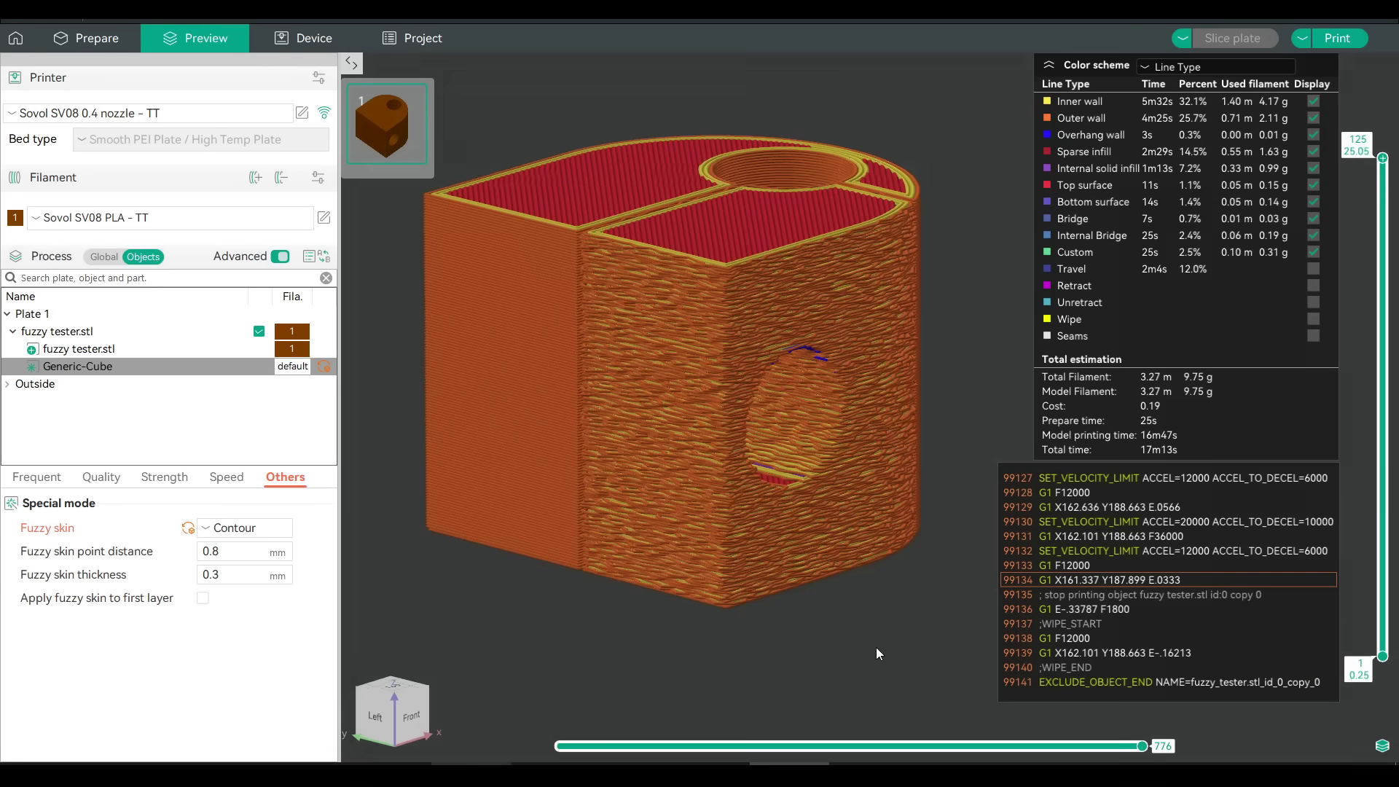
pyautogui.press('3')
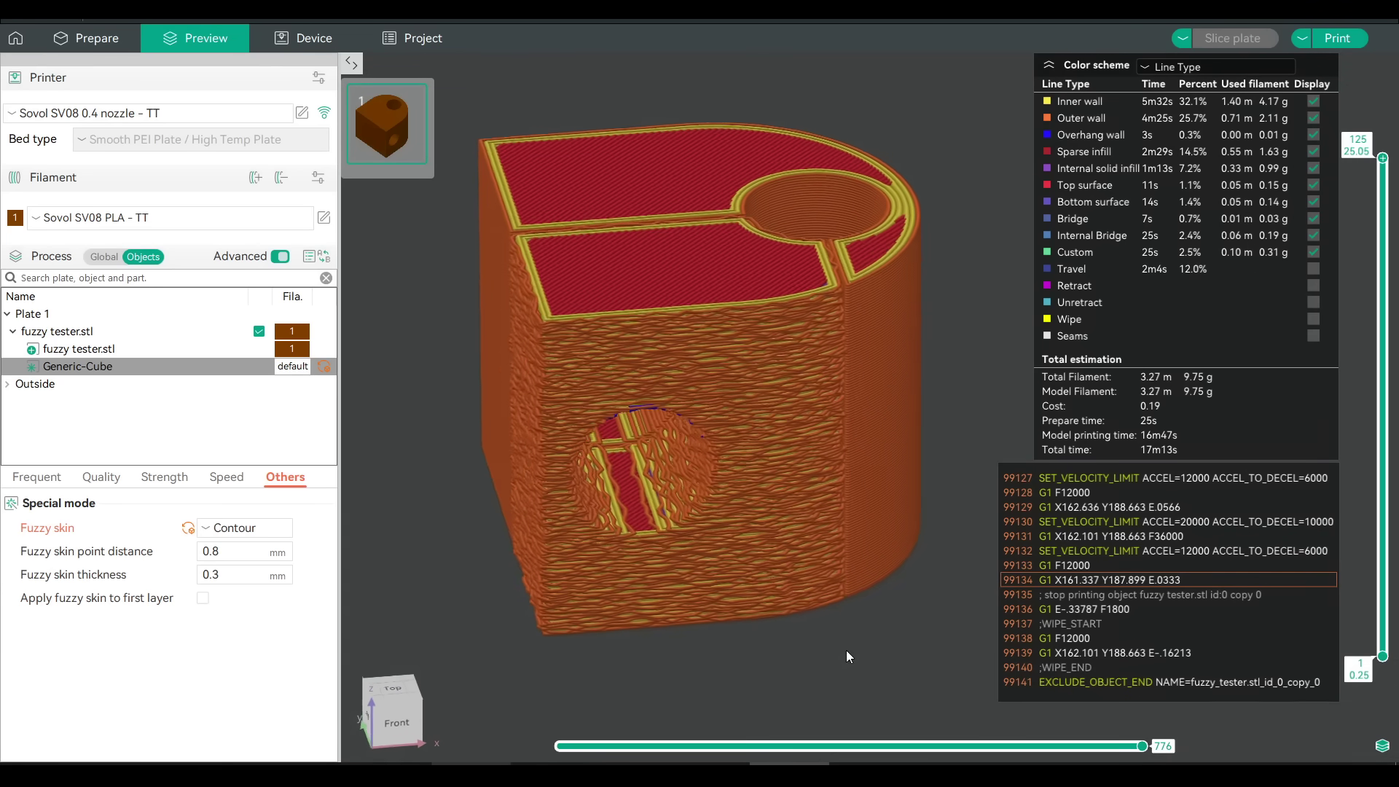
pyautogui.press('0')
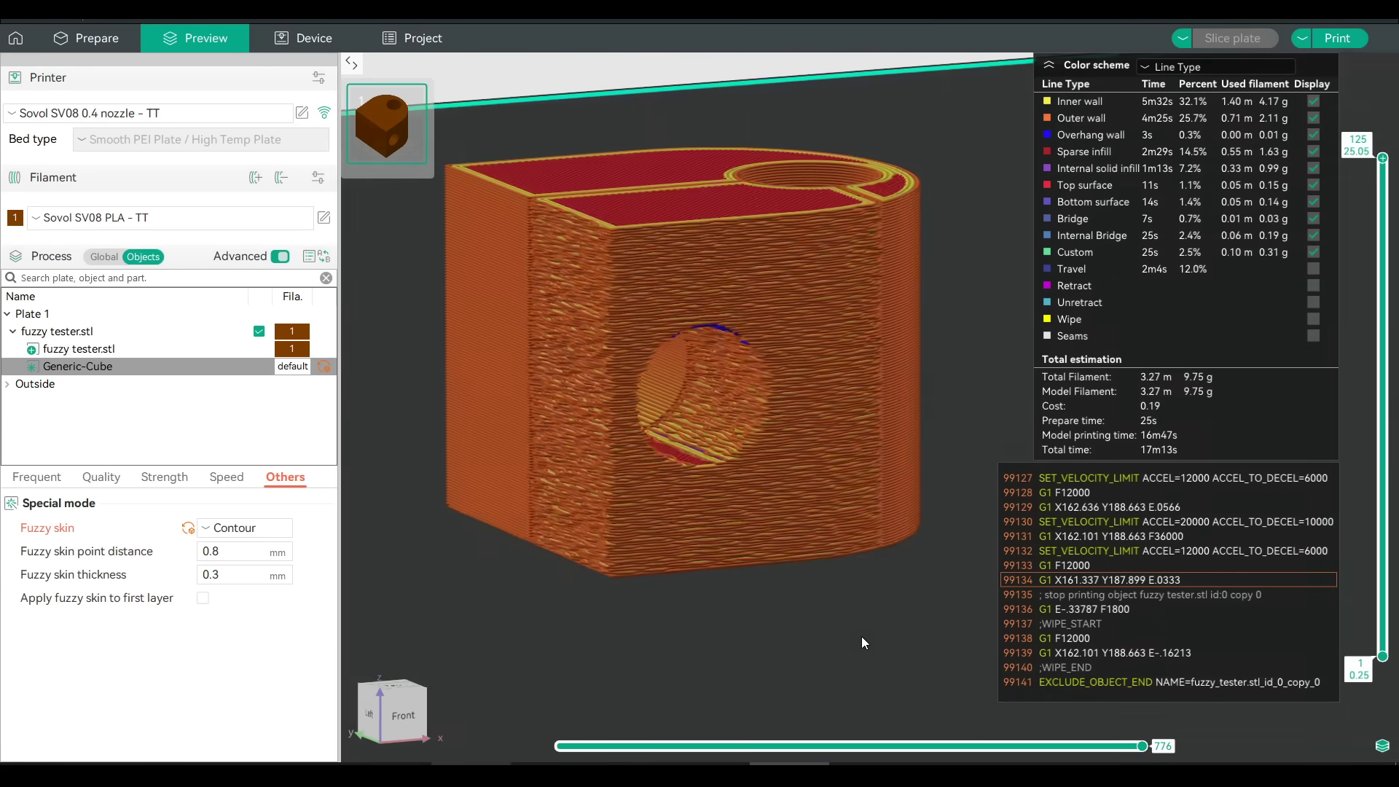
pyautogui.moveTo(868, 655); pyautogui.dragTo(873, 689)
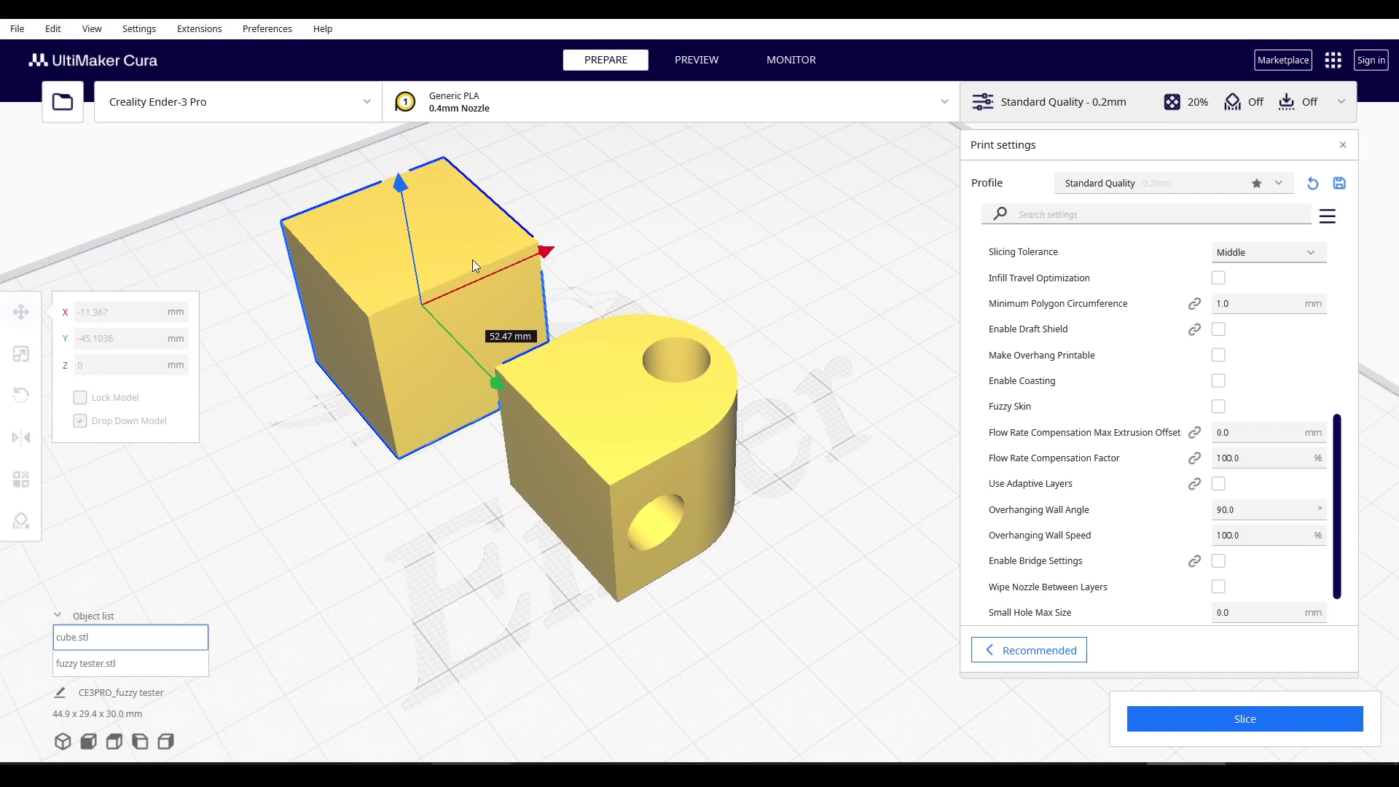
# Switch to Cura, move the cube so it overlaps the test part, and set its mesh type to modify settings for overlaps.
pyautogui.moveTo(473, 260); pyautogui.dragTo(545, 356)
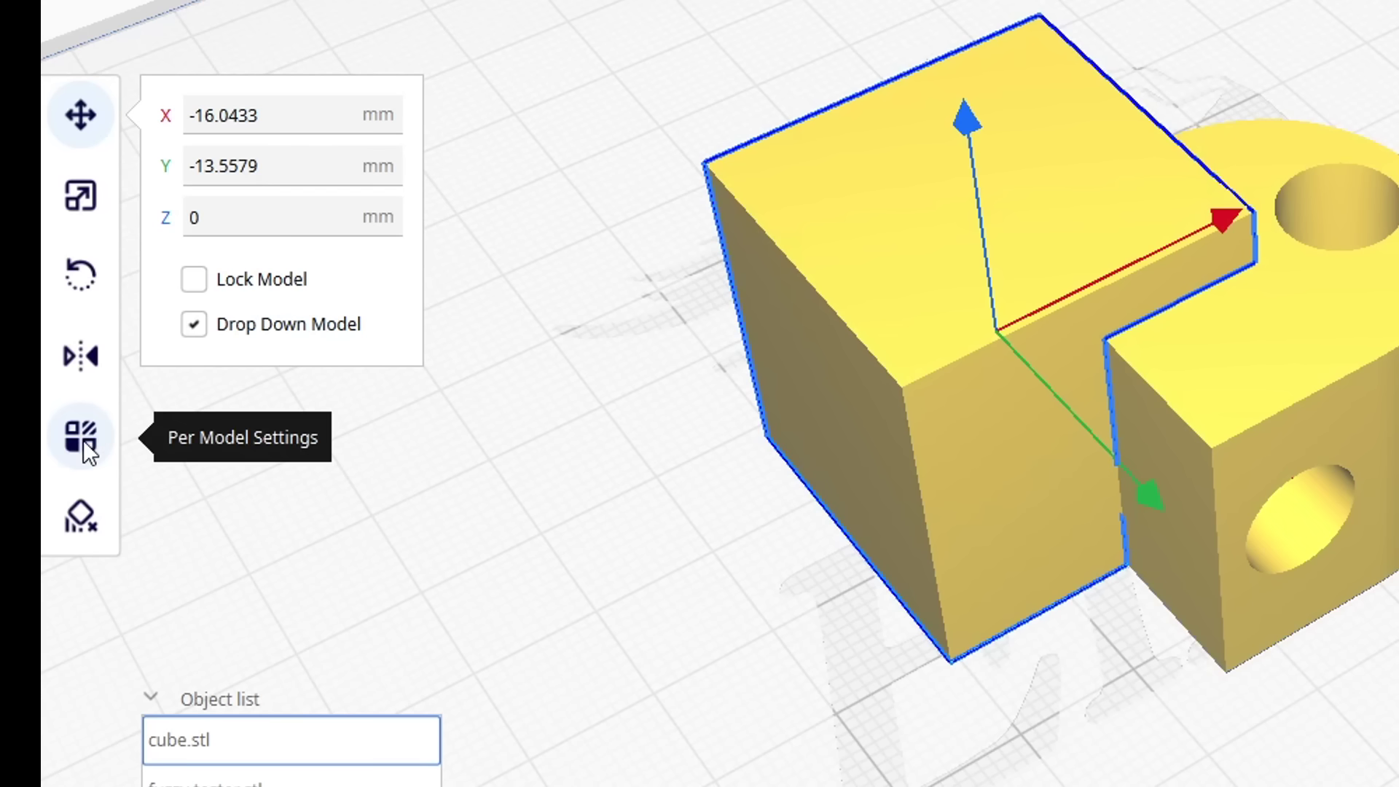
pyautogui.click(83, 440)
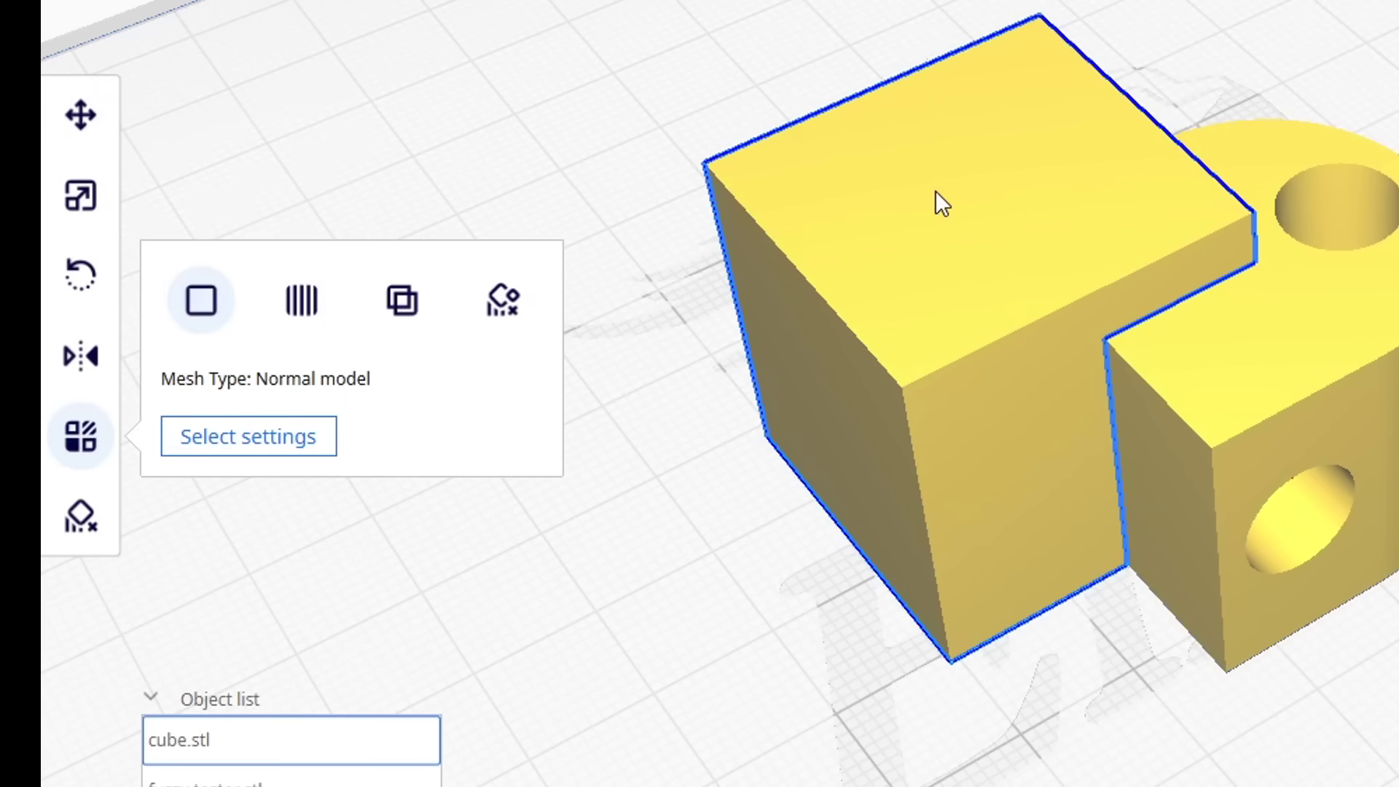
pyautogui.click(423, 301)
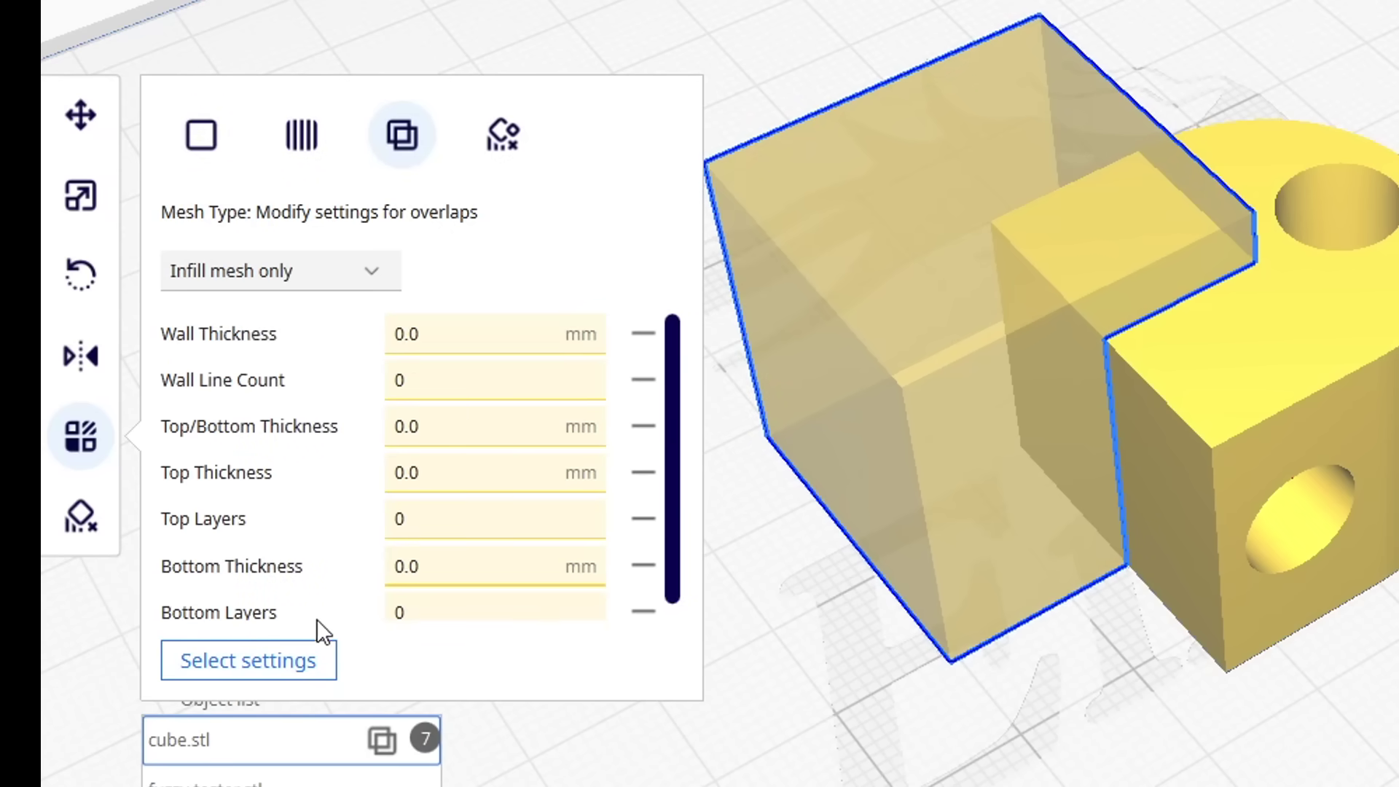
# Add Fuzzy Skin, Outside Only, Thickness, Density and Point Distance to the cube's per-model settings.
pyautogui.click(274, 664)
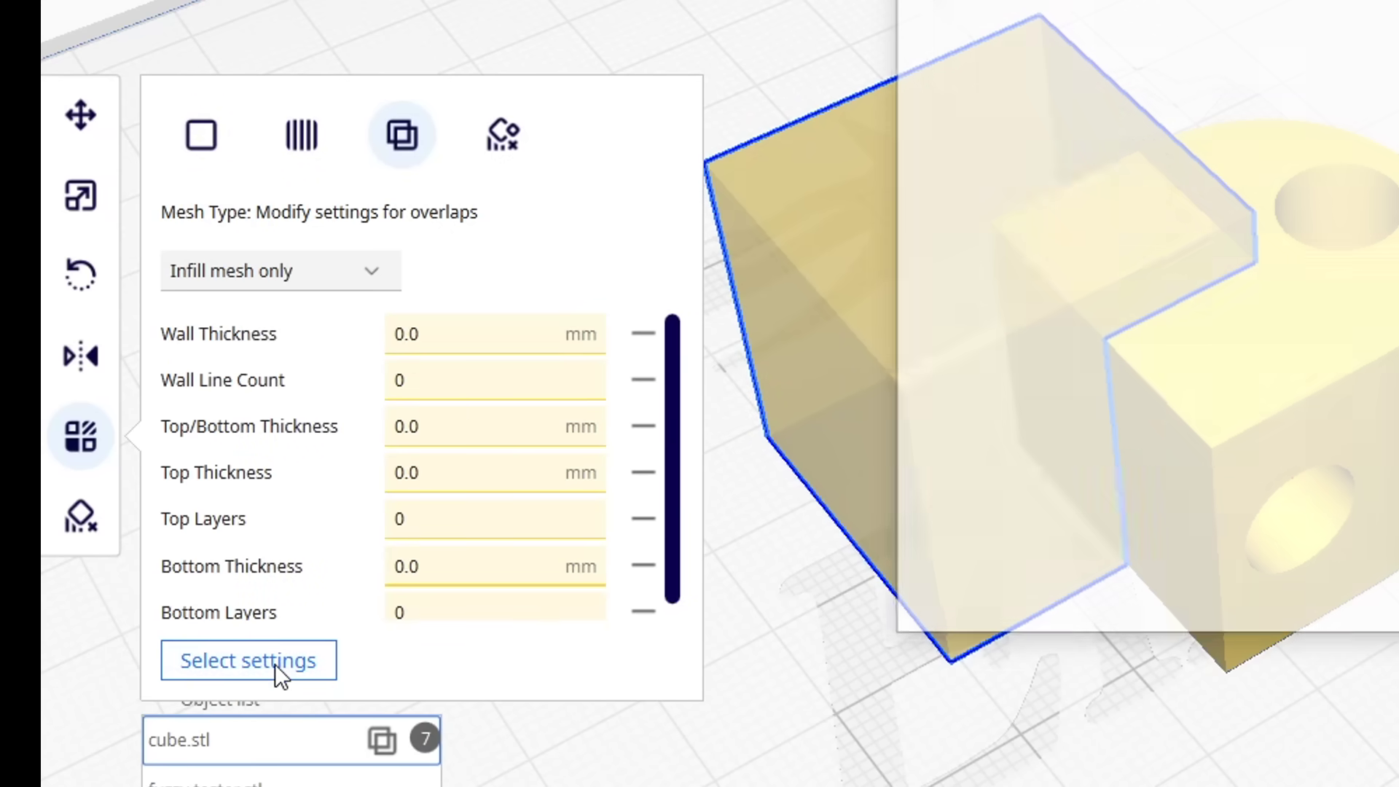
pyautogui.write('fuzzy')
pyautogui.click(281, 155)
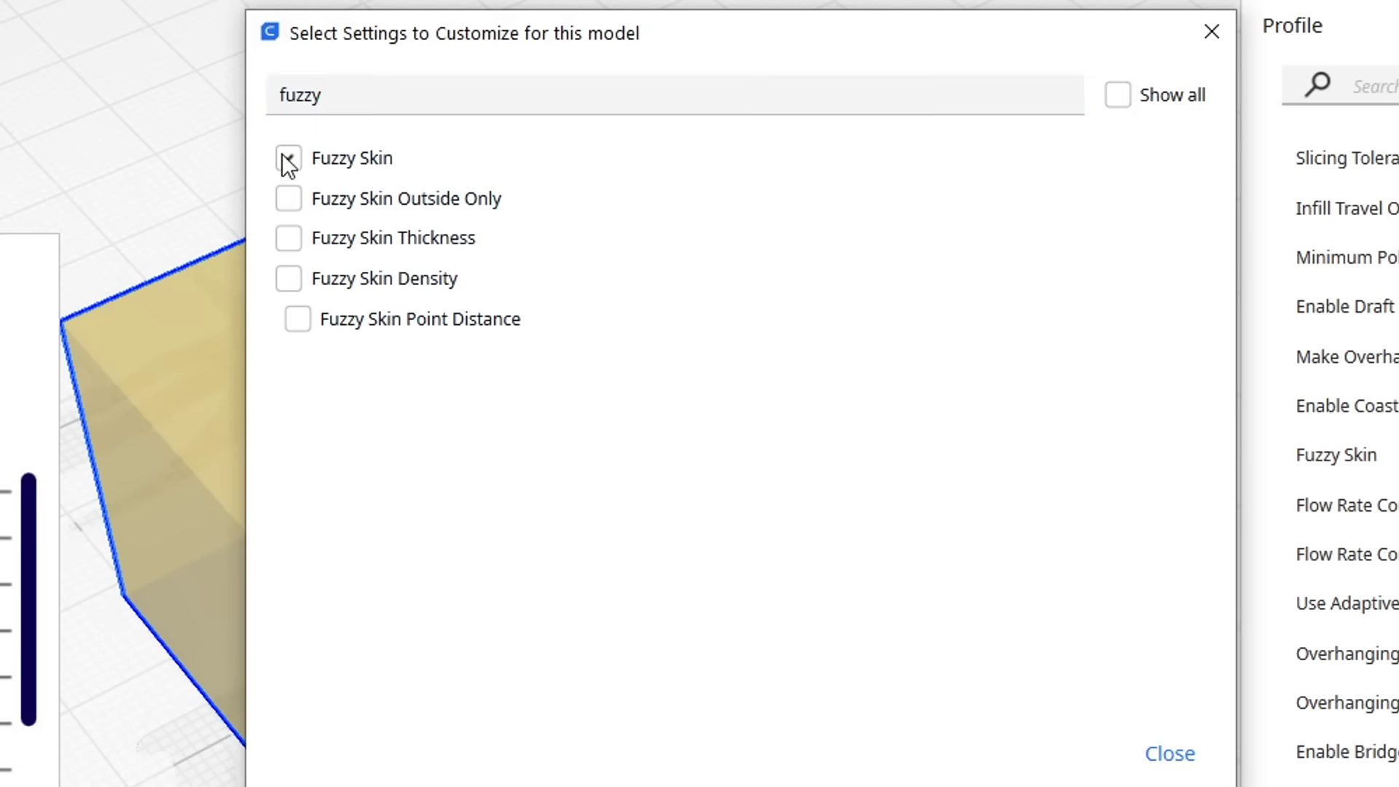
pyautogui.click(290, 201)
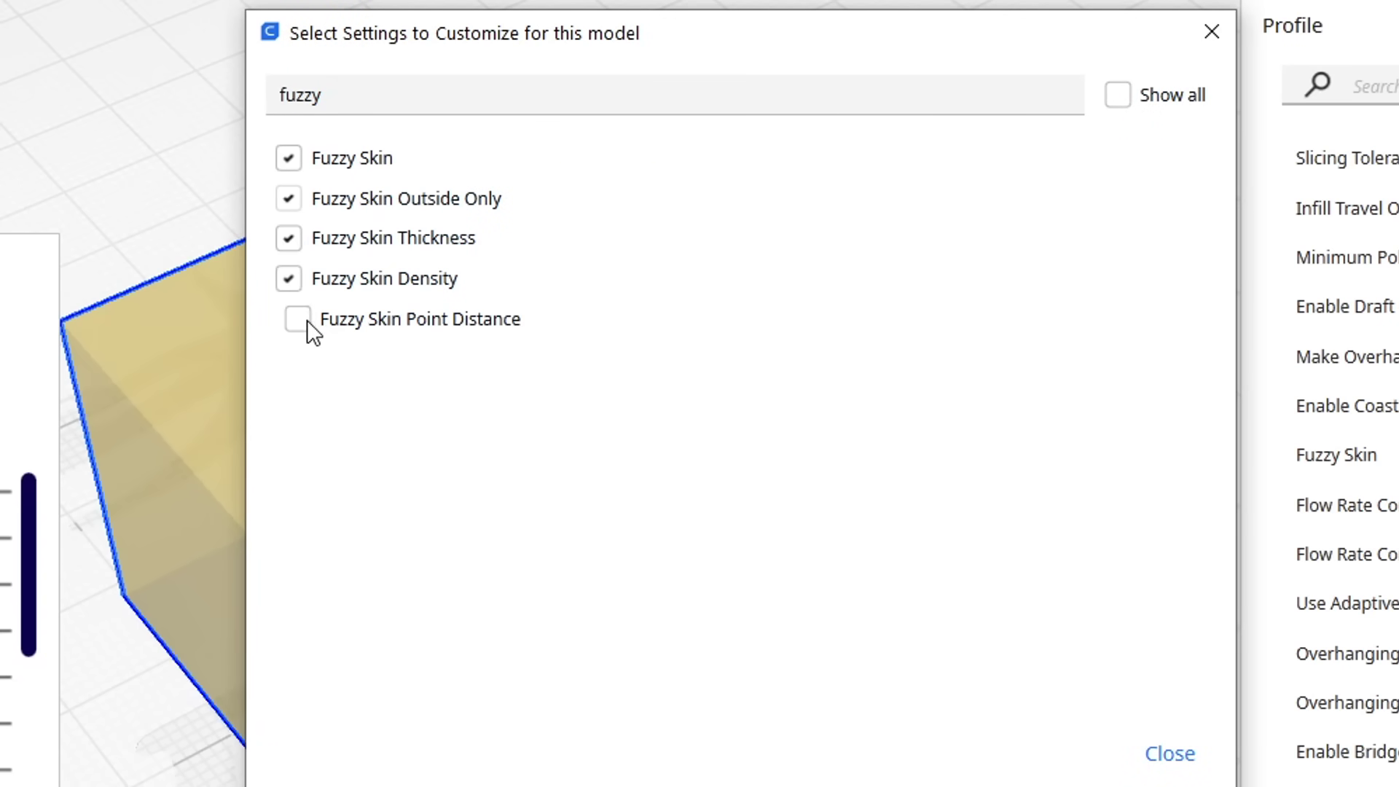
pyautogui.click(1163, 758)
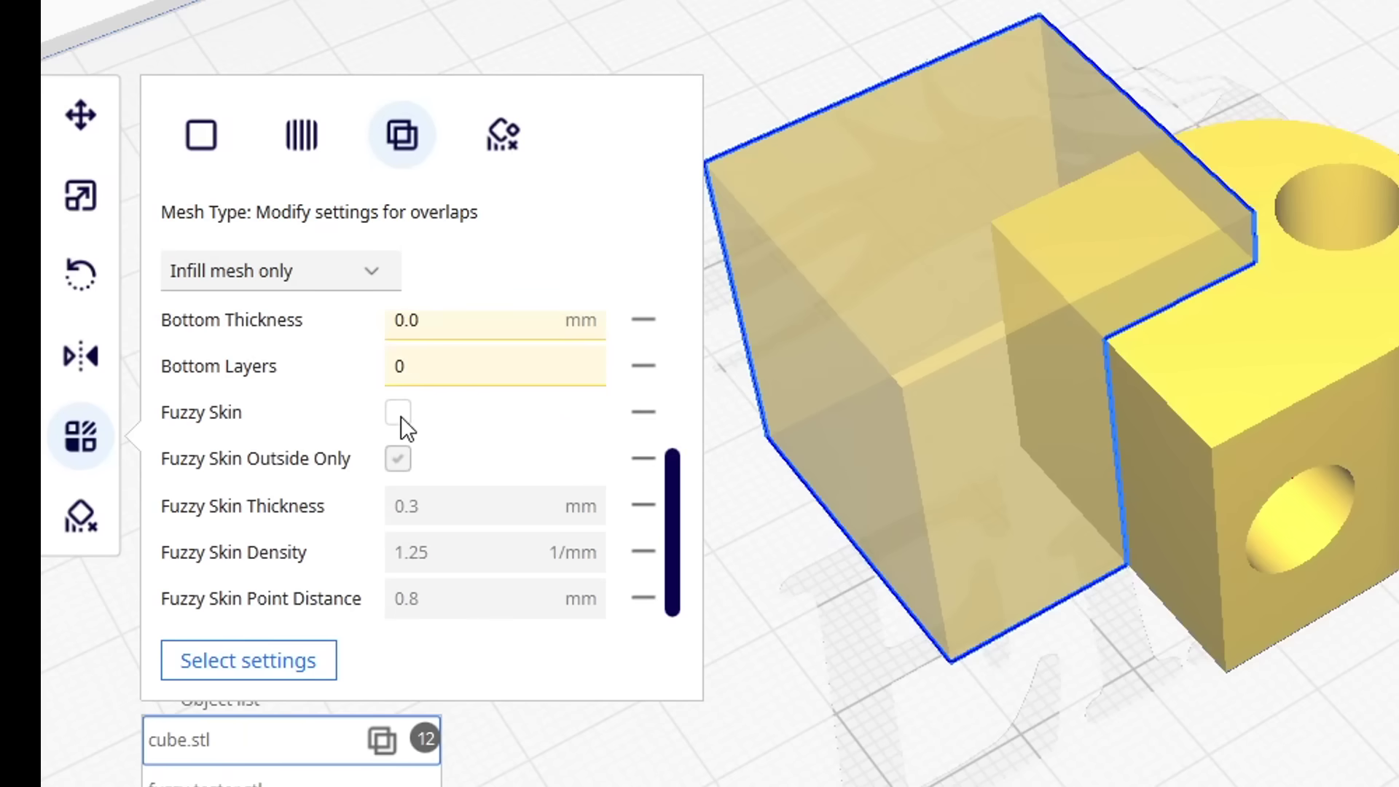
# Enable fuzzy skin on the cube as a cutting mesh, and inspect the sliced test part.
pyautogui.click(399, 414)
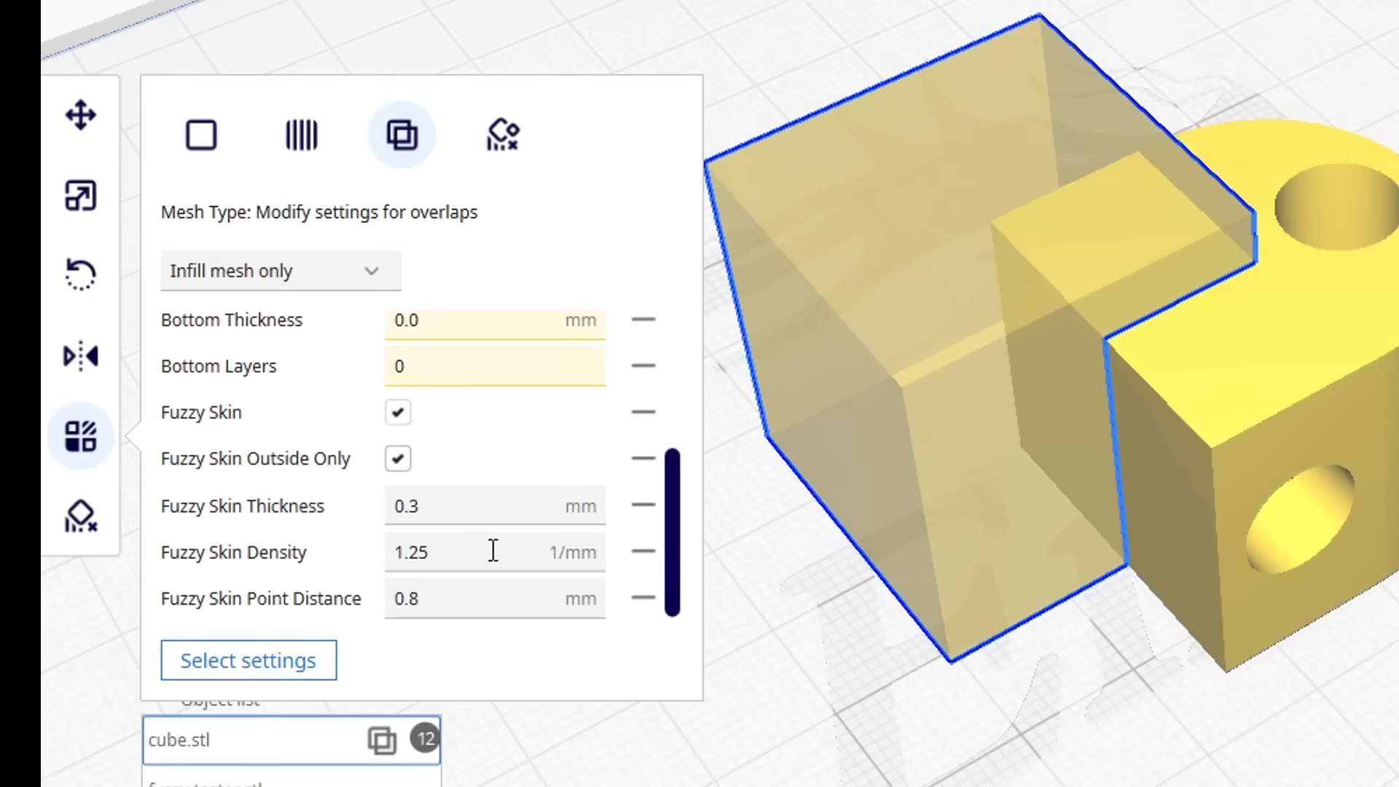
pyautogui.click(382, 269)
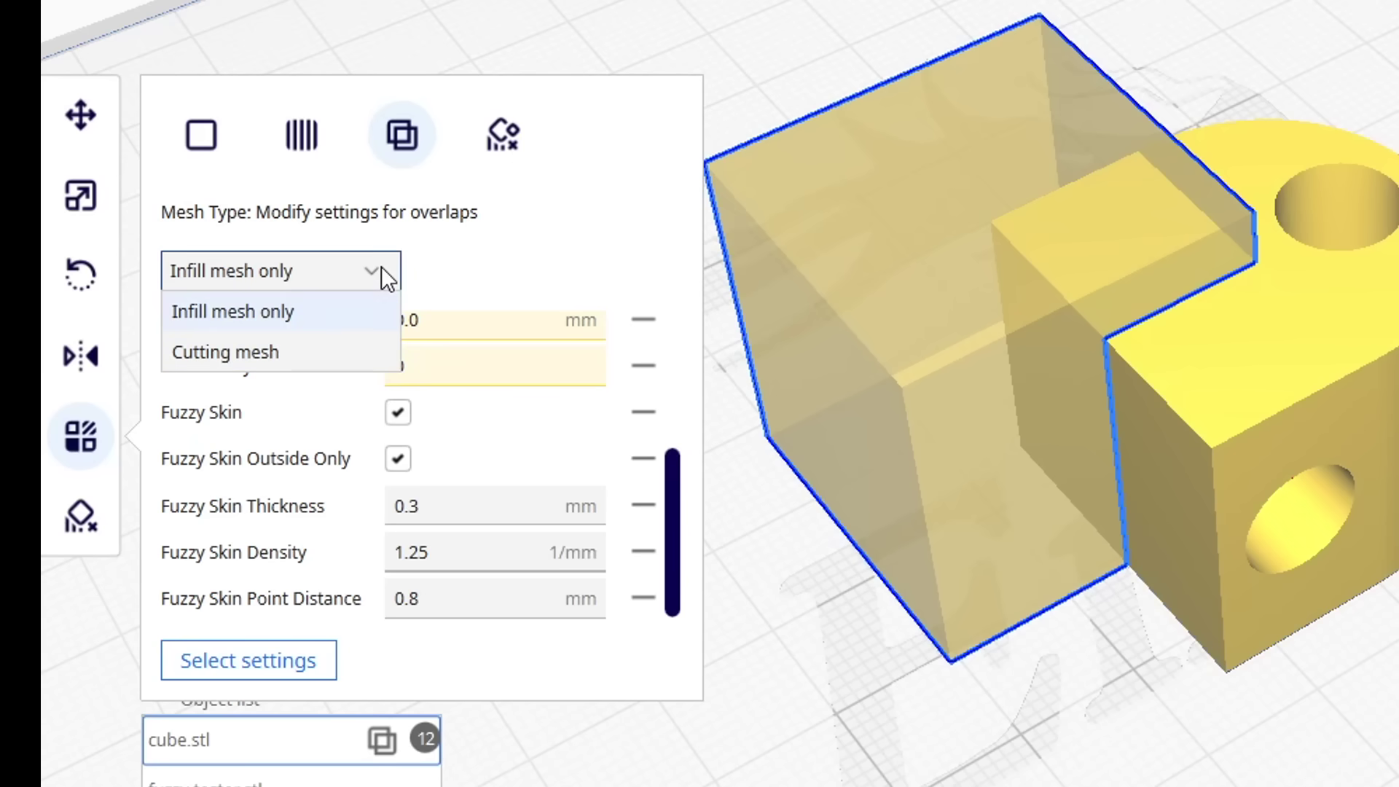
pyautogui.click(300, 352)
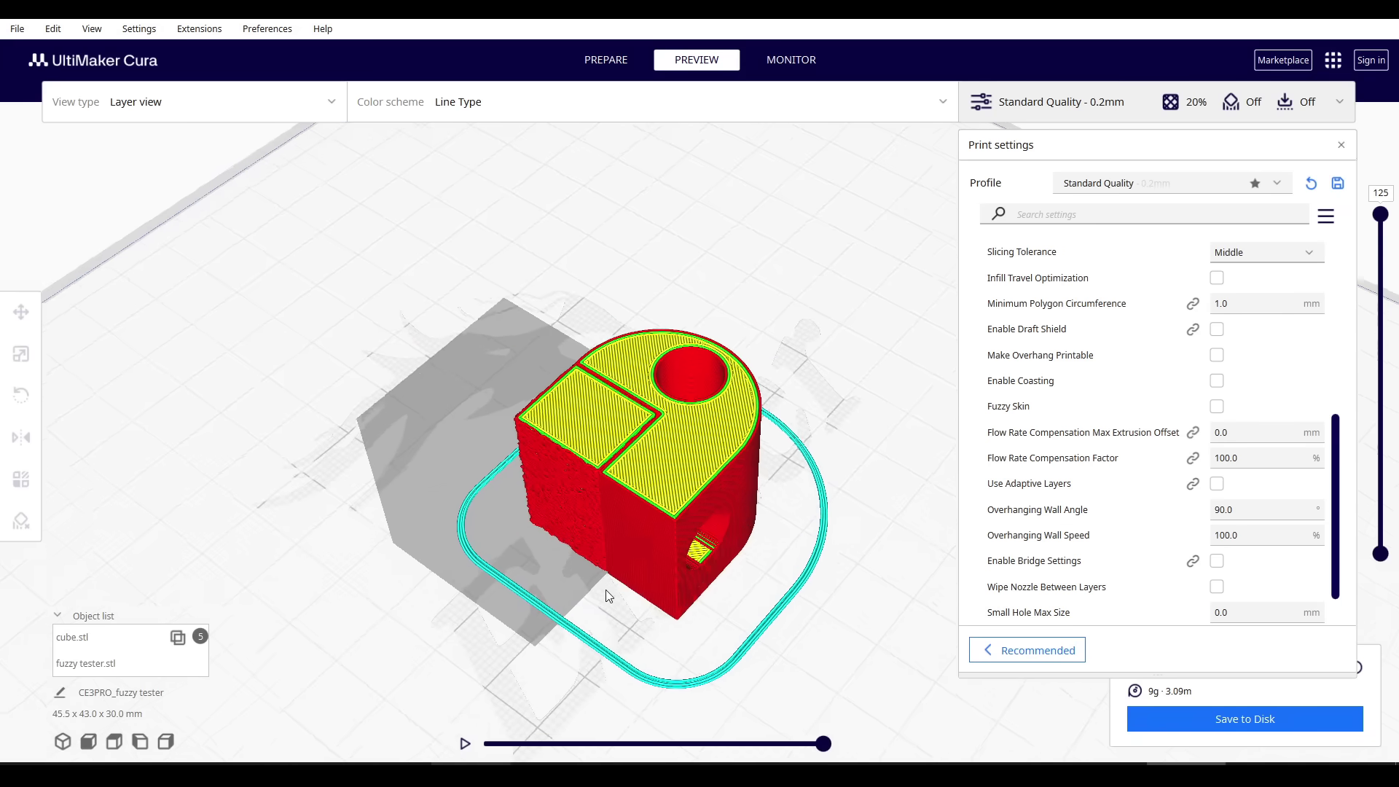
pyautogui.moveTo(654, 593); pyautogui.dragTo(570, 557, button='right')
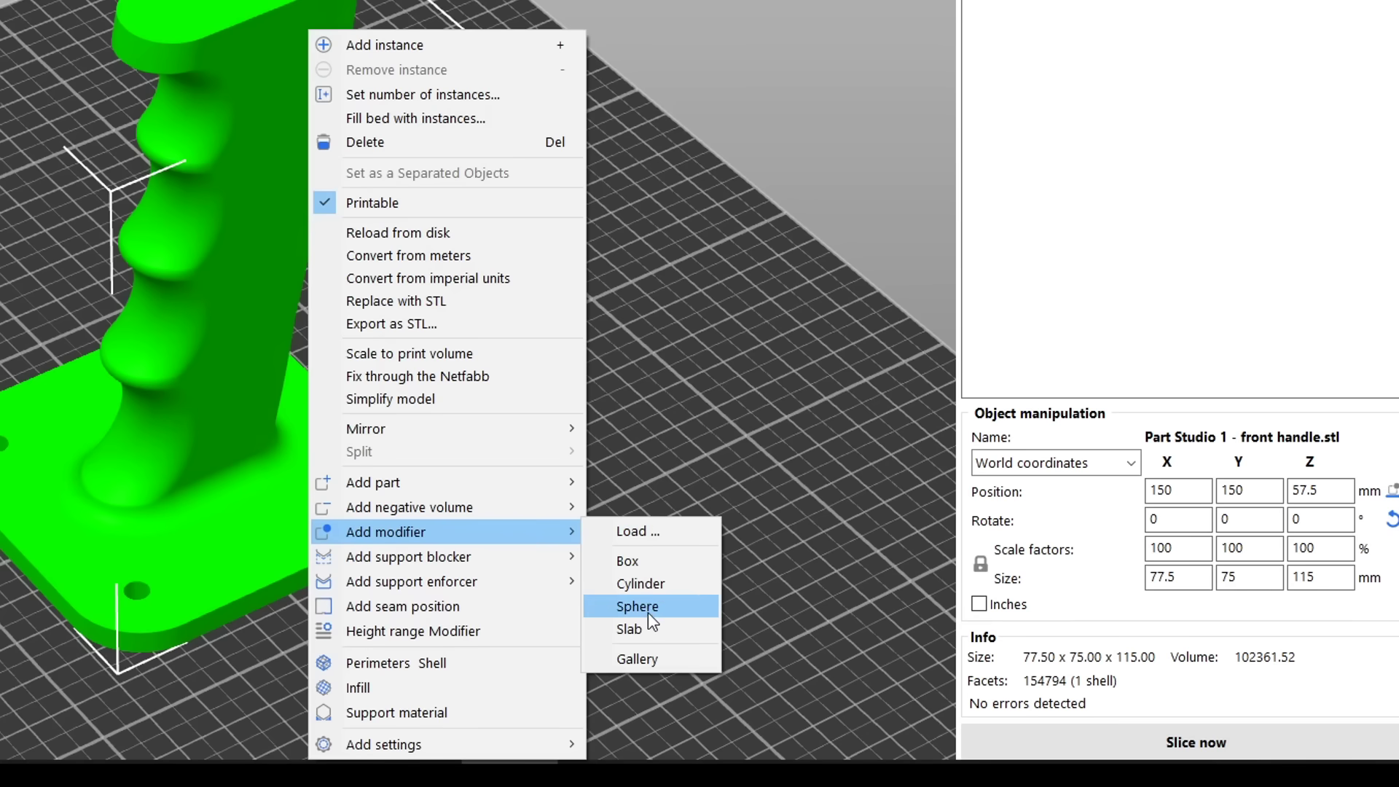
# Switch to SuperSlicer and add a slab modifier to the front handle, tilted along the grip and scaled to about 170% in Z.
pyautogui.click(650, 628)
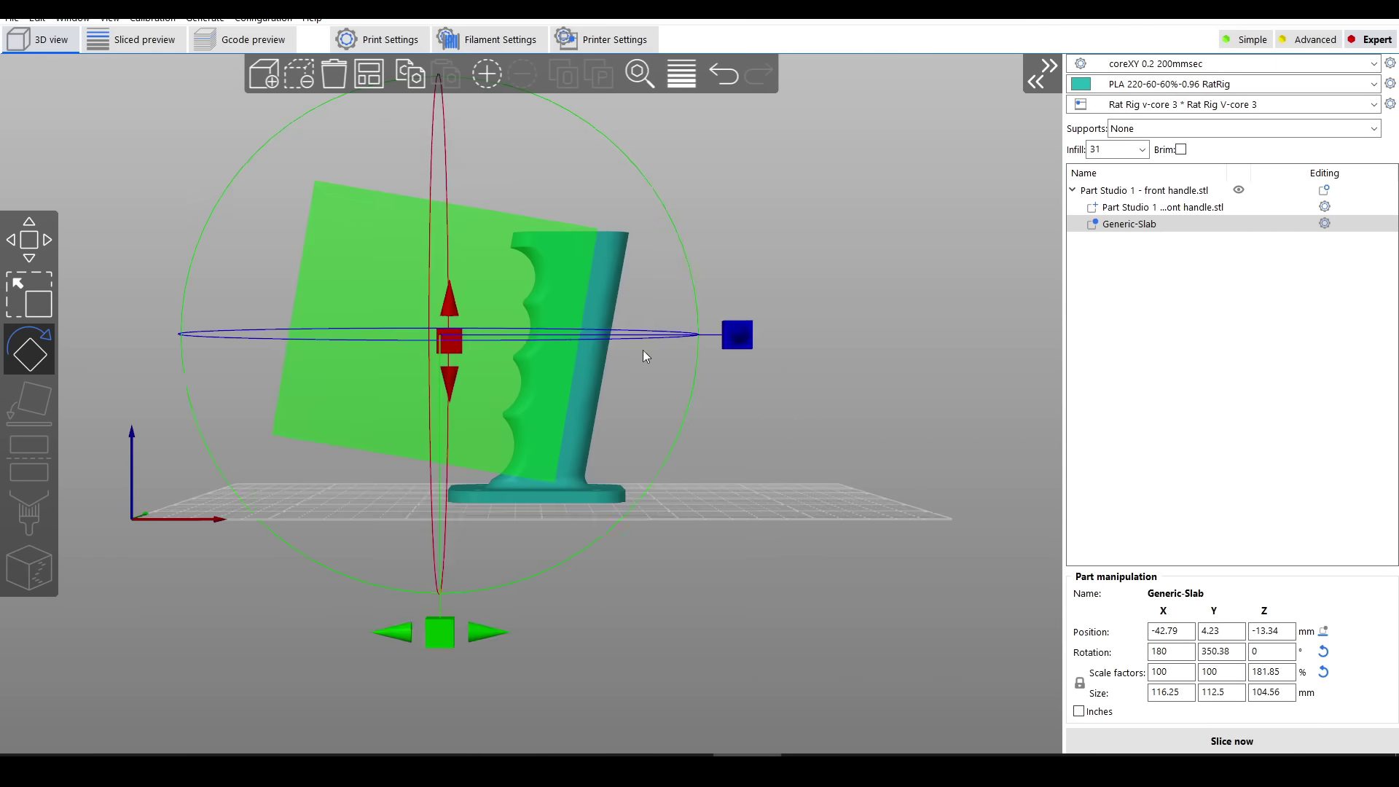
pyautogui.press('w')
pyautogui.moveTo(444, 180); pyautogui.dragTo(454, 223)
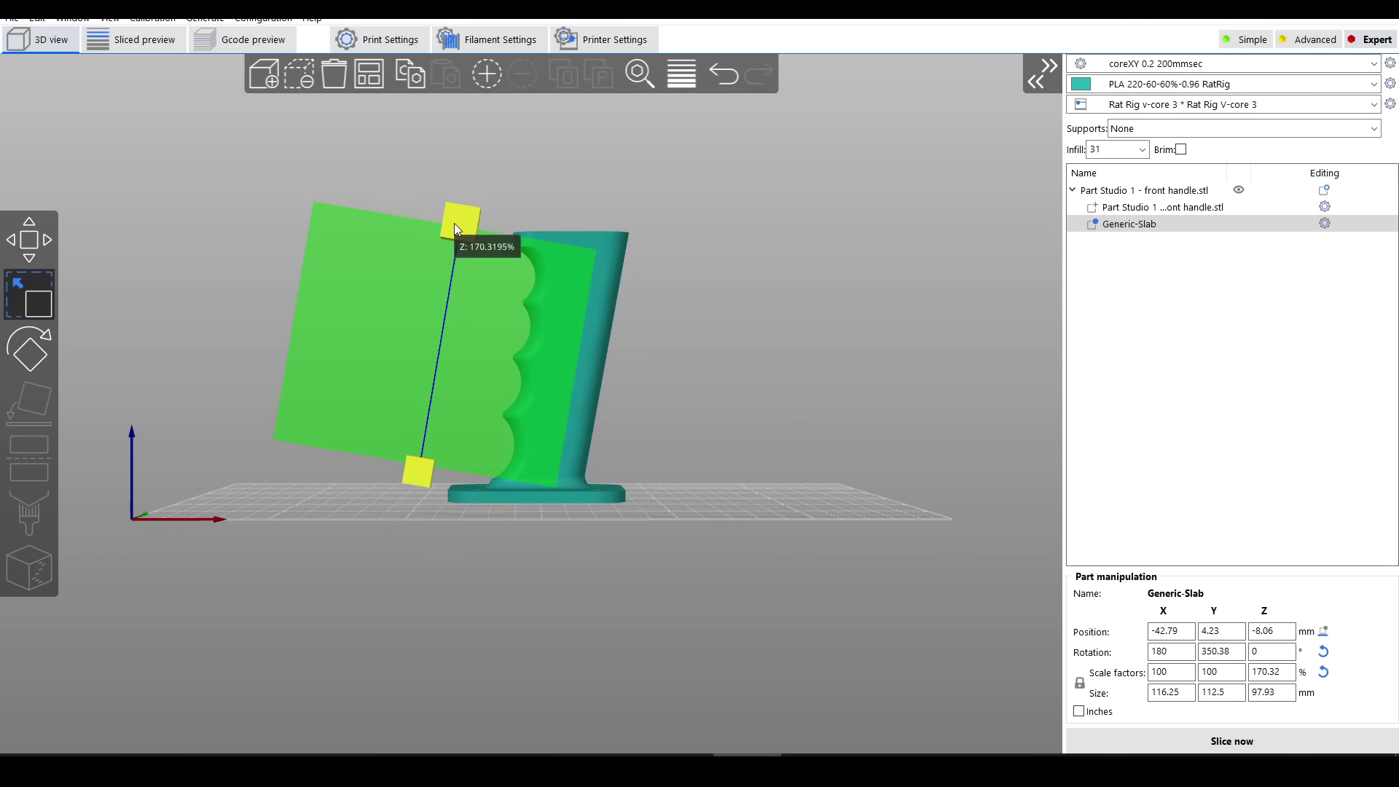
pyautogui.moveTo(656, 343); pyautogui.dragTo(745, 429)
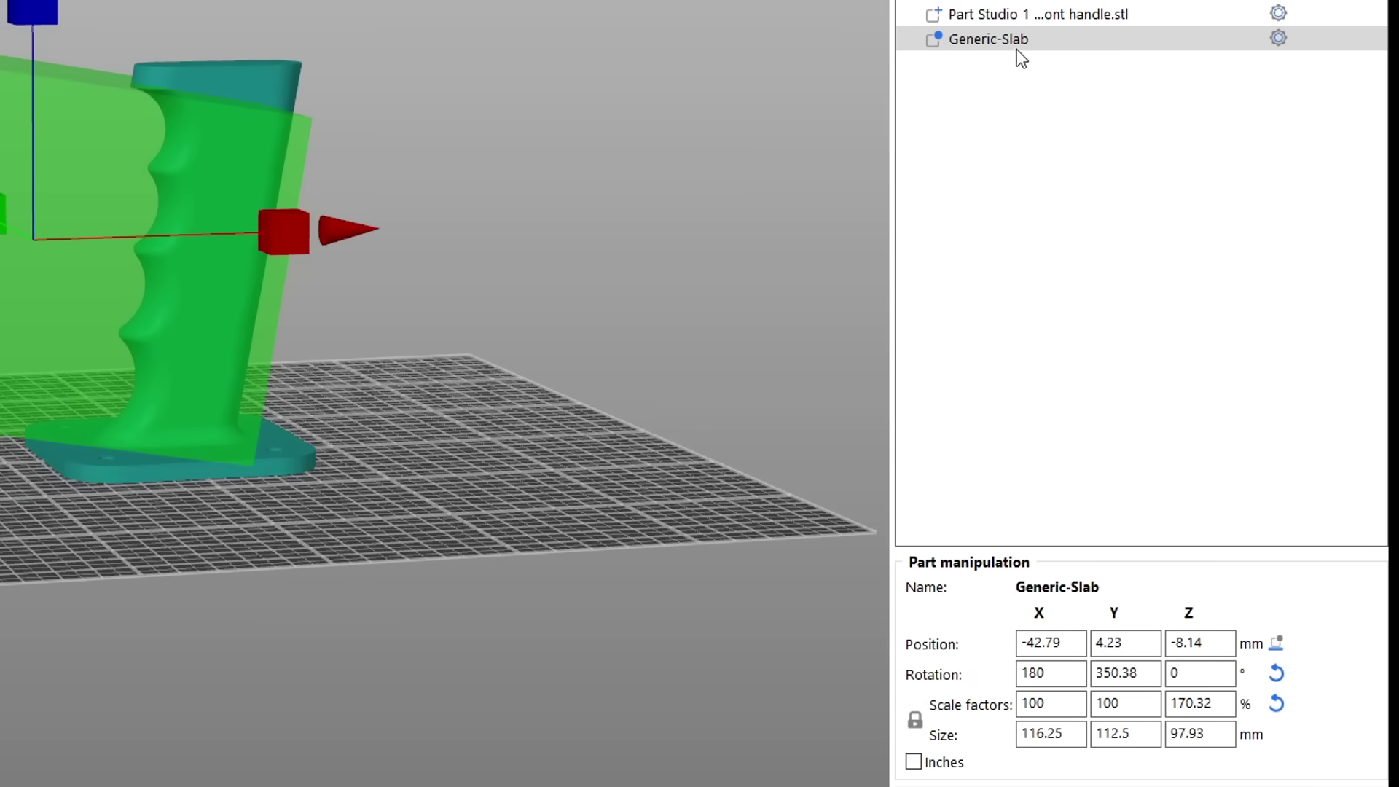
# Add the Fuzzy Skin, point distance and thickness settings to the slab modifier.
pyautogui.rightClick(1147, 227)
pyautogui.moveTo(1209, 491)
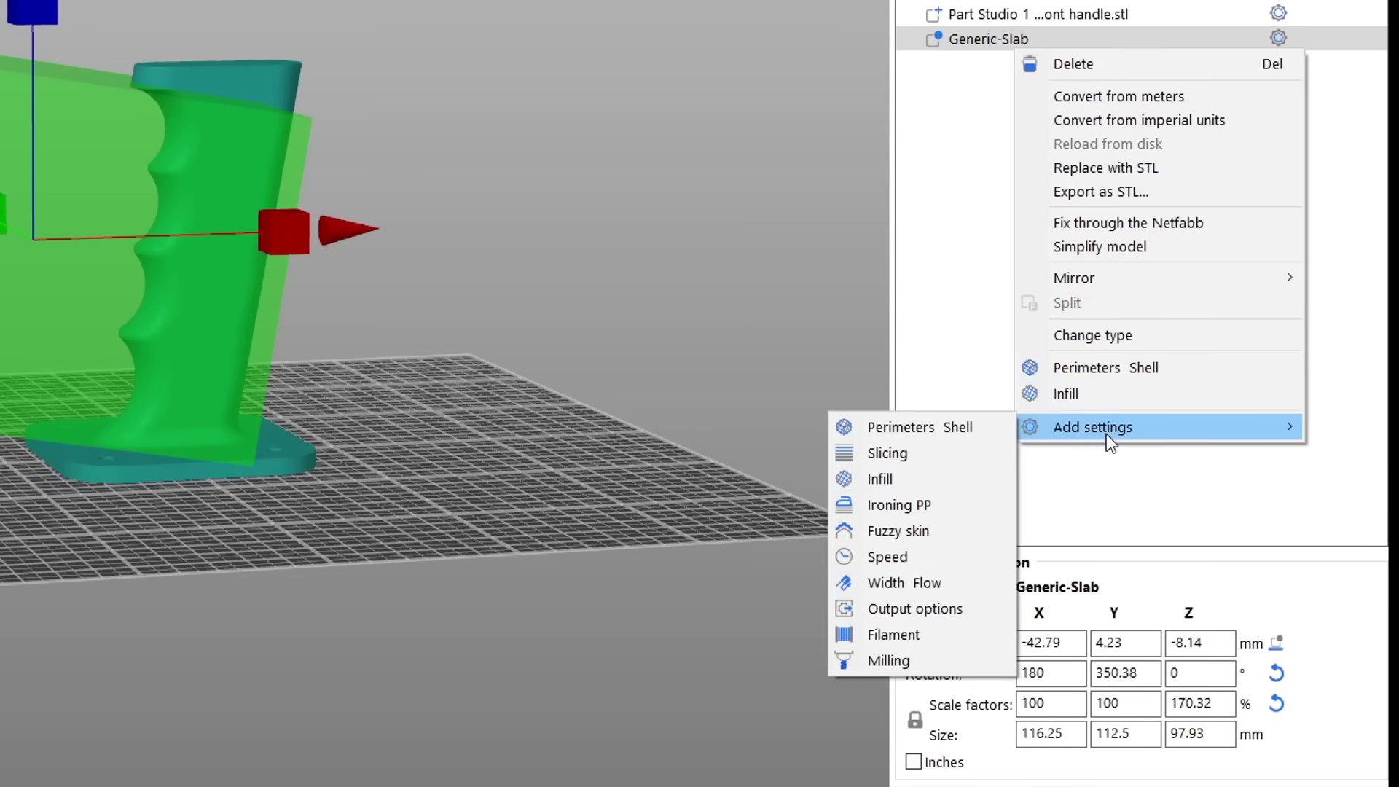
pyautogui.click(943, 529)
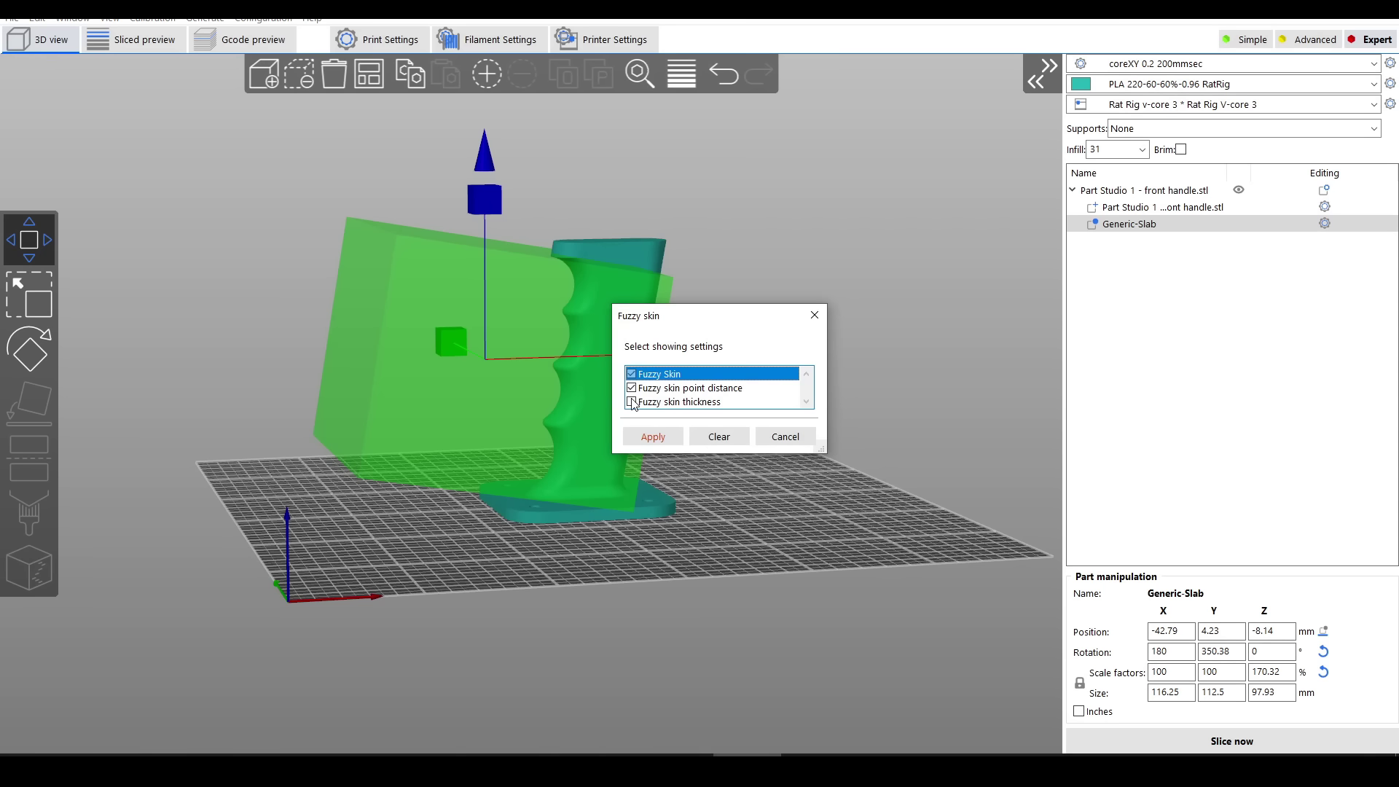
pyautogui.click(656, 437)
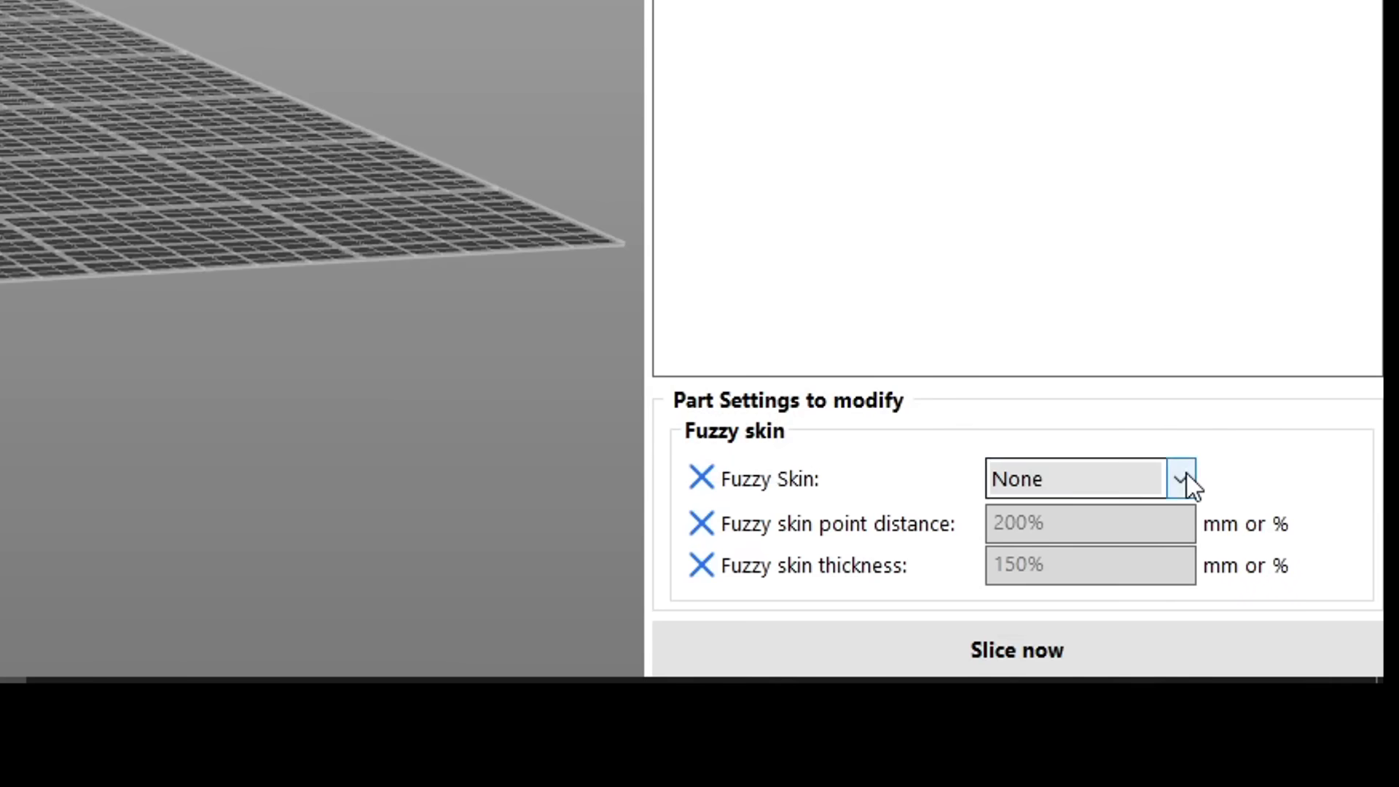
# Set the slab's fuzzy skin to External walls with 120% point distance and 120% thickness, and inspect the sliced handle.
pyautogui.click(1180, 479)
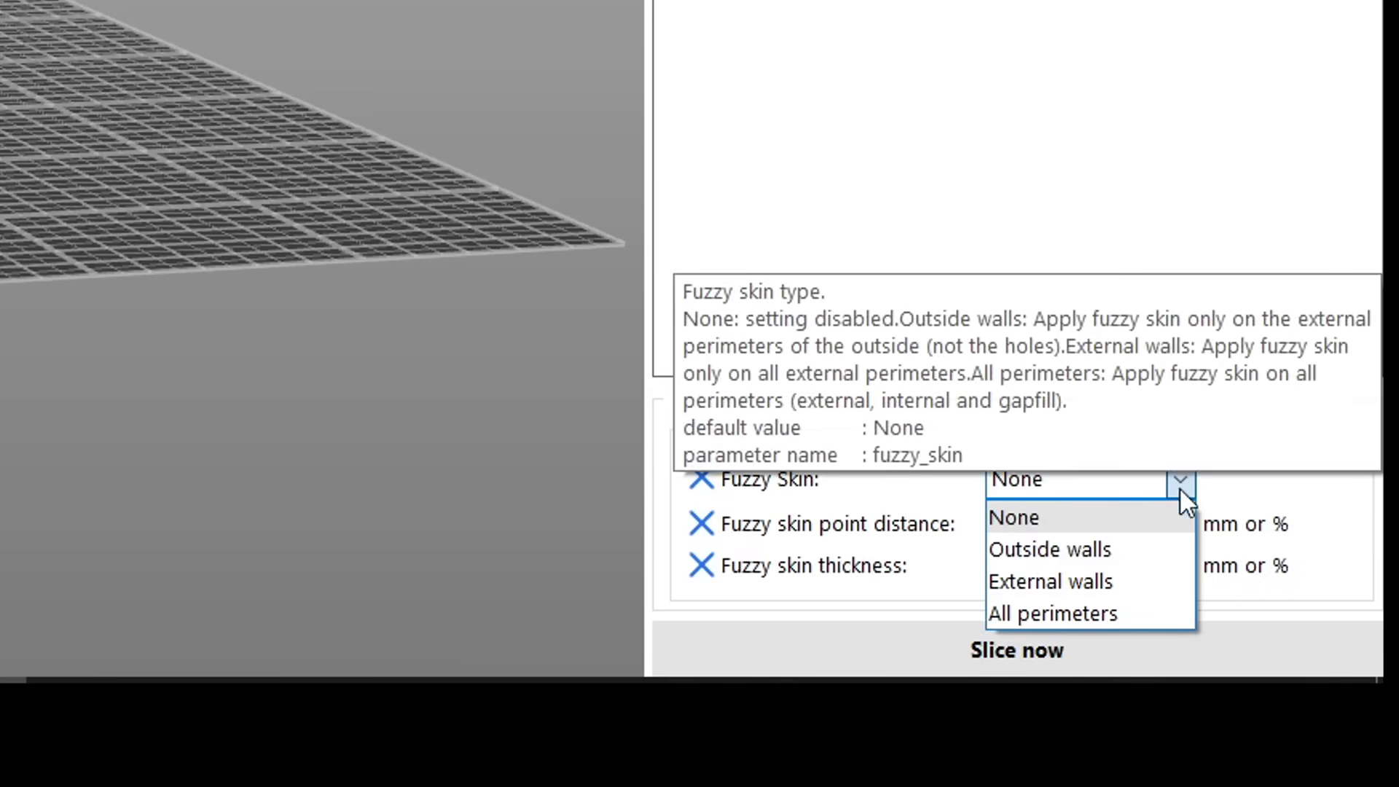
pyautogui.click(1130, 580)
pyautogui.click(1031, 529)
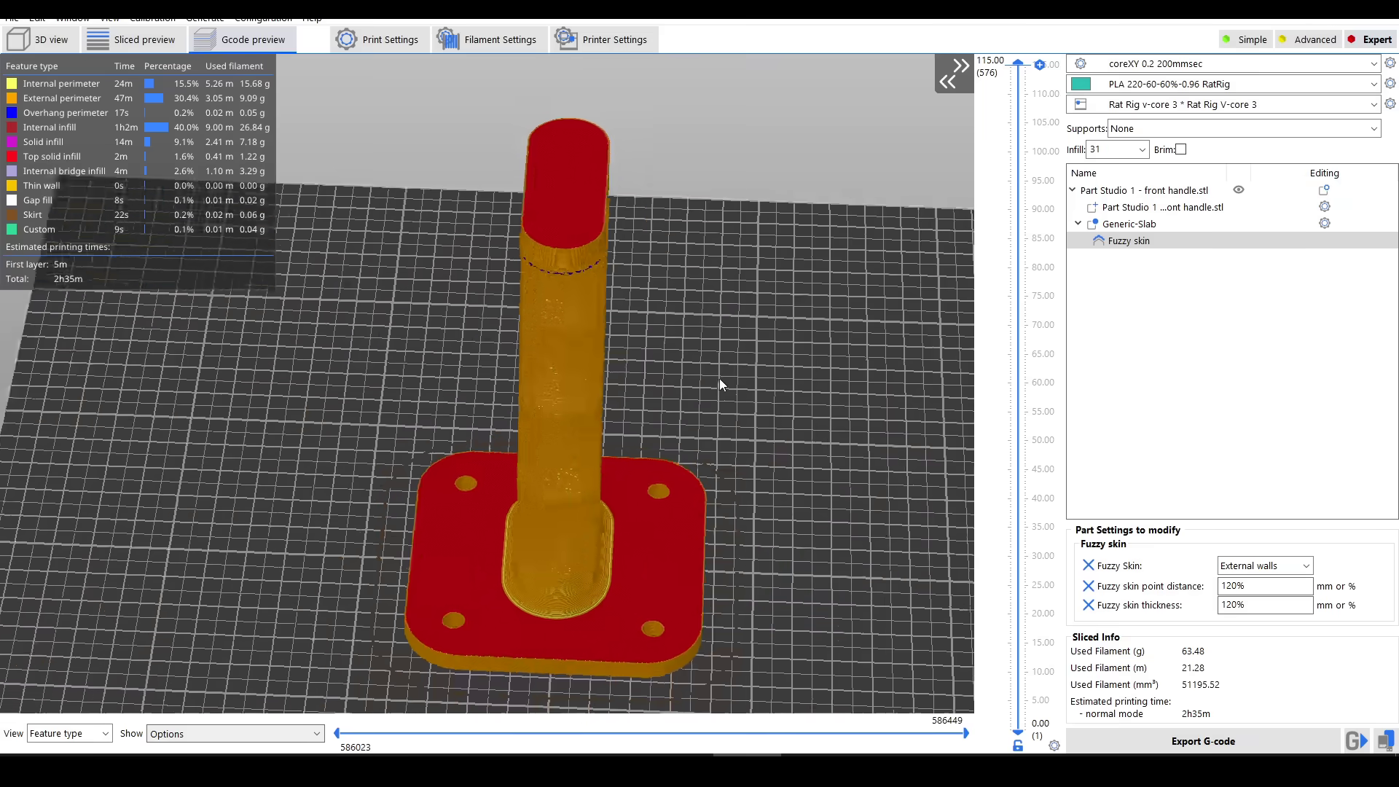
pyautogui.moveTo(720, 378); pyautogui.dragTo(579, 326)
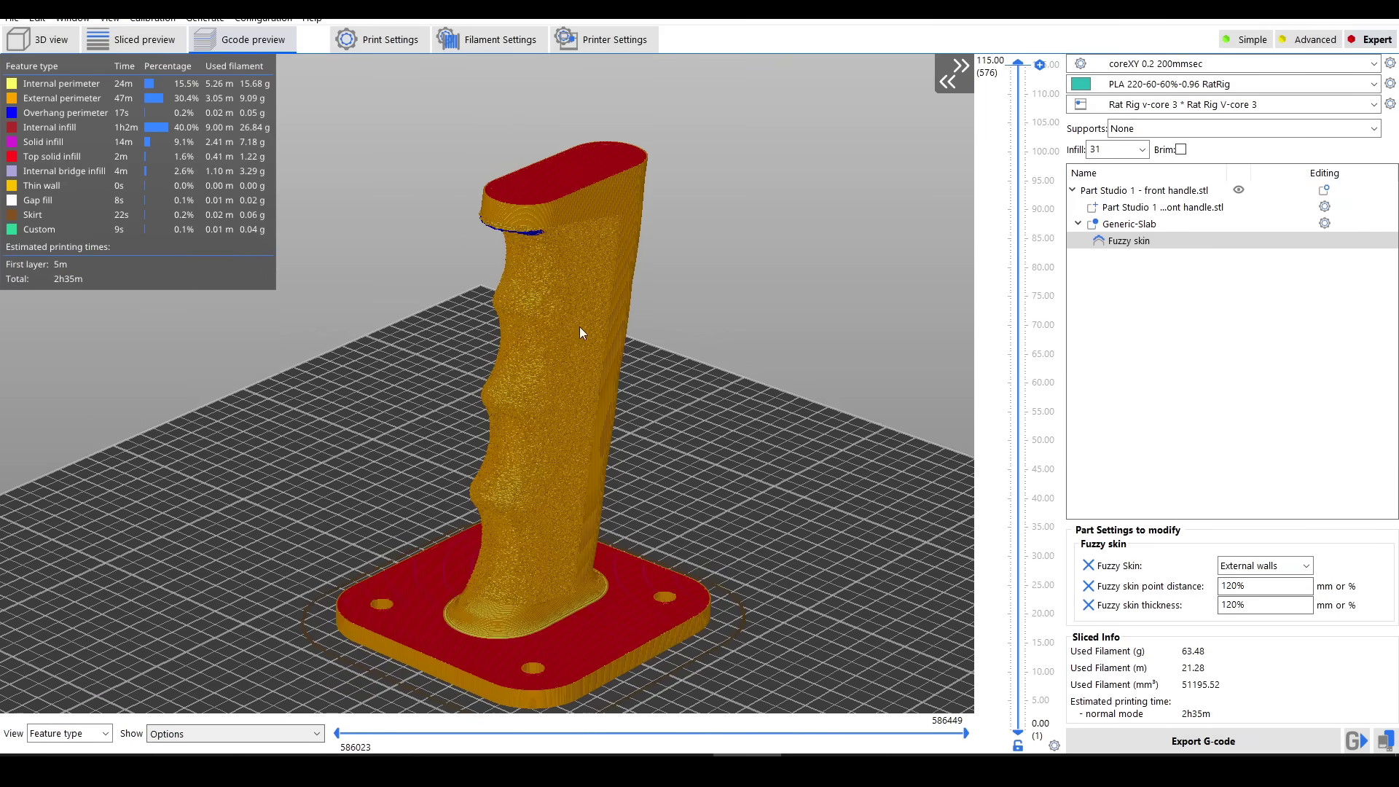
pyautogui.scroll(6, 580, 327)
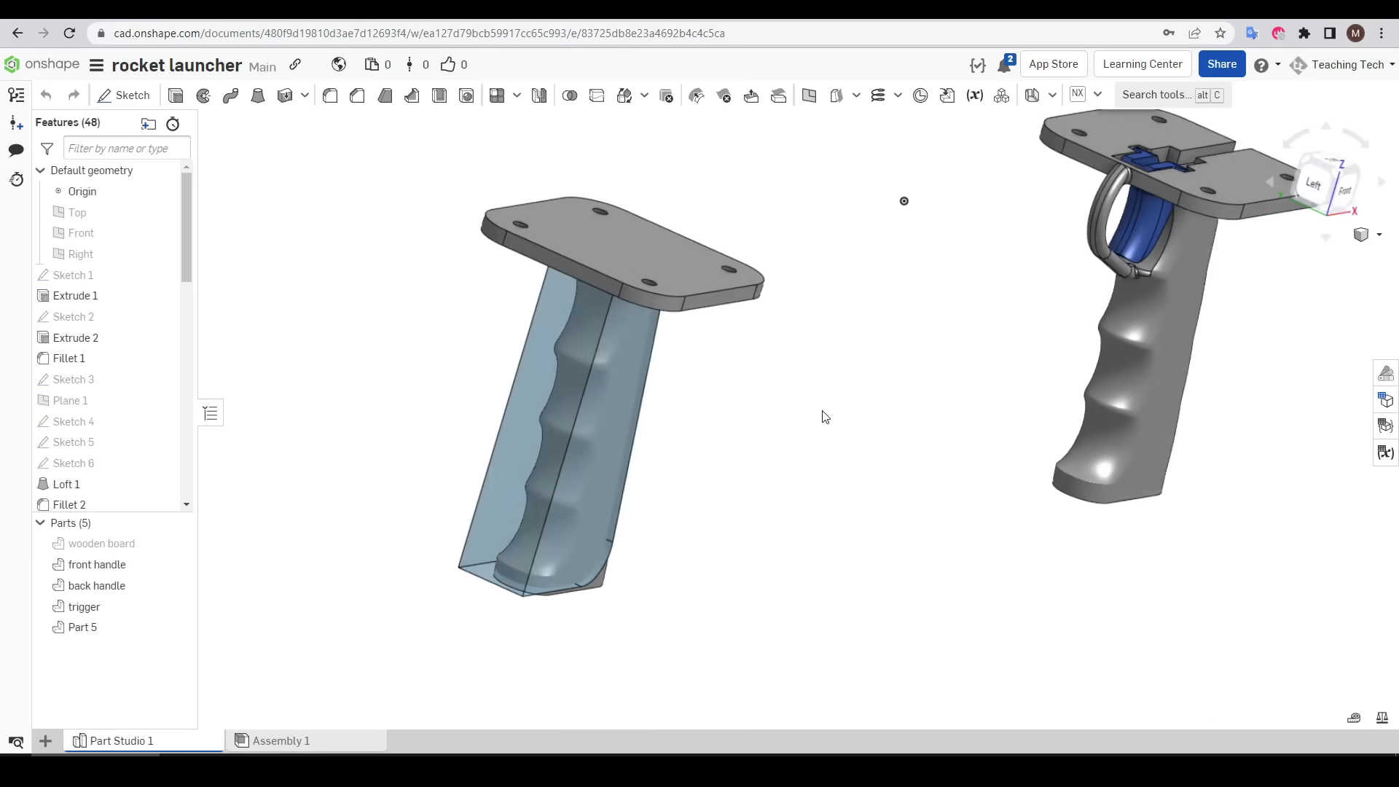
# View the custom body around the grip in Onshape, and load Part Studio 1 - Part 5.stl as a modifier for the front handle in SuperSlicer.
pyautogui.moveTo(822, 415); pyautogui.dragTo(1010, 410, button='right')
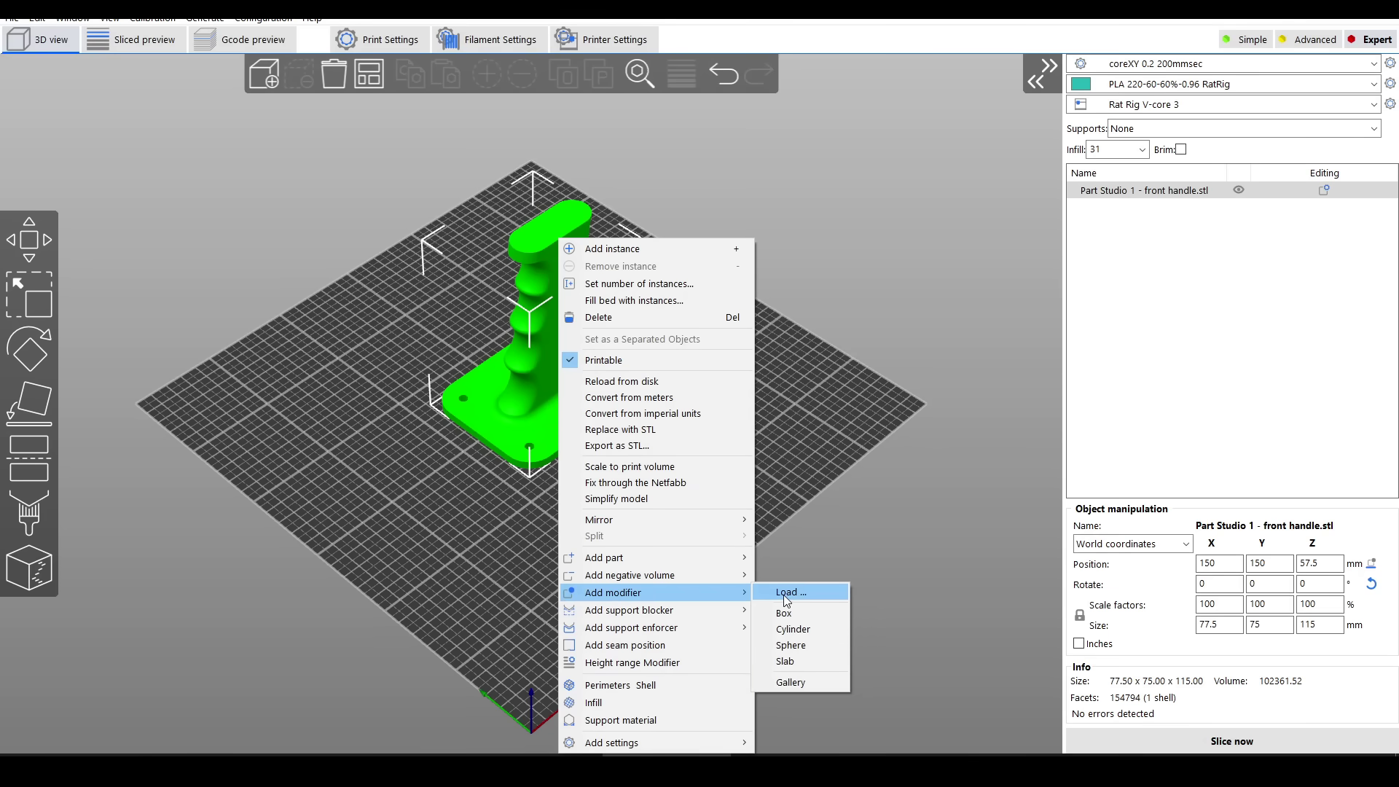
pyautogui.click(787, 600)
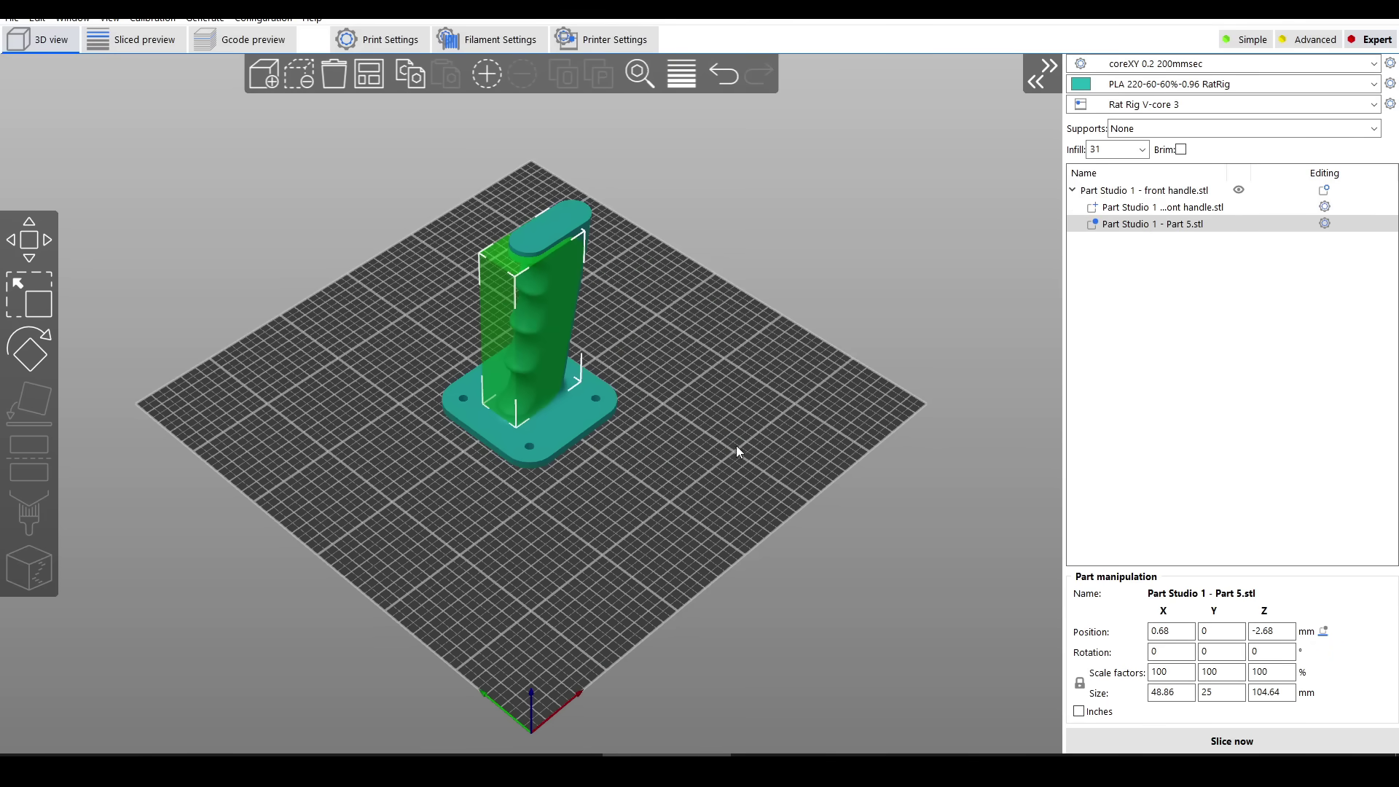
# Add the Fuzzy skin settings category to the Part Studio 1 - Part 5.stl modifier on the front handle.
pyautogui.moveTo(736, 445); pyautogui.dragTo(842, 513)
pyautogui.scroll(5, 705, 424)
pyautogui.rightClick(1201, 224)
pyautogui.moveTo(1249, 482)
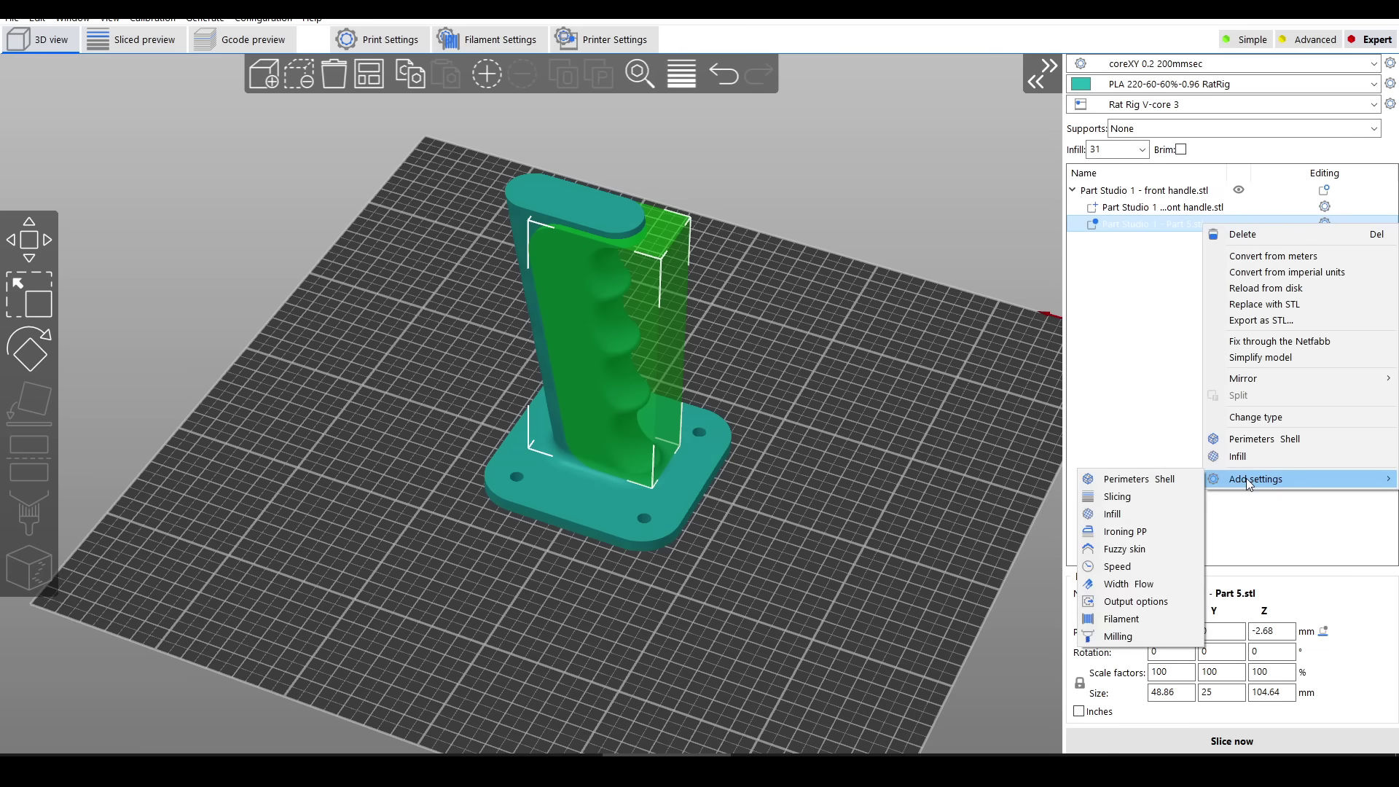
pyautogui.click(1138, 551)
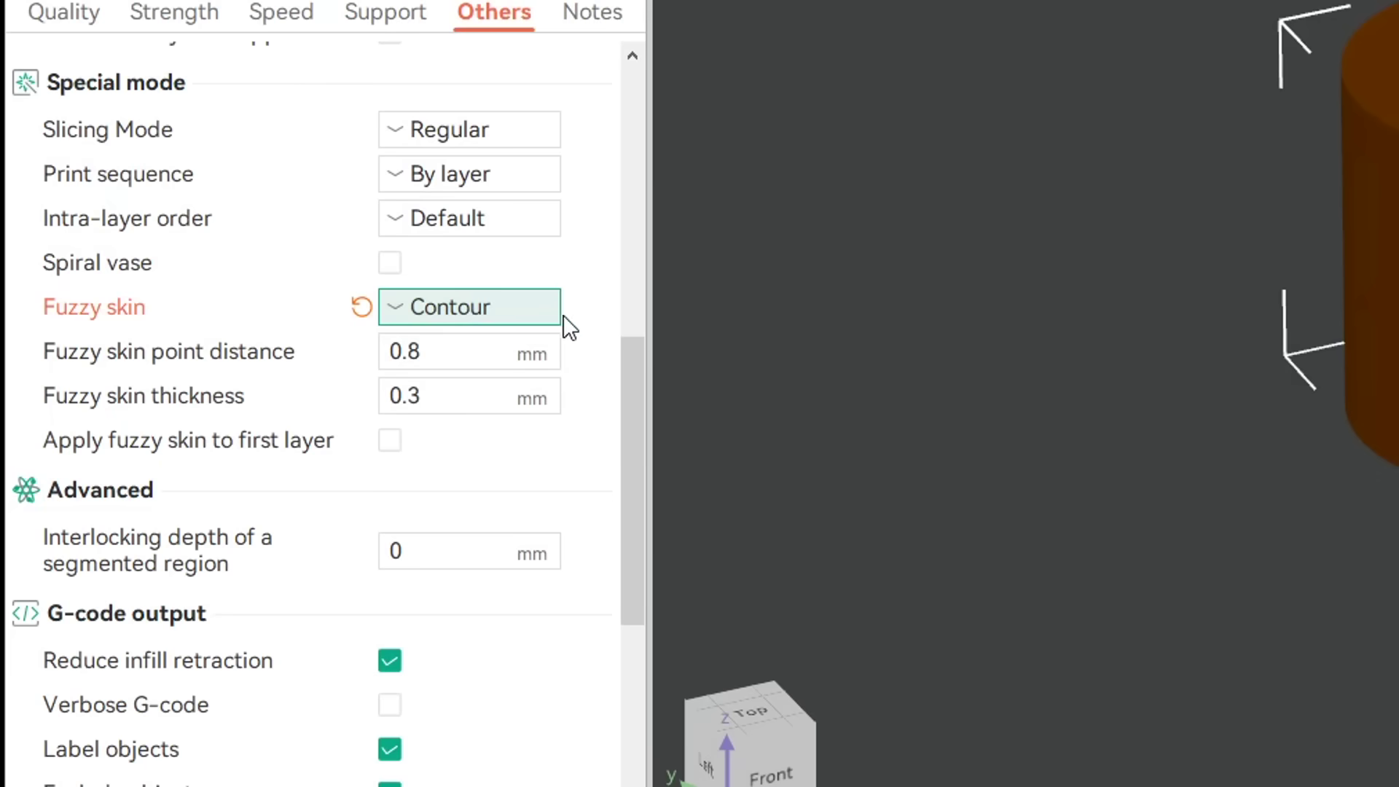
# Switch to OrcaSlicer, enable Spiral vase for the cylinder with Contour fuzzy skin, and view the sliced preview.
pyautogui.click(388, 268)
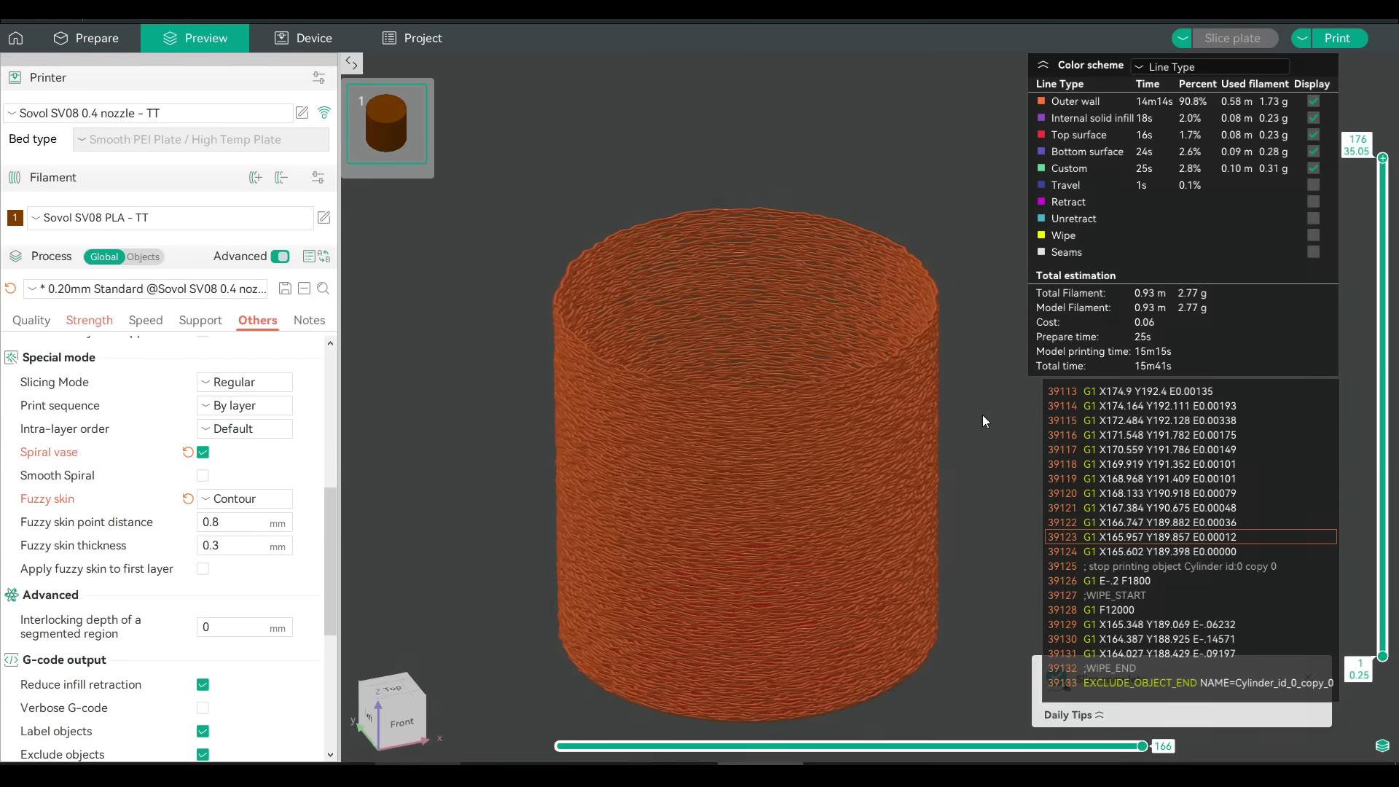
pyautogui.moveTo(977, 417); pyautogui.dragTo(983, 449)
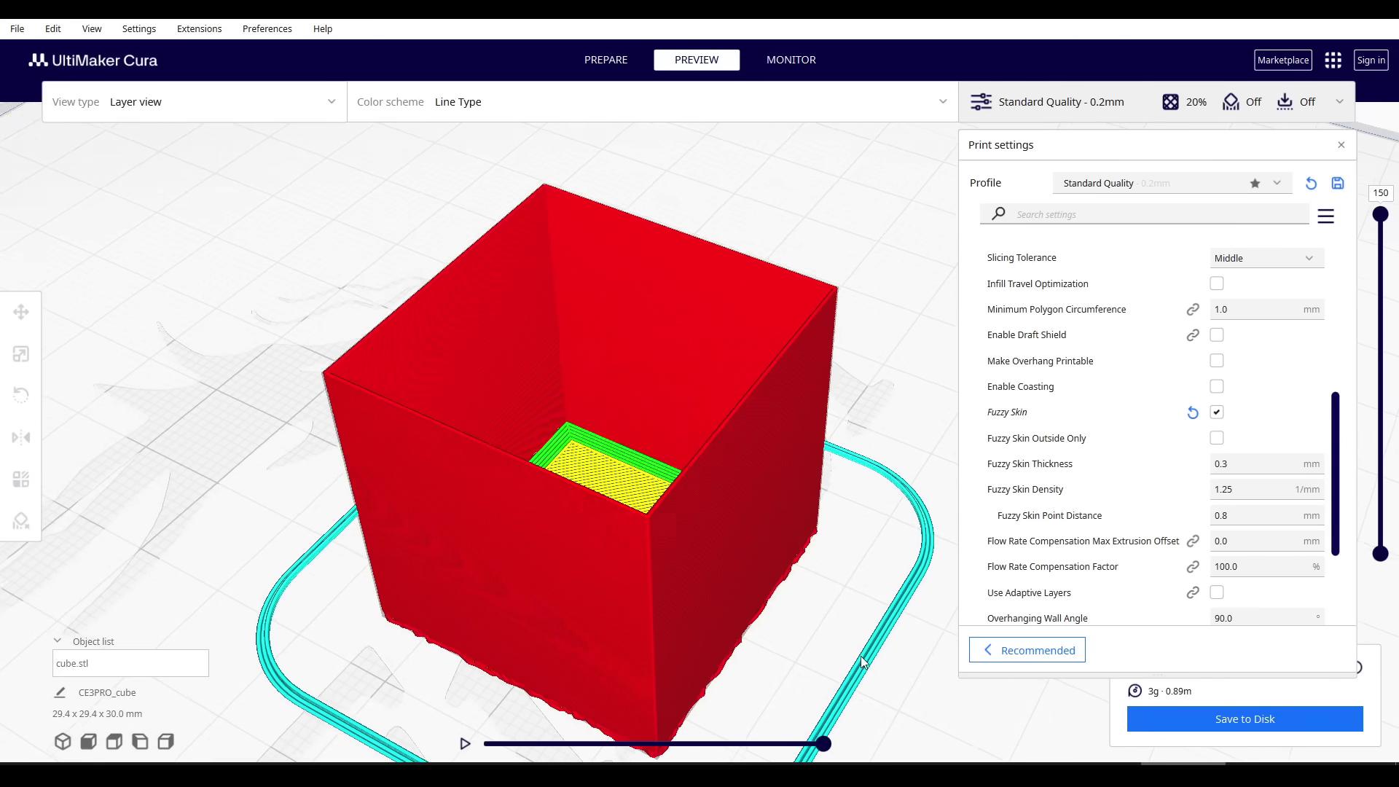
# Compare the sliced wall layers of the fuzzy skin cube in Cura with the fuzzy spiral-vase cylinder in OrcaSlicer.
pyautogui.moveTo(860, 656); pyautogui.dragTo(860, 608, button='right')
pyautogui.scroll(5, 816, 620)
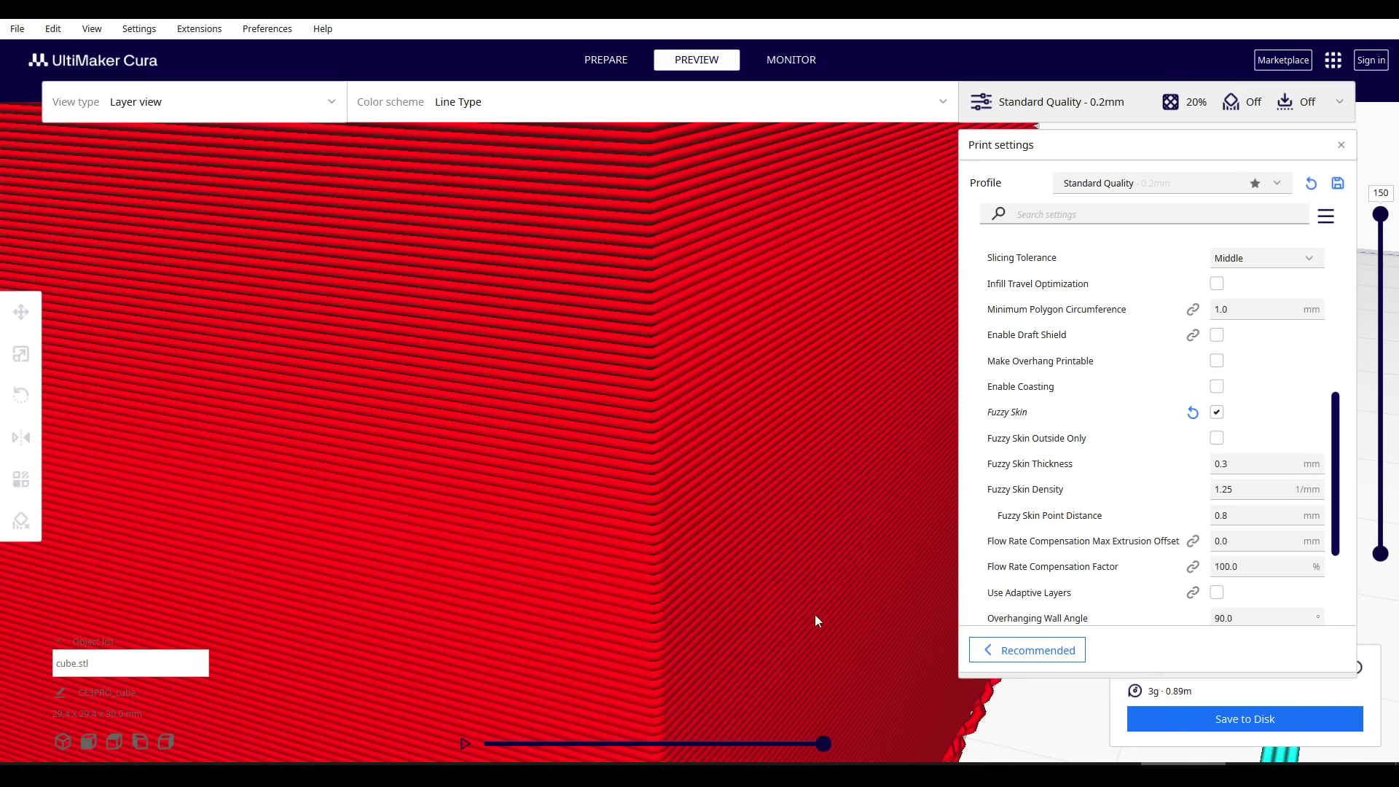
pyautogui.scroll(-5, 863, 617)
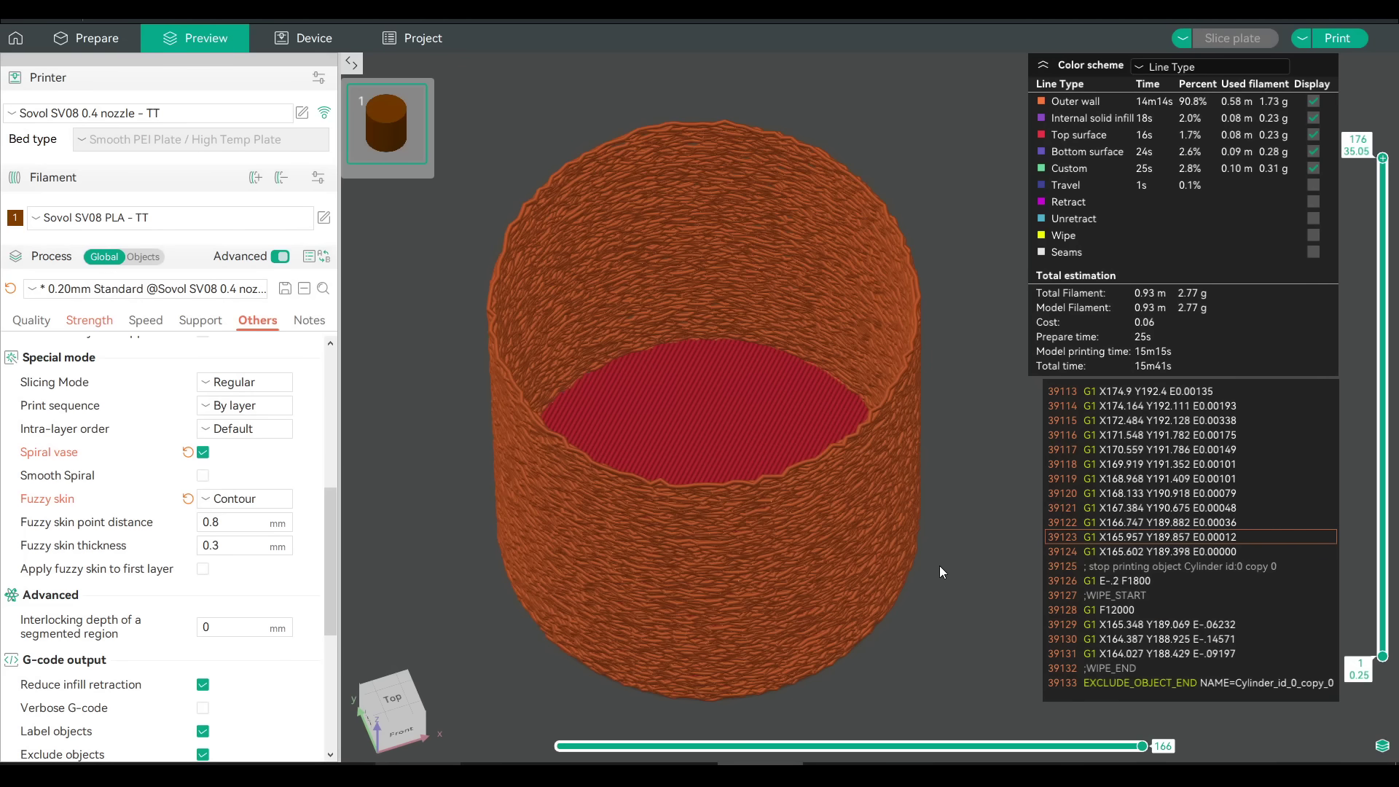
pyautogui.moveTo(968, 412)
pyautogui.mouseDown()
pyautogui.moveTo(985, 449)
pyautogui.moveTo(984, 416)
pyautogui.mouseUp()
pyautogui.scroll(10, 696, 356)
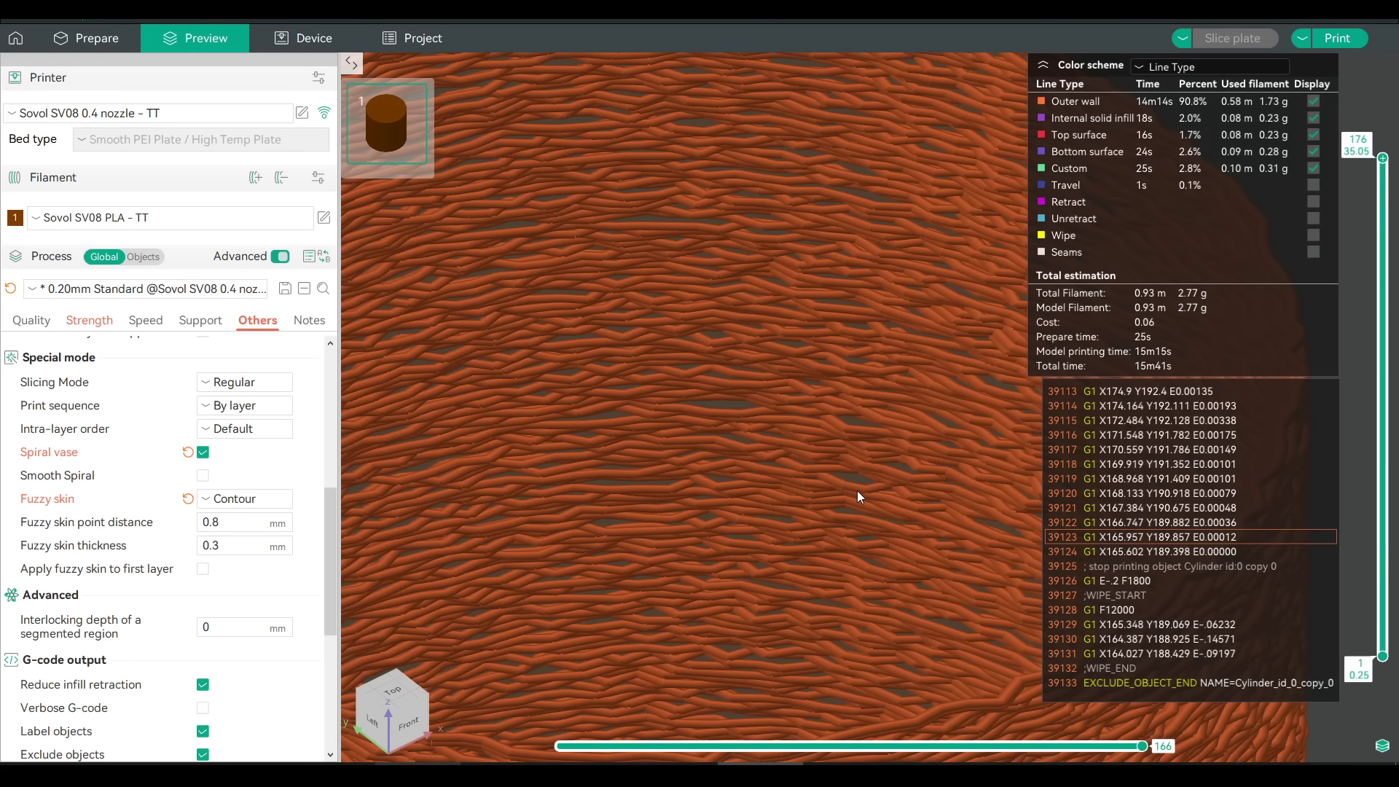
pyautogui.scroll(-10, 857, 492)
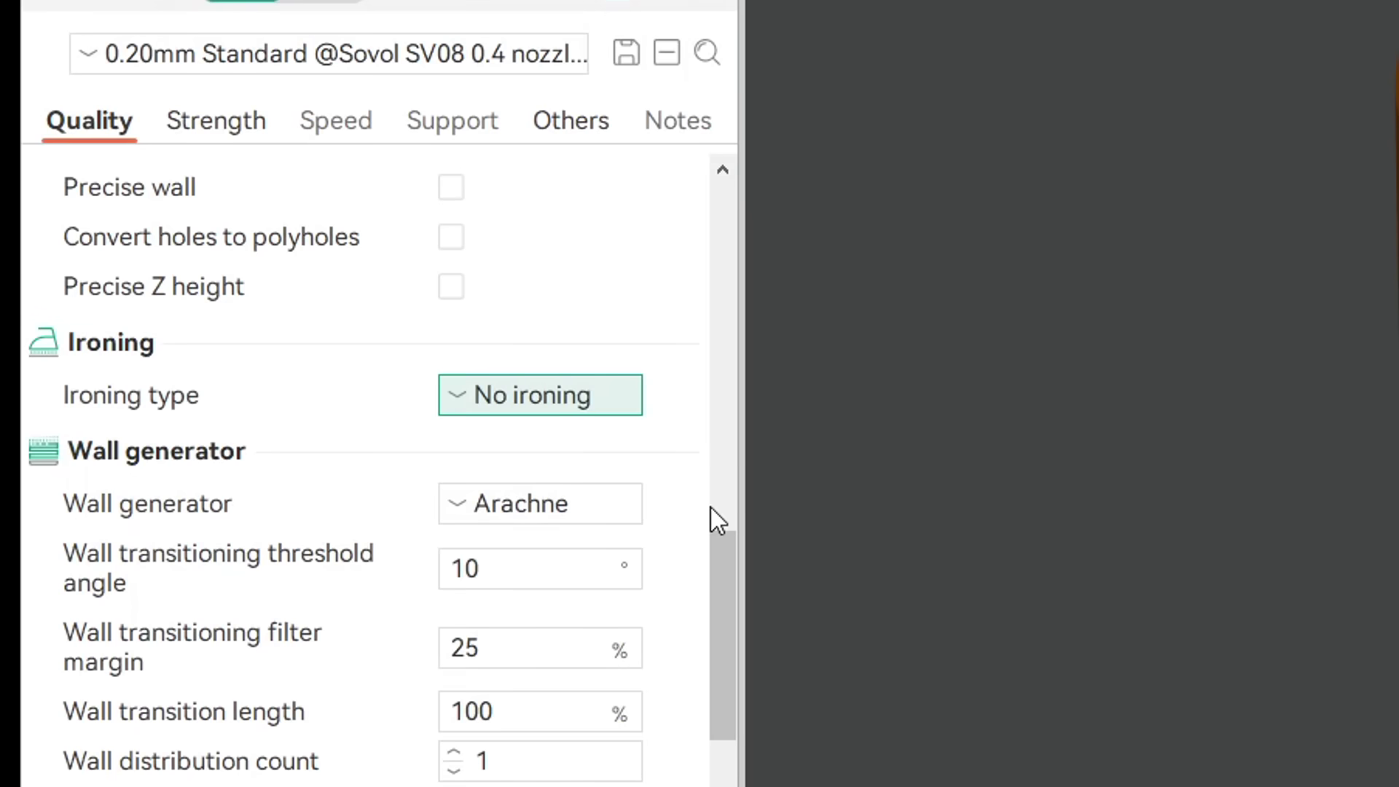
# Review the available ironing types and the top surface pattern setting in the process settings.
pyautogui.click(629, 398)
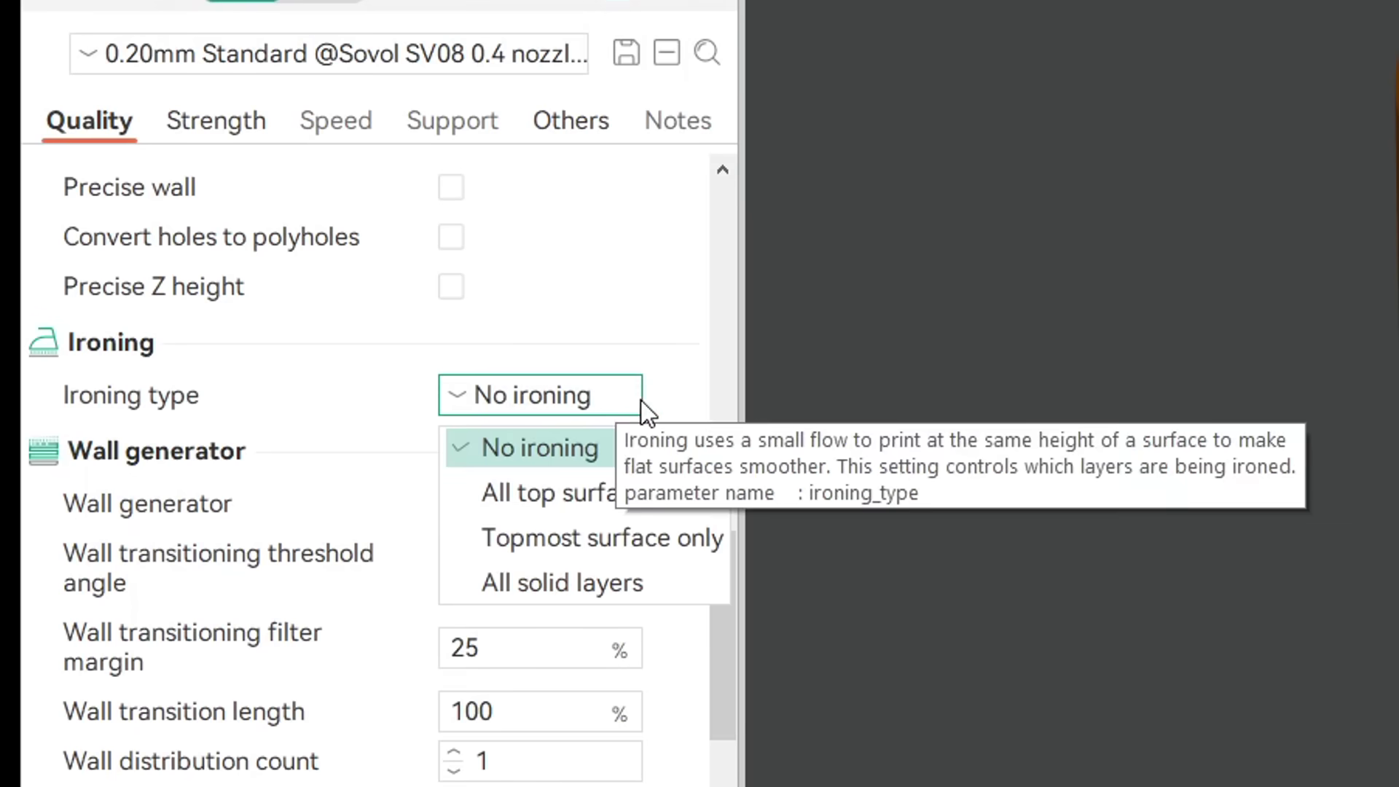
pyautogui.click(678, 394)
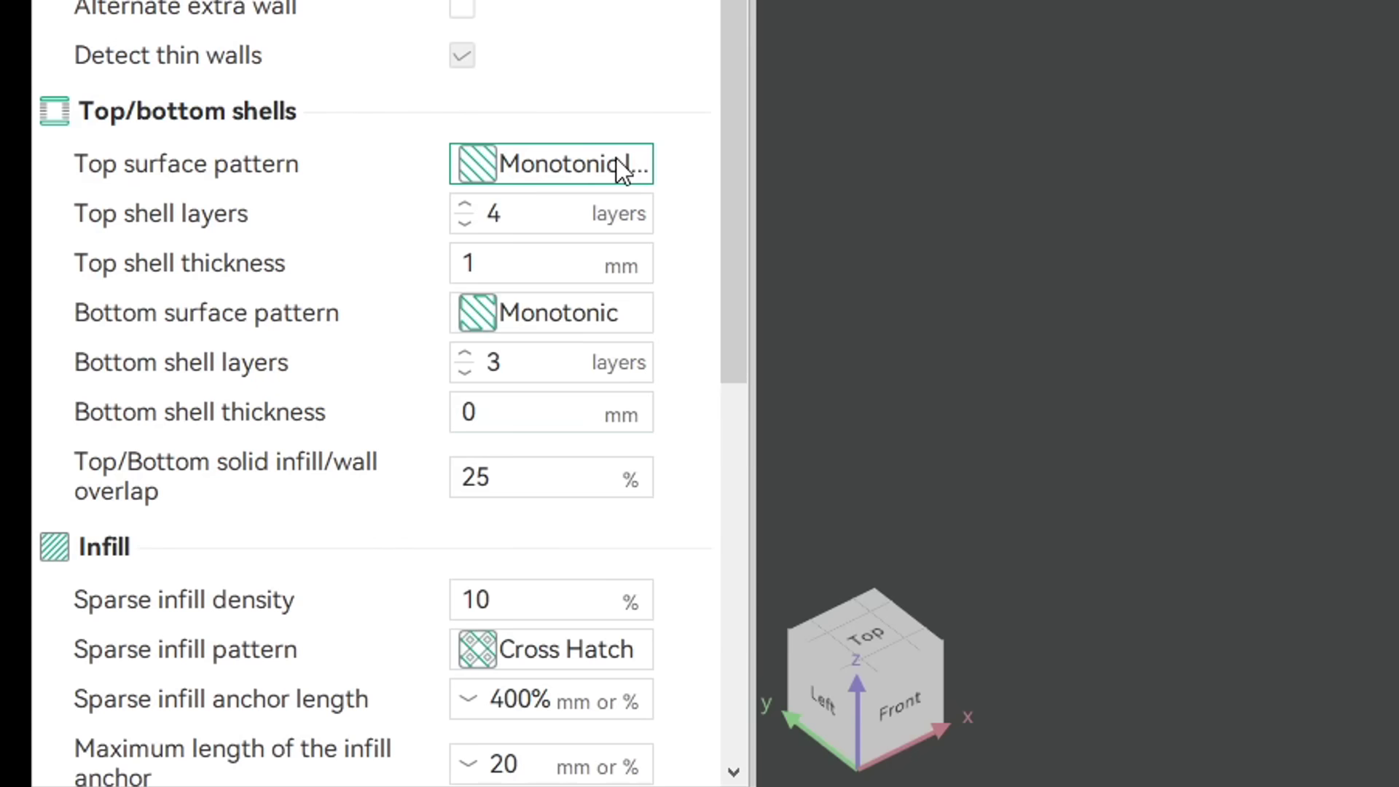
pyautogui.click(274, 466)
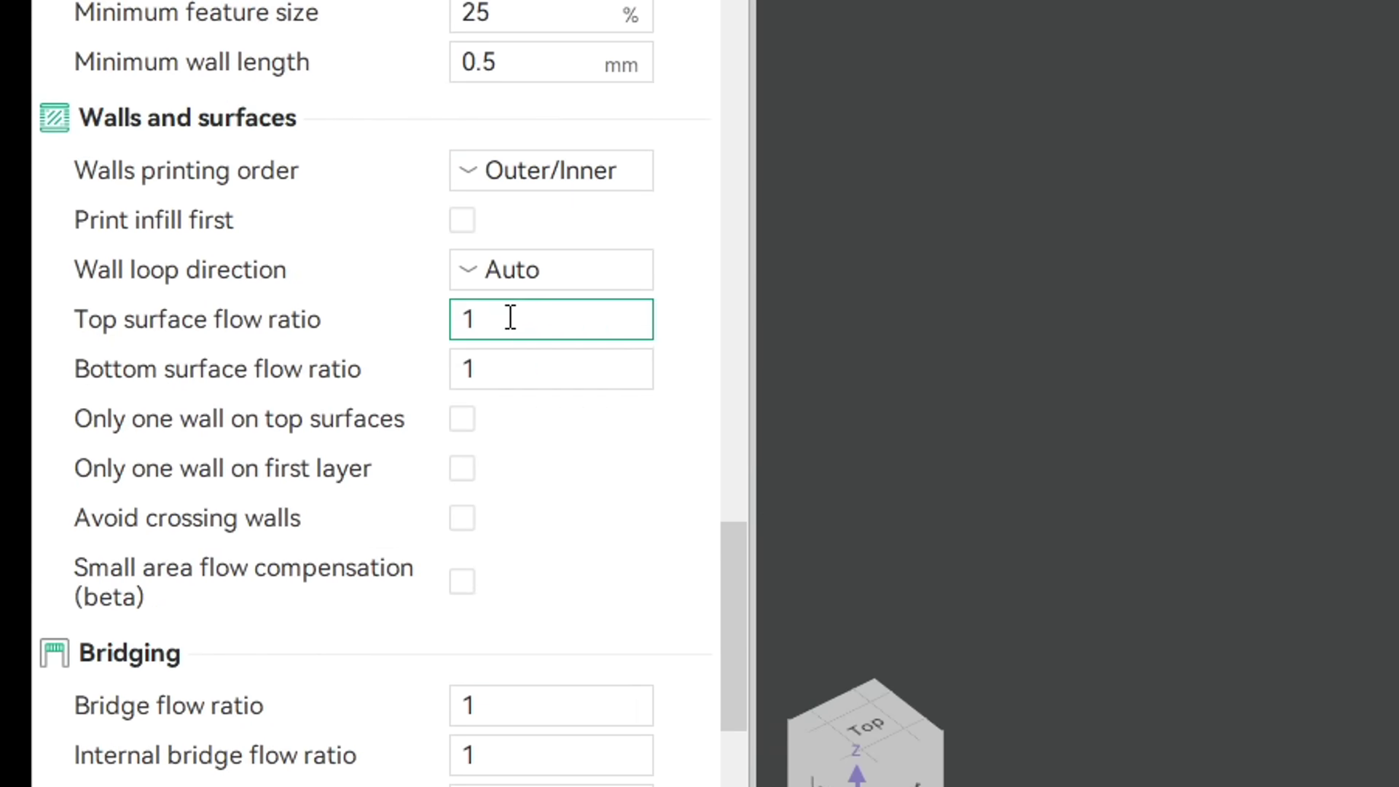
# Set the Top surface flow ratio to 0.7.
pyautogui.moveTo(509, 319); pyautogui.dragTo(469, 317)
pyautogui.click(1185, 293)
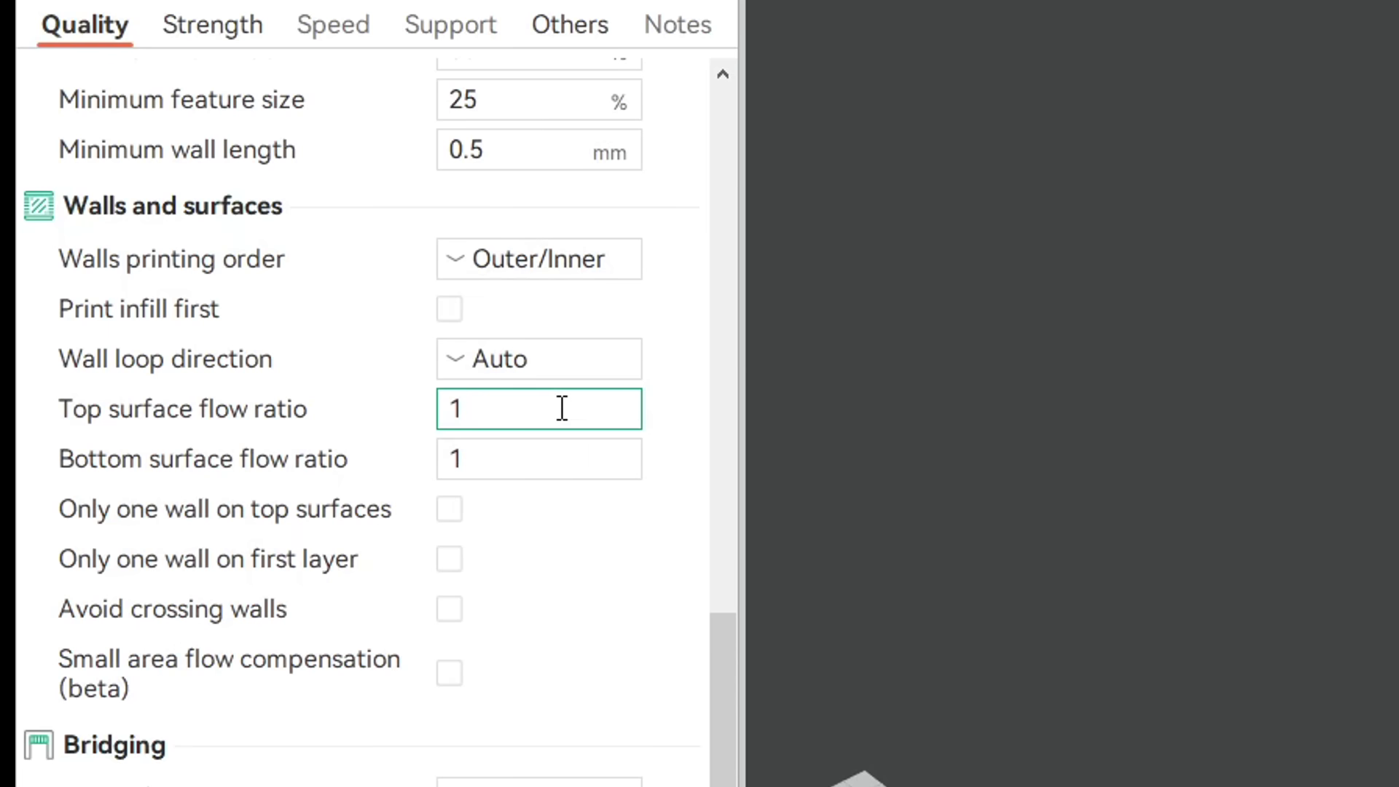
pyautogui.write('.7')
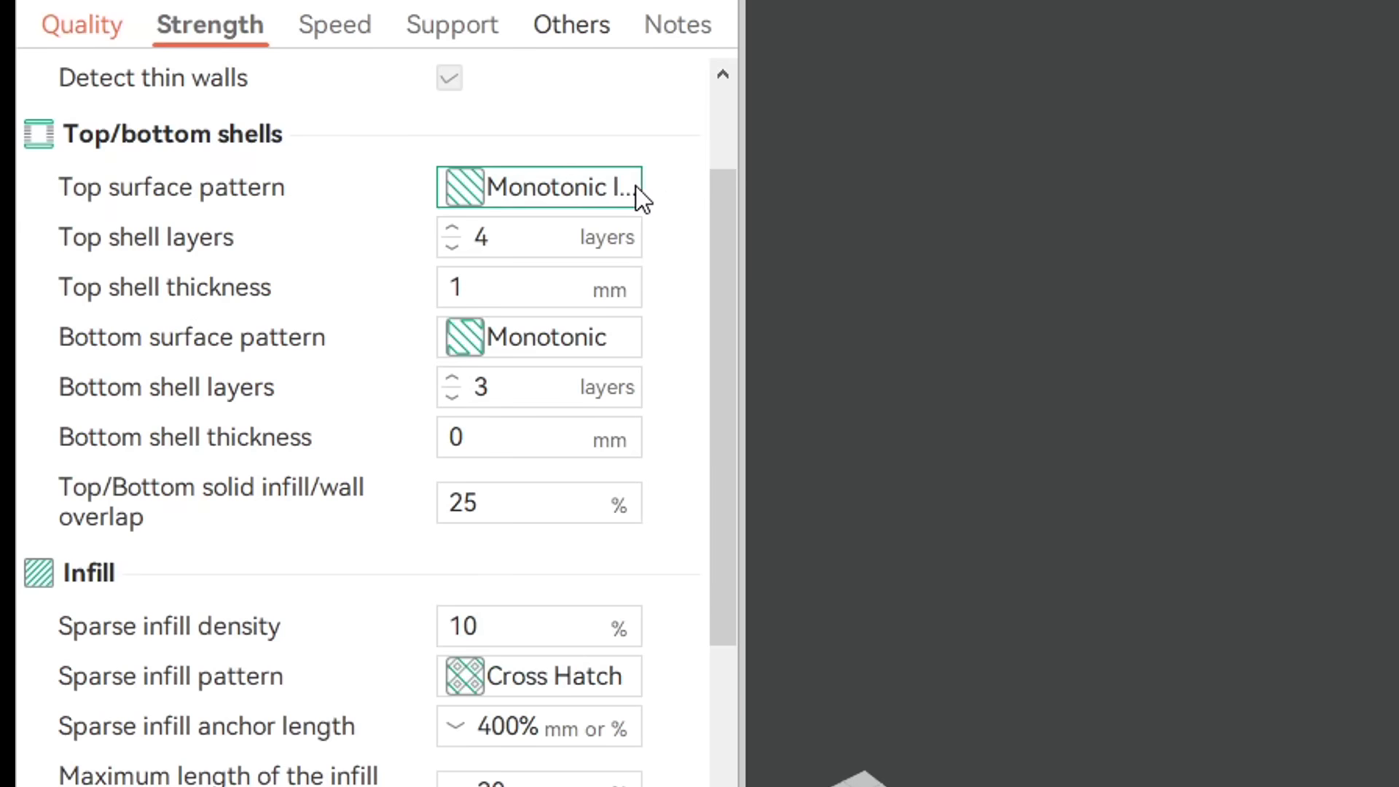
# Try the Archimedean Chords and Octagram Spiral top surface patterns on the cylinder, and finally choose Hilbert Curve.
pyautogui.click(623, 186)
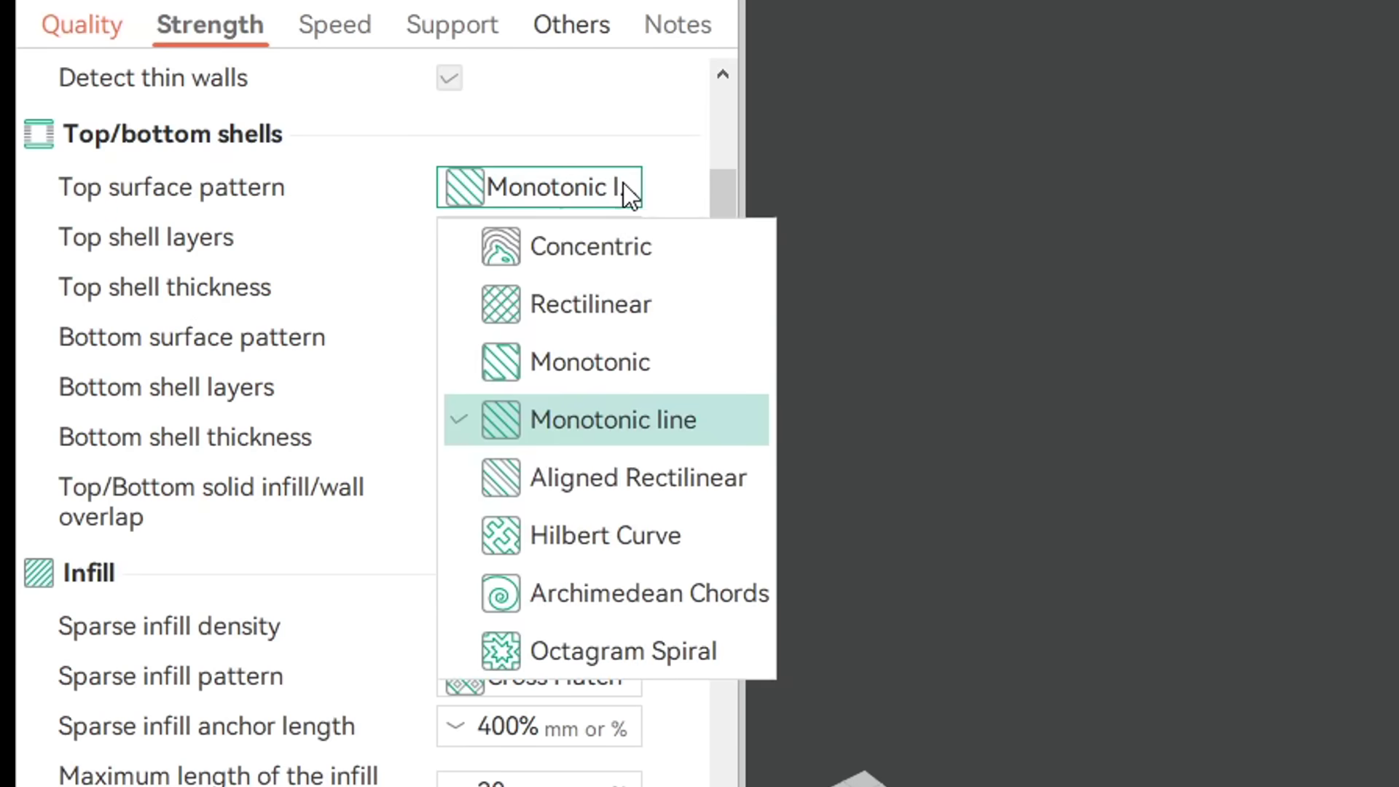
pyautogui.click(694, 596)
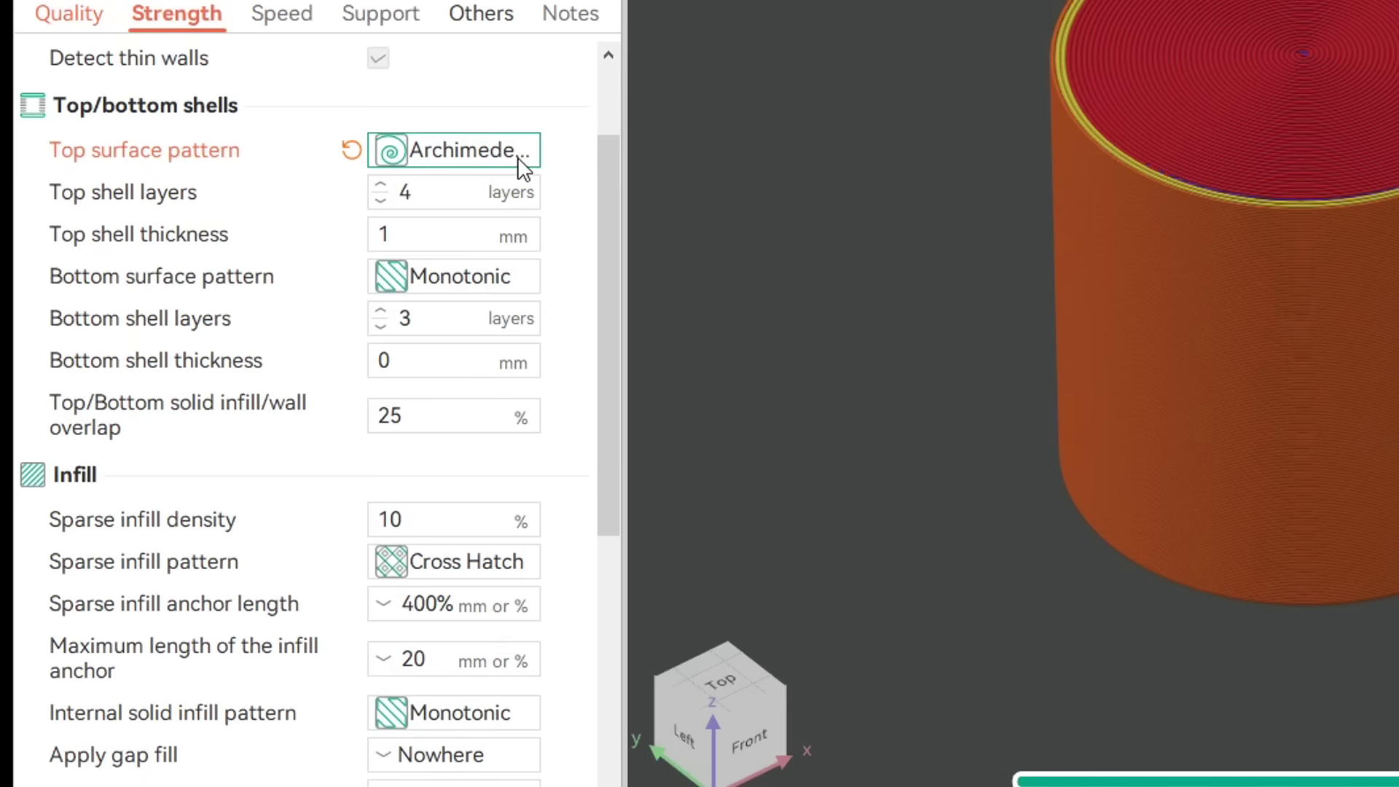
pyautogui.click(522, 159)
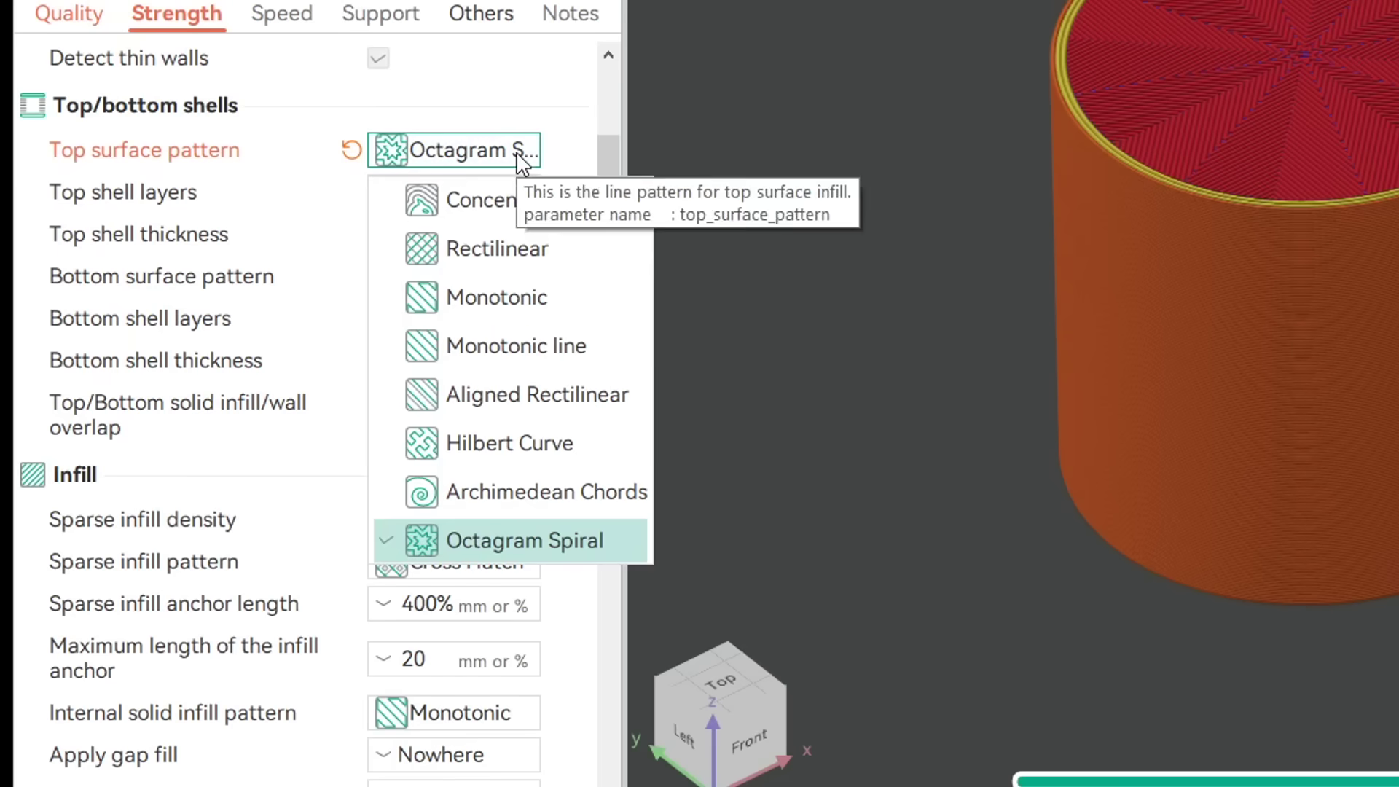
pyautogui.click(612, 443)
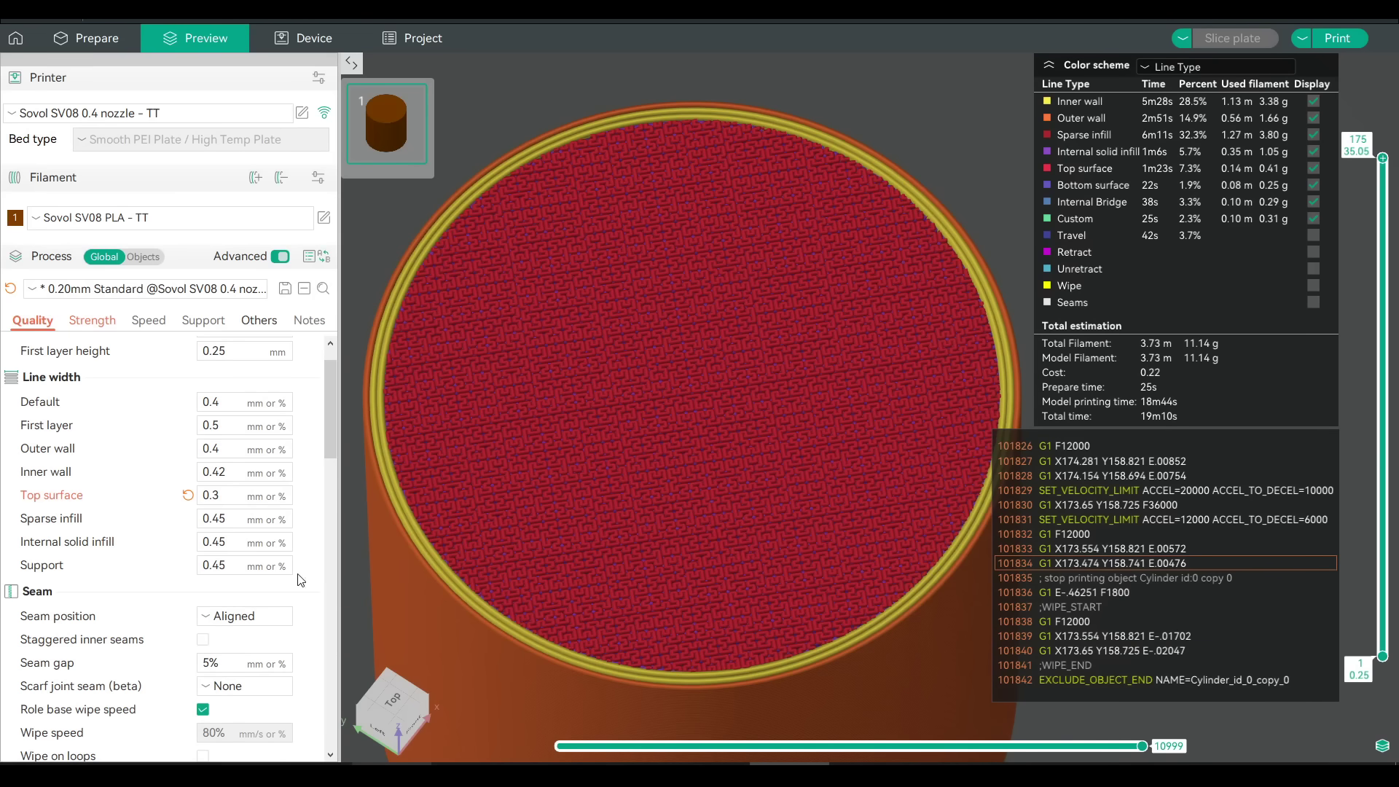
# Set the top surface line width to 0.6 mm and view the cylinder's re-sliced Hilbert Curve top.
pyautogui.click(222, 497)
pyautogui.write('6')
pyautogui.click(994, 85)
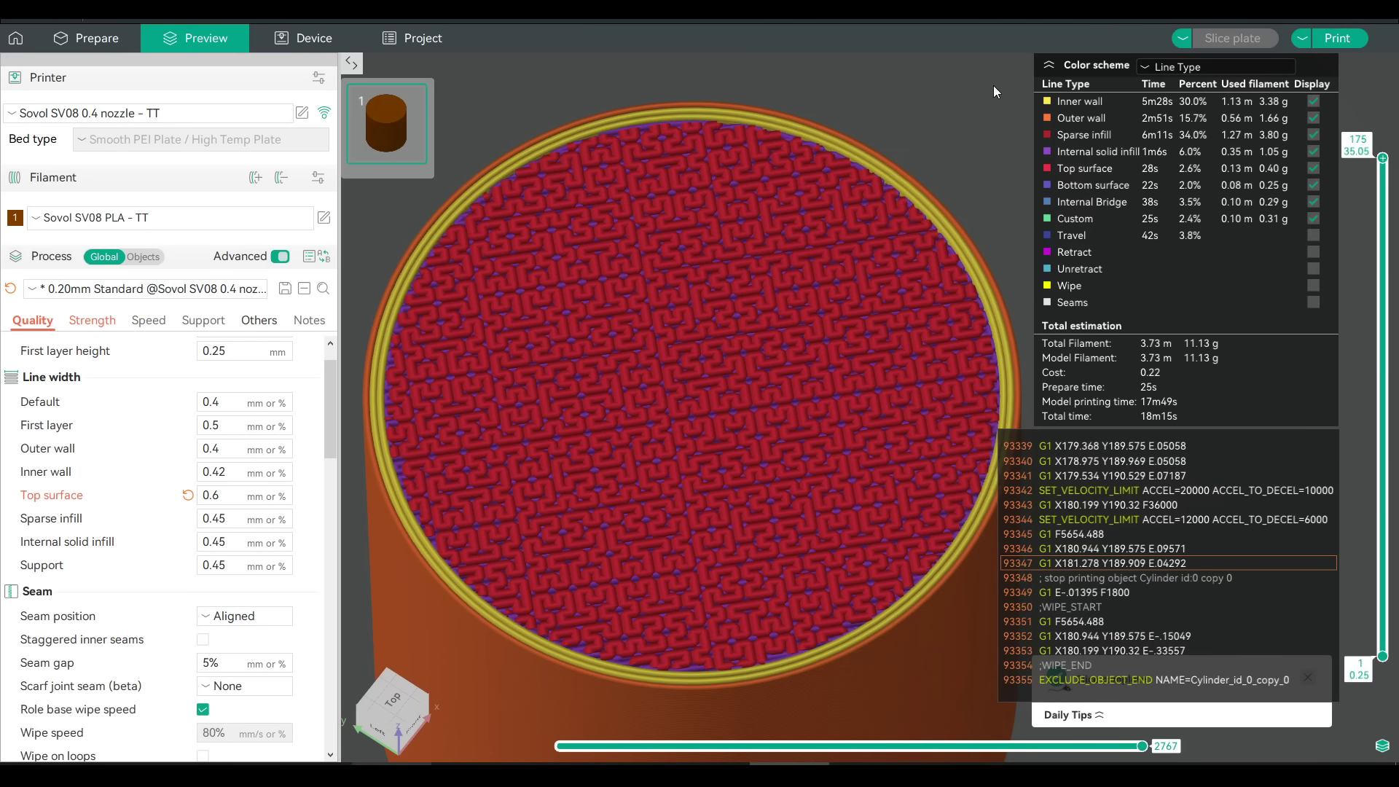